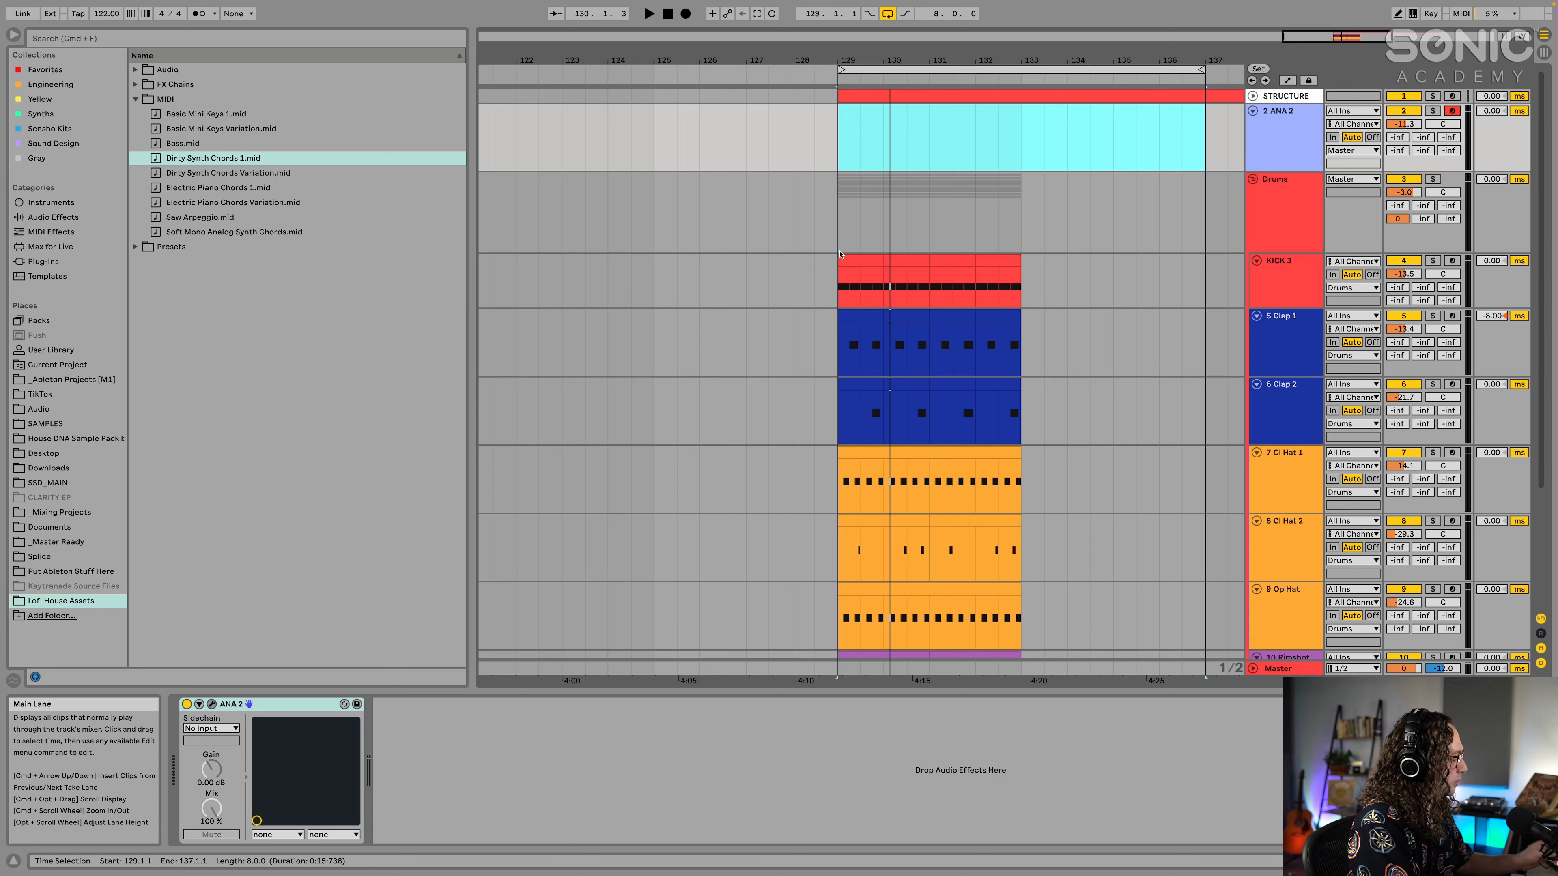
Open the ANA 2 synth window and place Dirty Synth Chords 1.mid on the ANA 2 track at bar 129.
{"action": "left_click", "coordinate": [212, 704]}
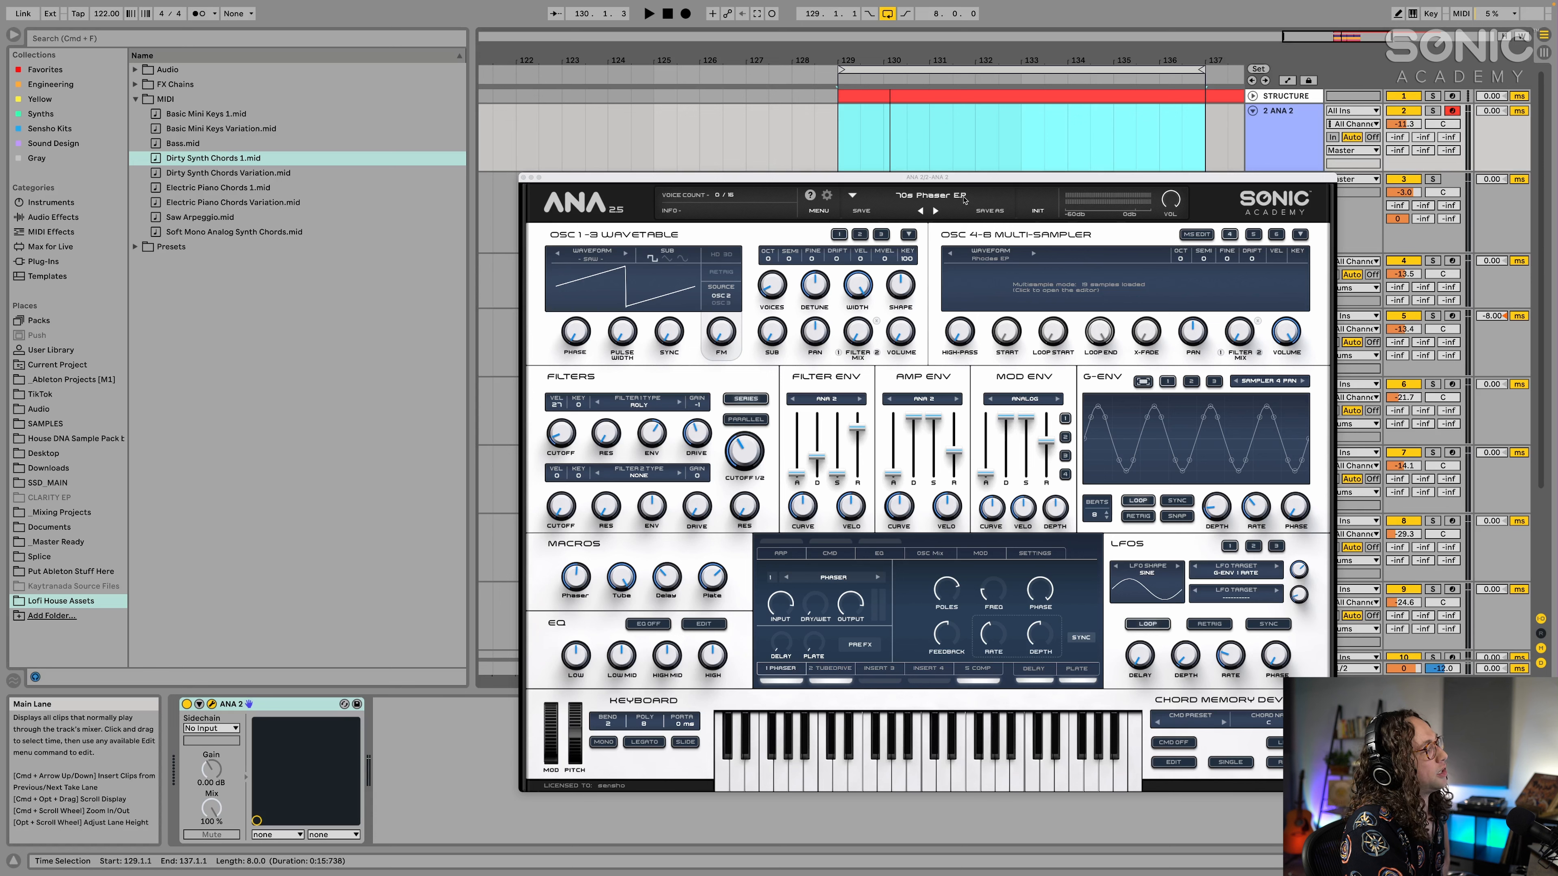
{"action": "left_click_drag", "start_coordinate": [244, 157], "coordinate": [840, 162]}
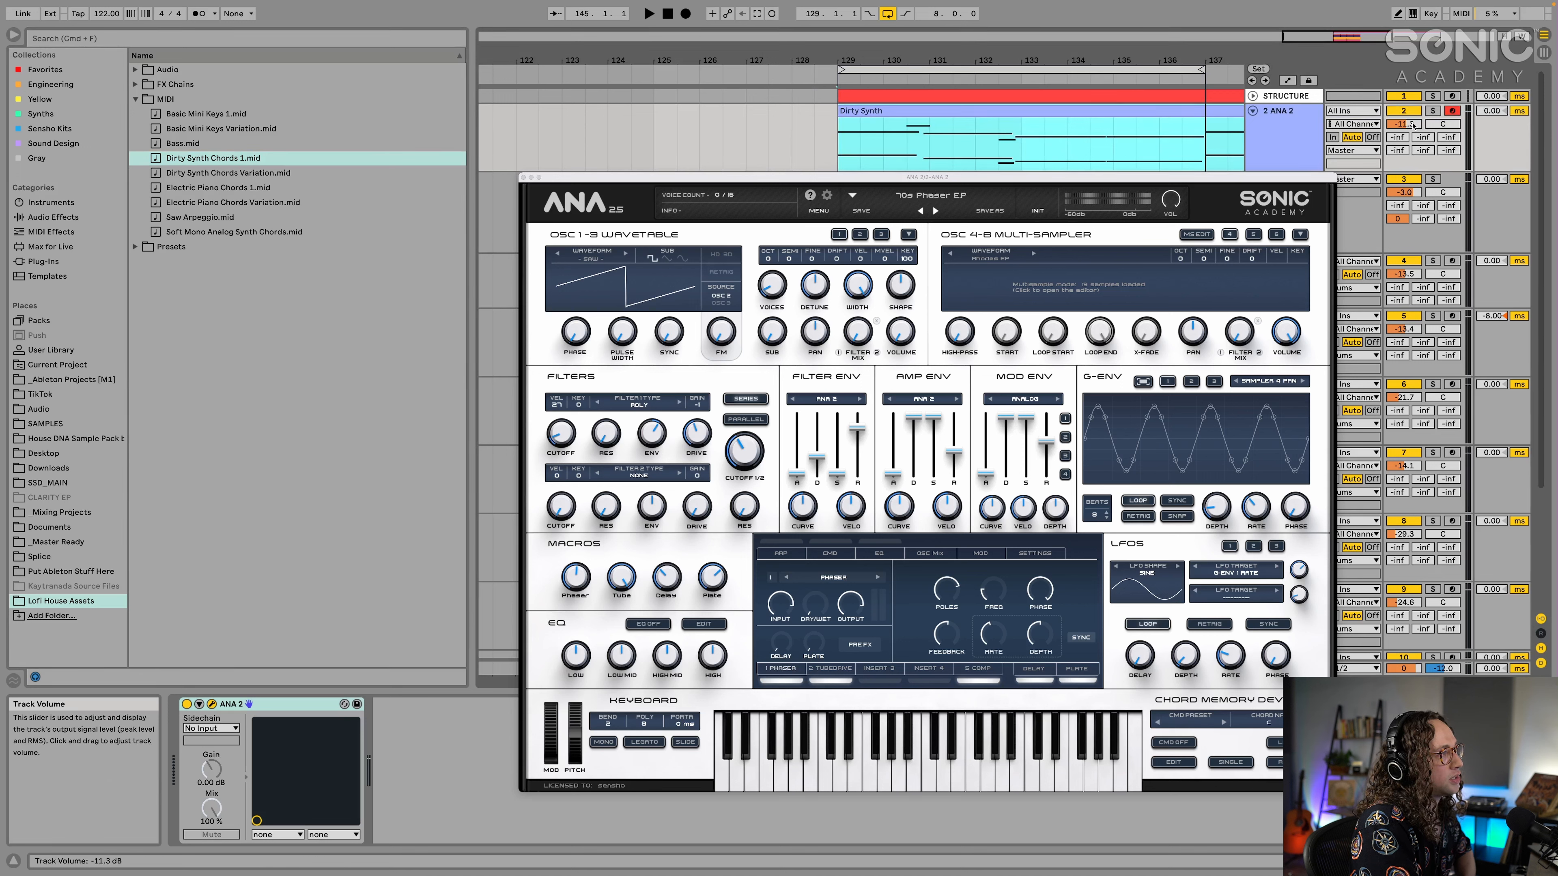
Set the ANA 2 track's volume to -12.1 dB and audition the chords with the track soloed.
{"action": "left_click_drag", "start_coordinate": [1413, 124], "coordinate": [1412, 127]}
{"action": "left_click", "coordinate": [1433, 111]}
{"action": "key", "text": "space"}
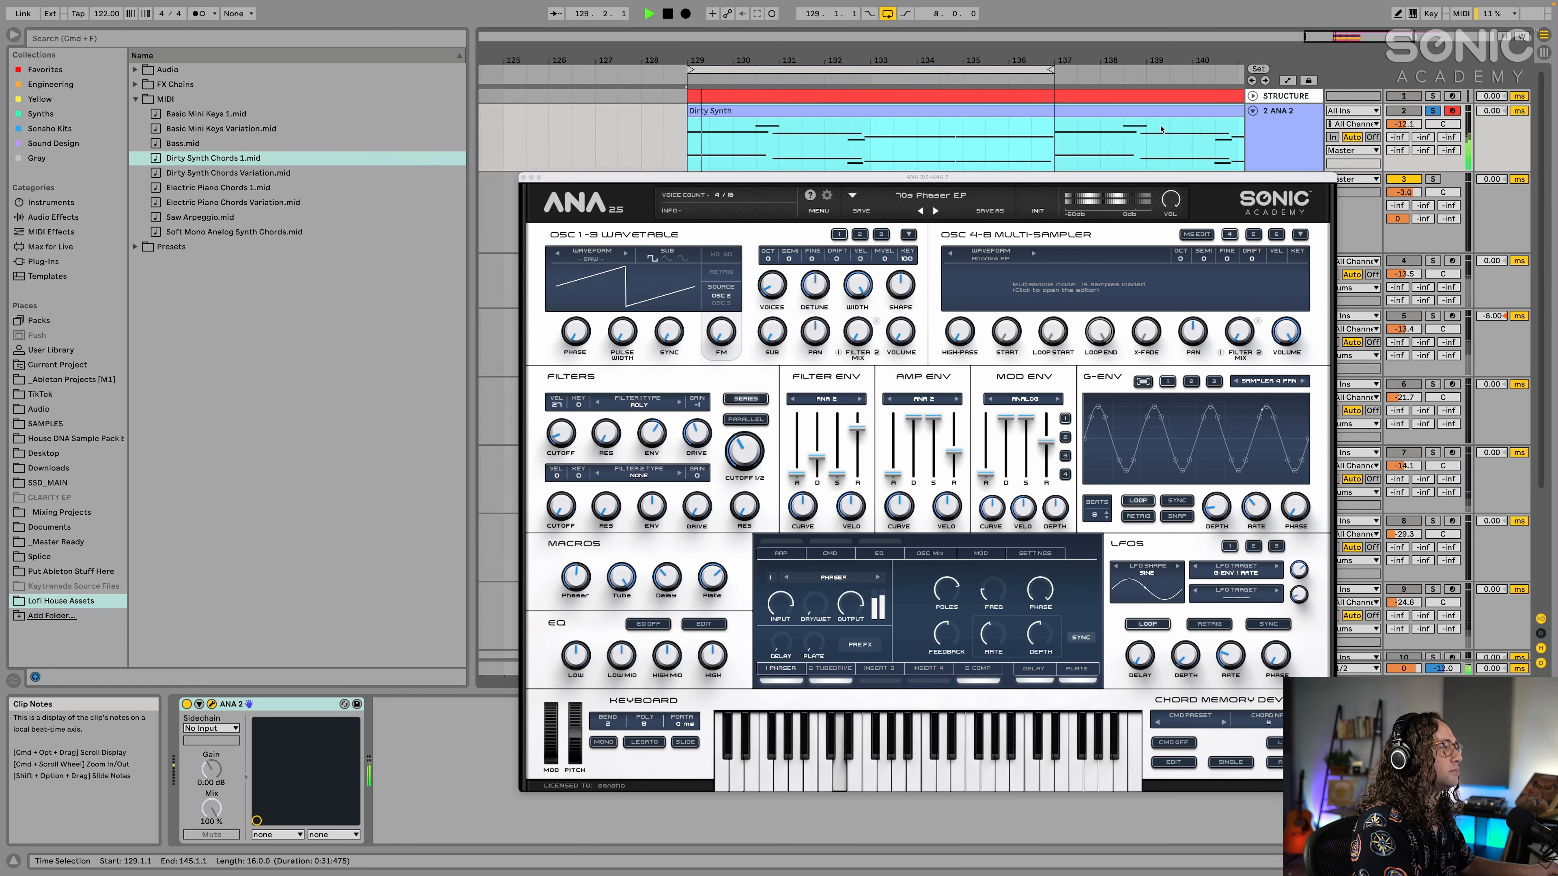
{"action": "key", "text": "space"}
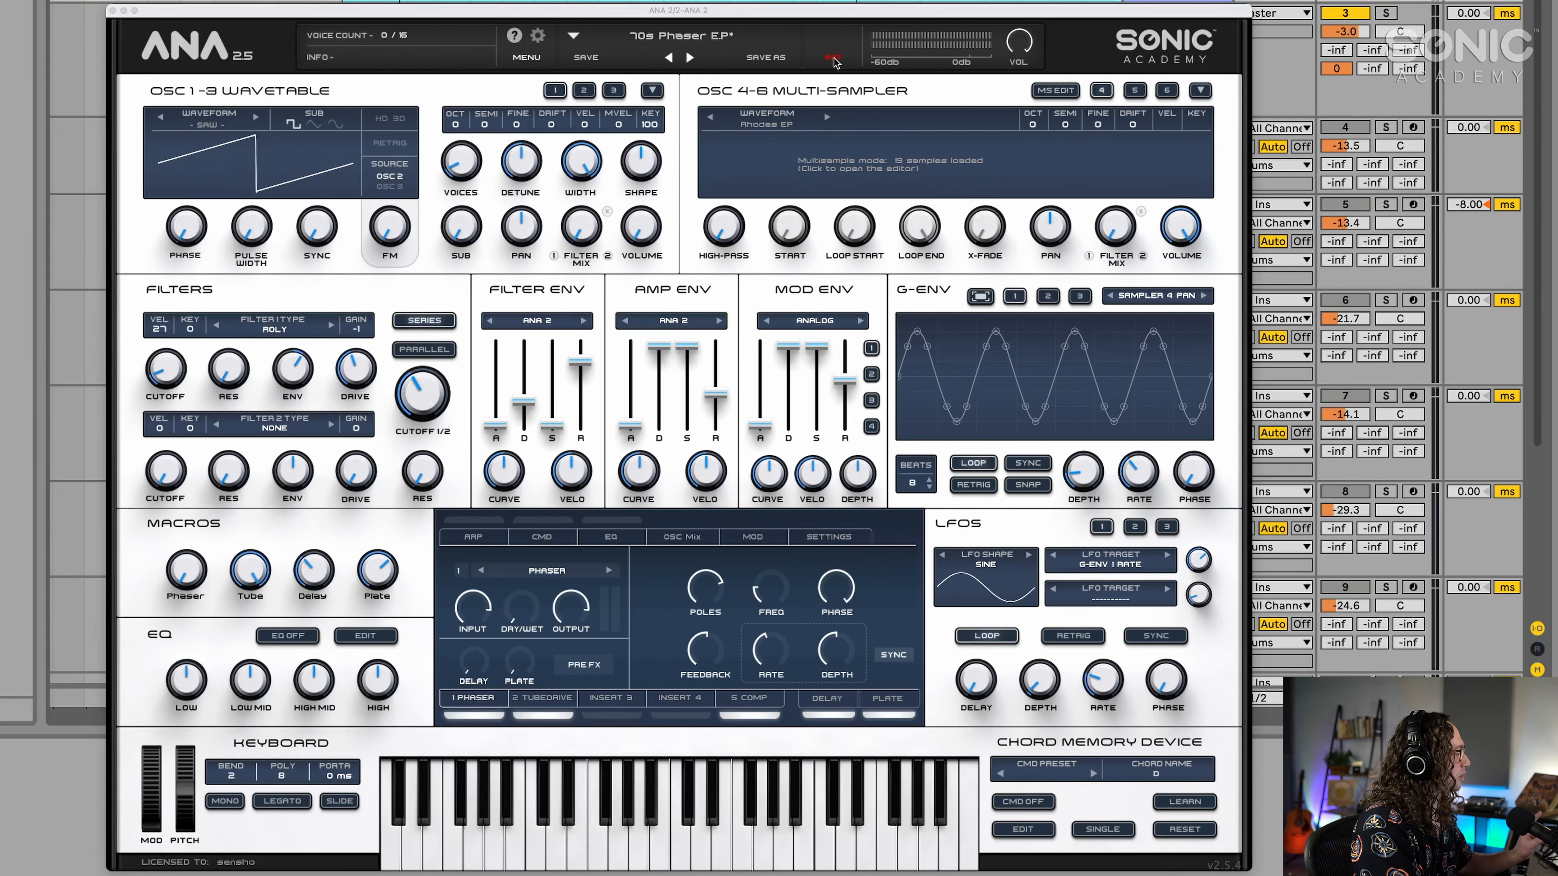
Initialise the synth patch, load the analog Saw JU waveform into oscillator 1 and audition it.
{"action": "left_click", "coordinate": [833, 59]}
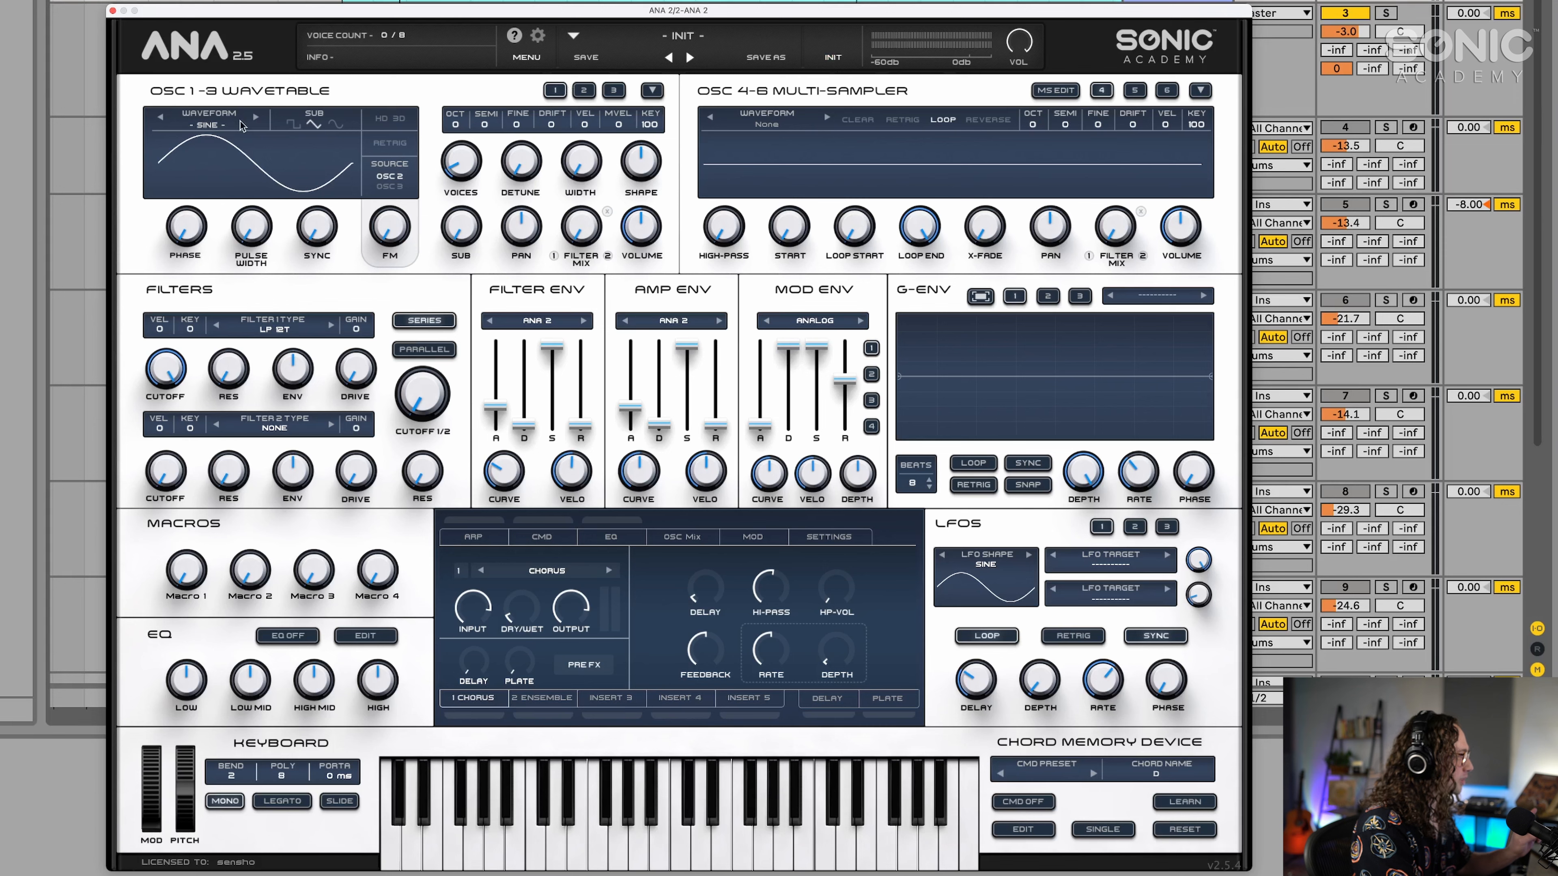
{"action": "left_click", "coordinate": [215, 127]}
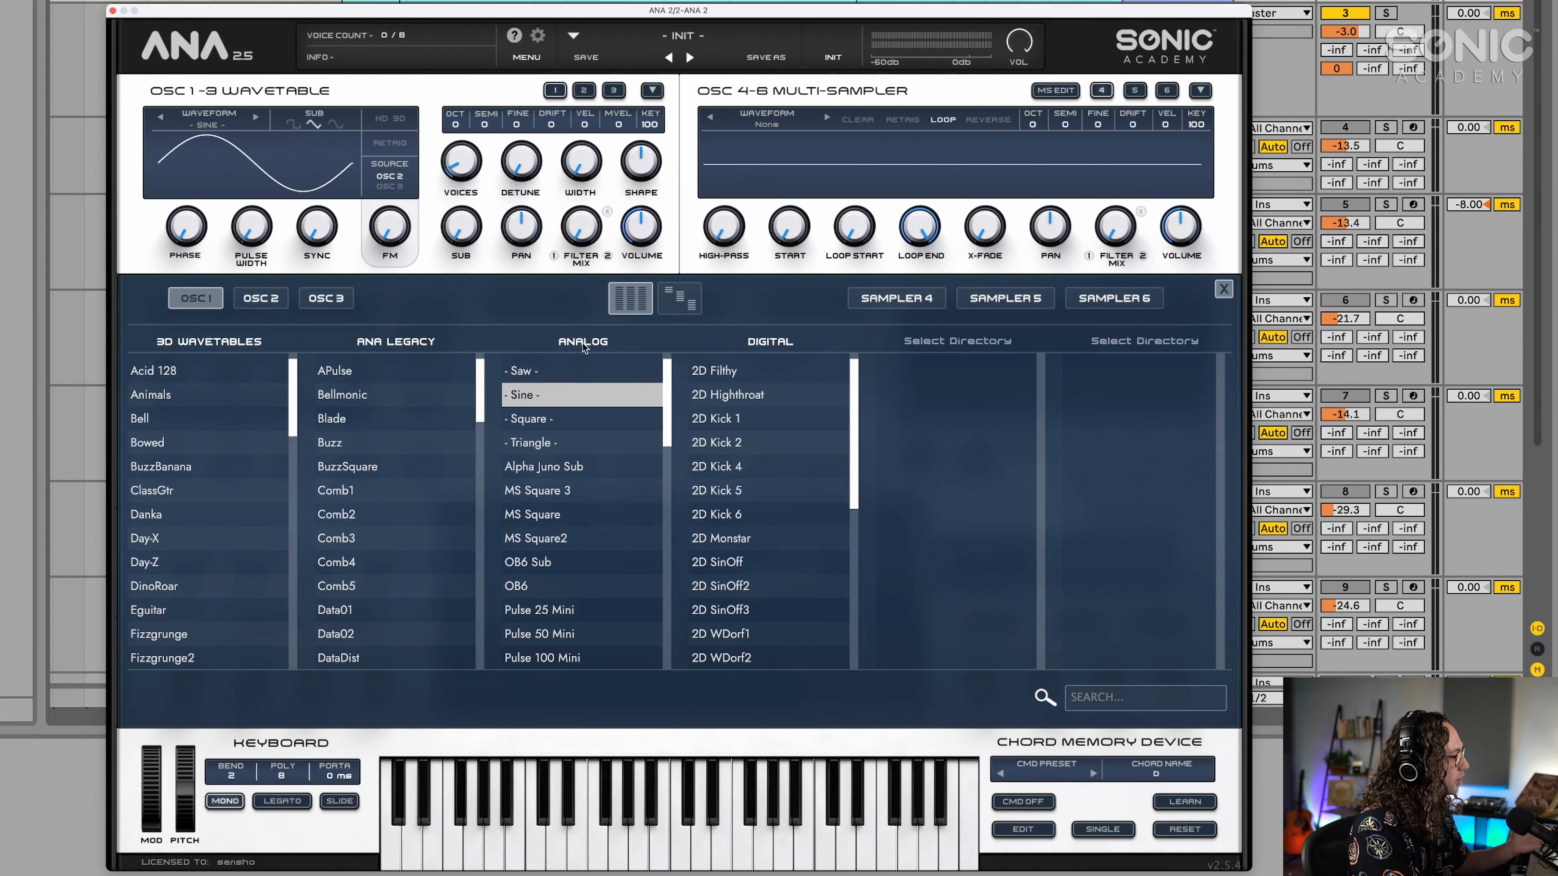
{"action": "scroll", "coordinate": [595, 456], "scroll_direction": "down", "scroll_amount": 5}
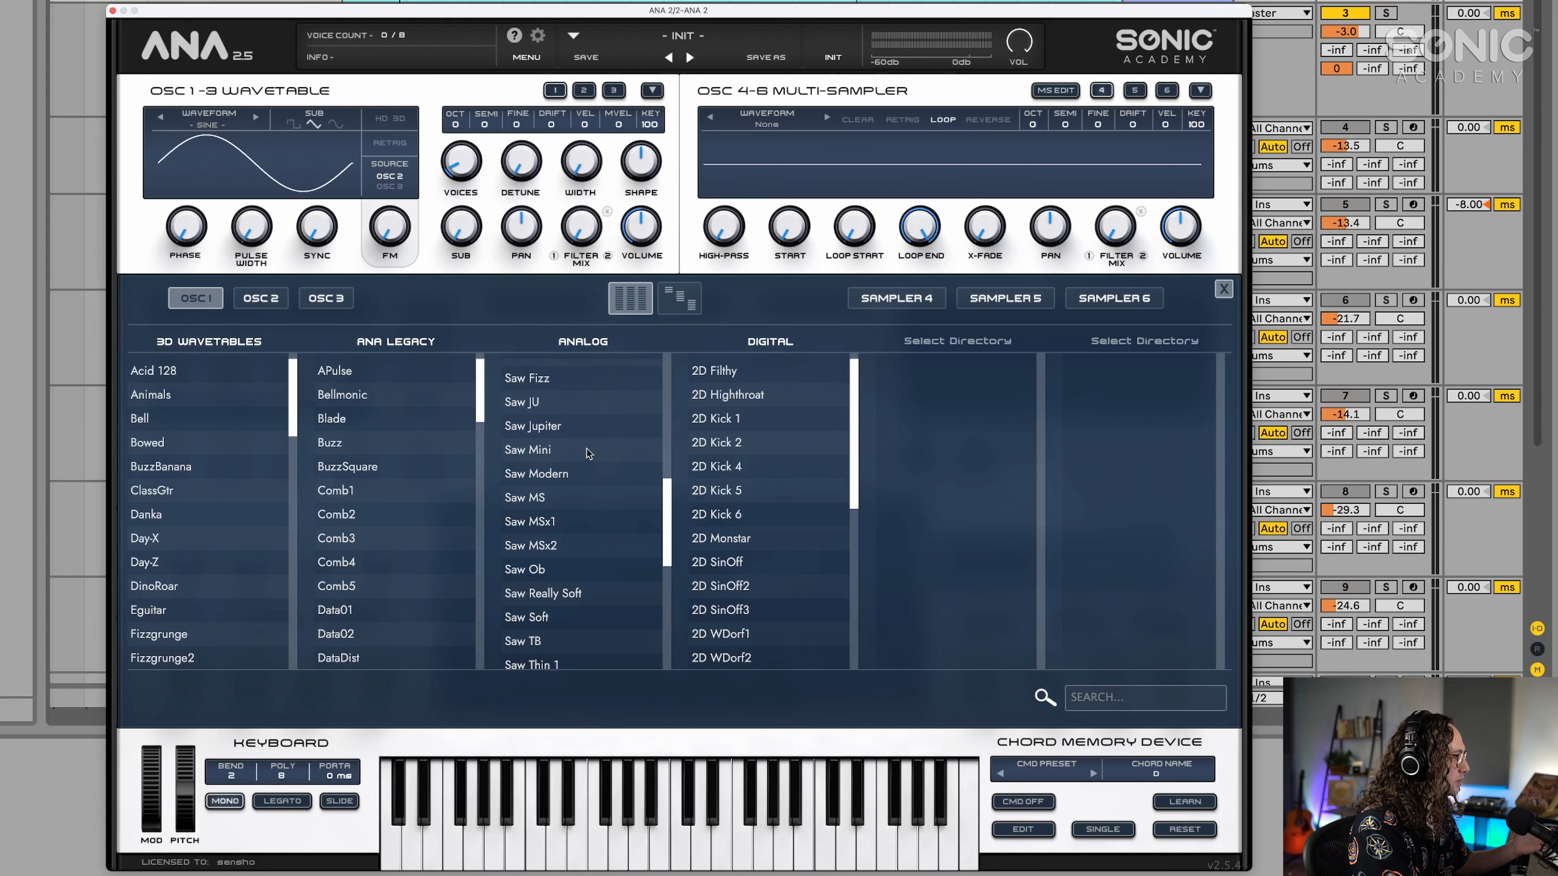
{"action": "left_click", "coordinate": [560, 402]}
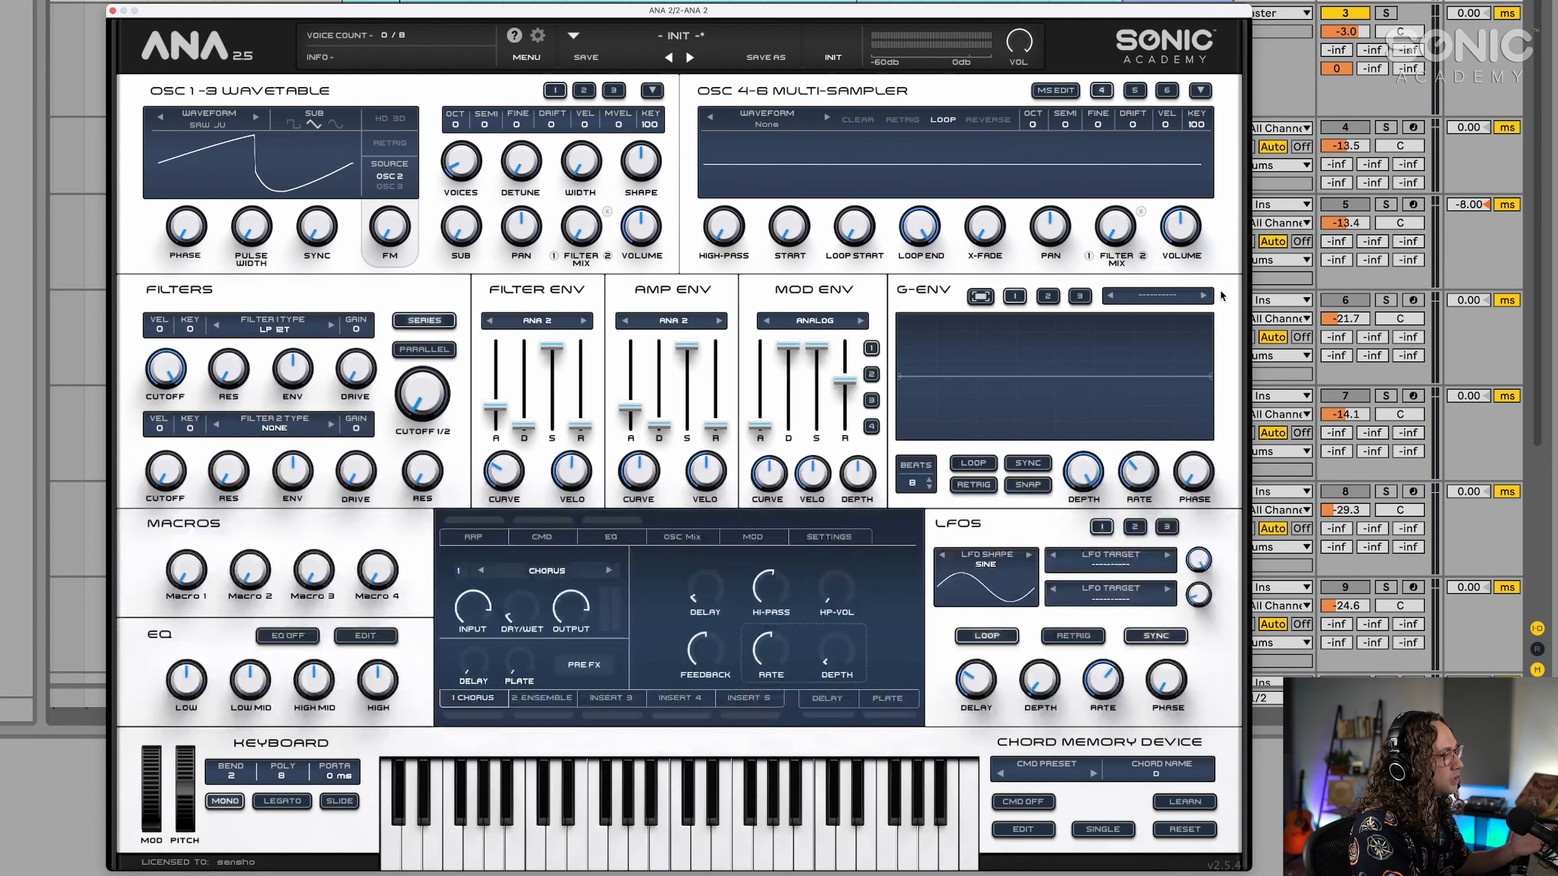
{"action": "left_click", "coordinate": [1222, 291]}
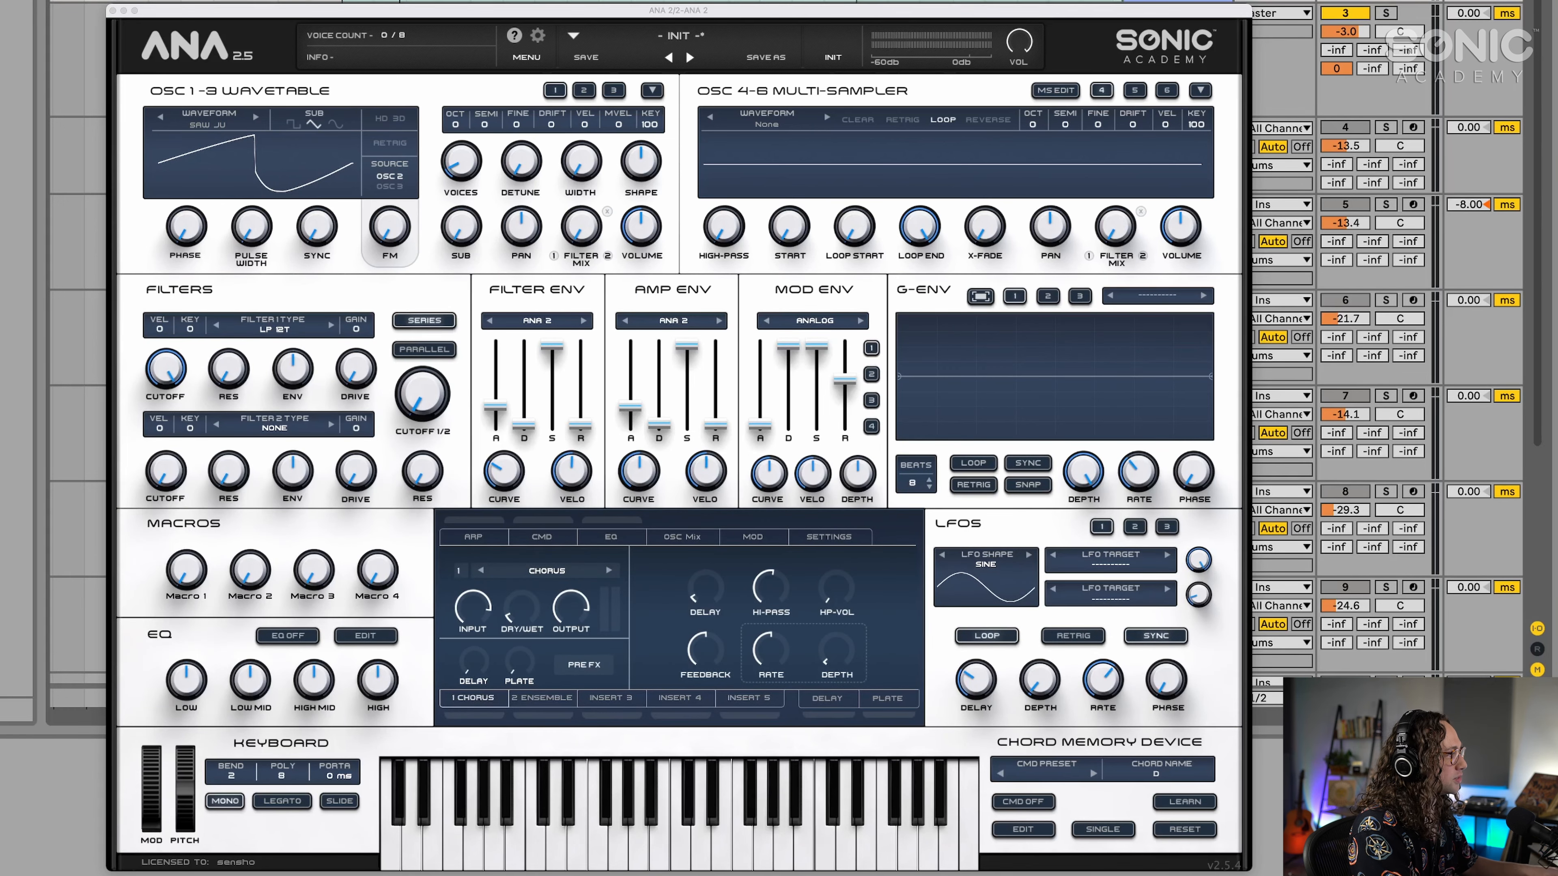
{"action": "key", "text": "space"}
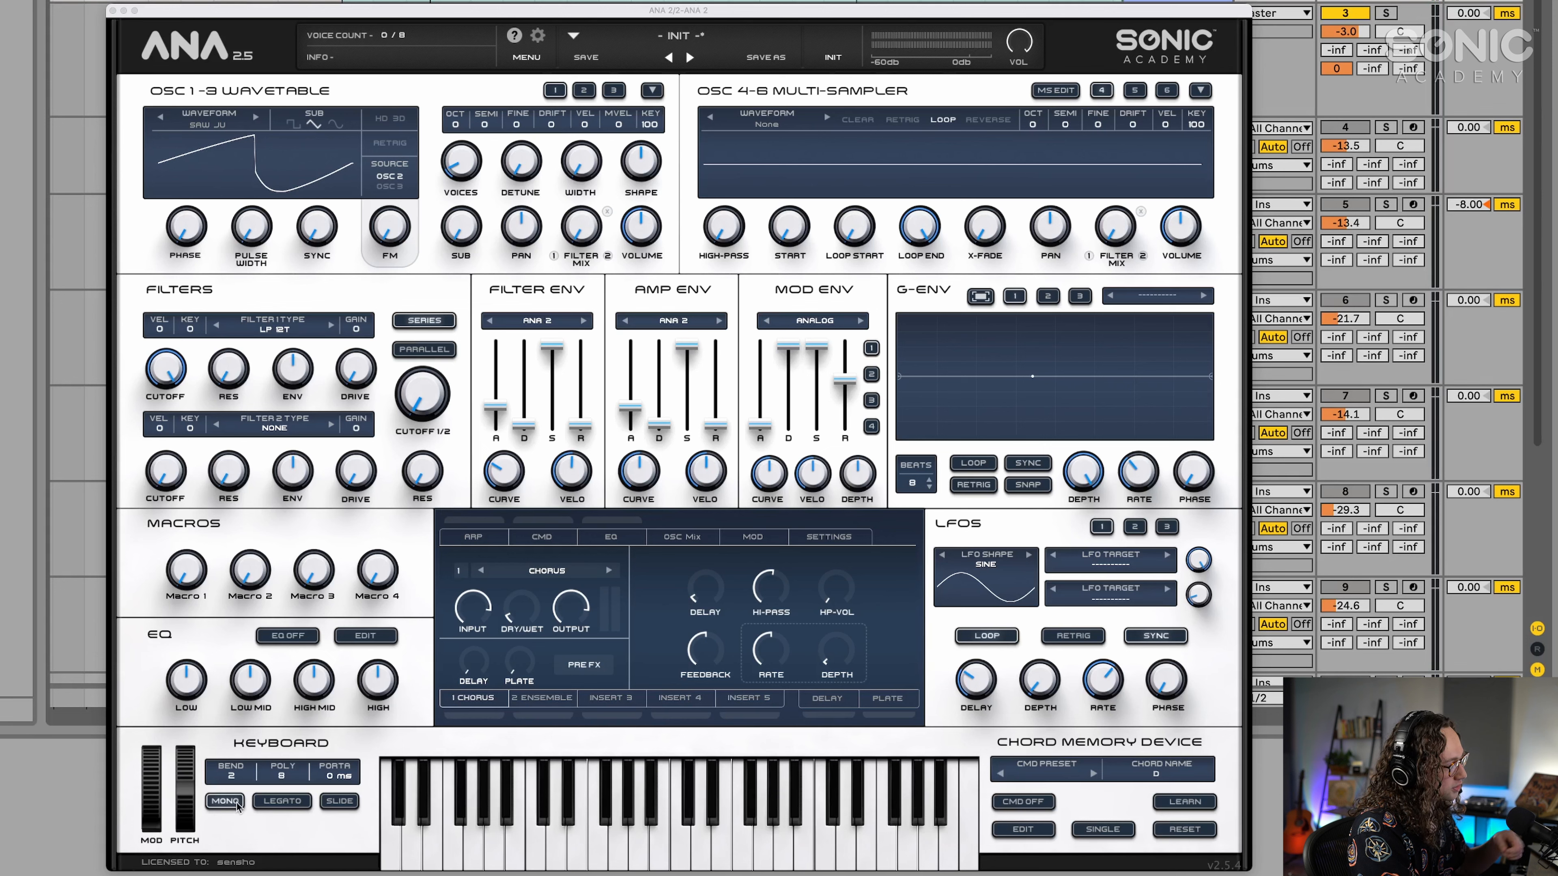
Turn off Mono mode, set the polyphony to 16 voices and audition the chords.
{"action": "left_click", "coordinate": [233, 817]}
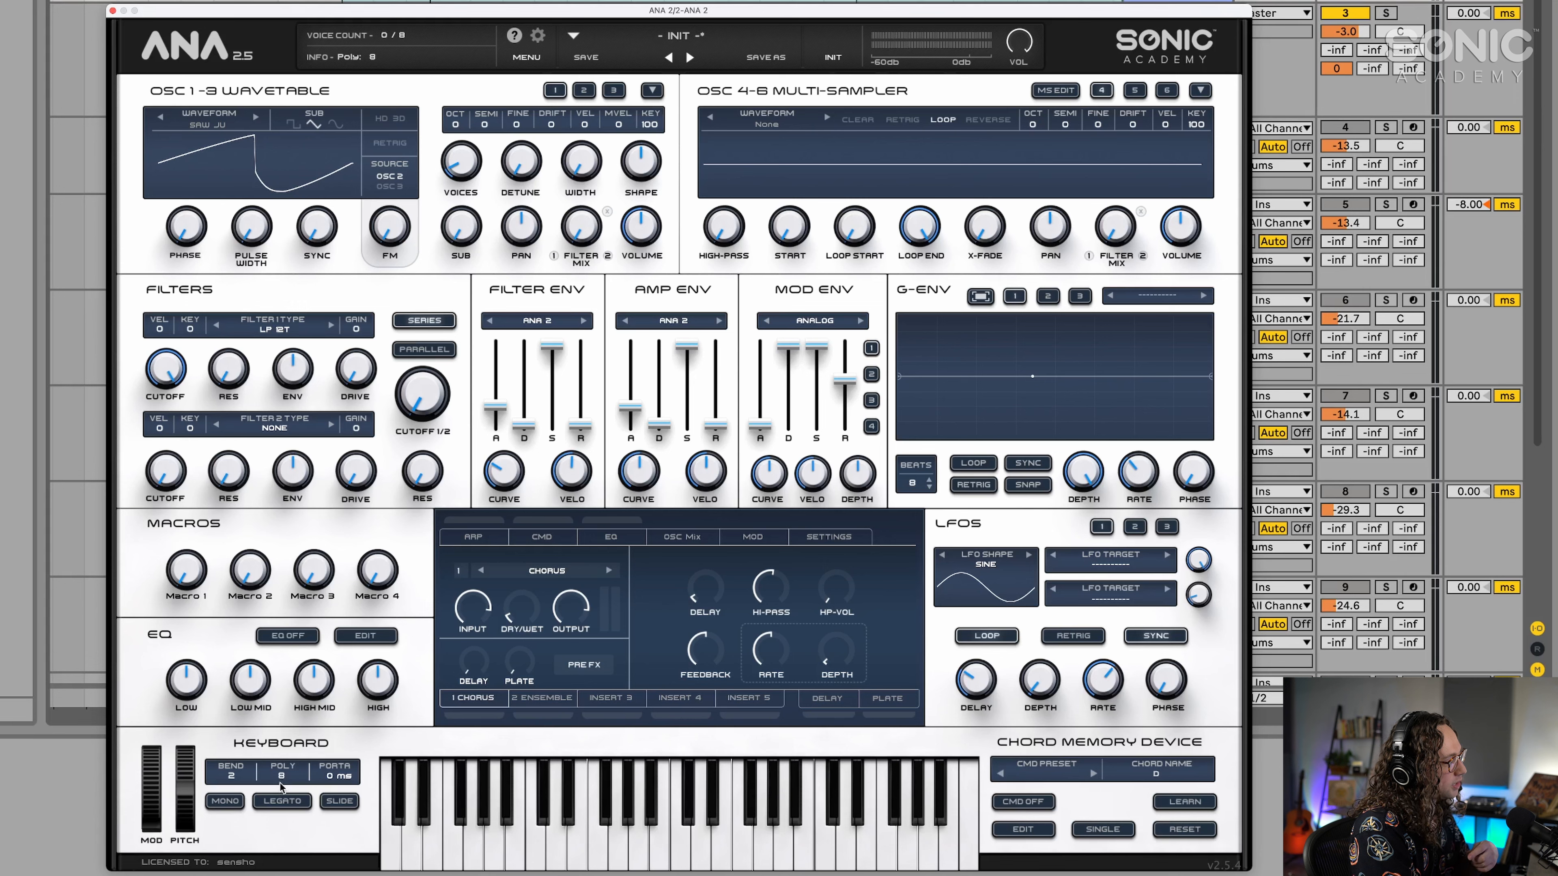
{"action": "left_click_drag", "start_coordinate": [282, 783], "coordinate": [298, 739]}
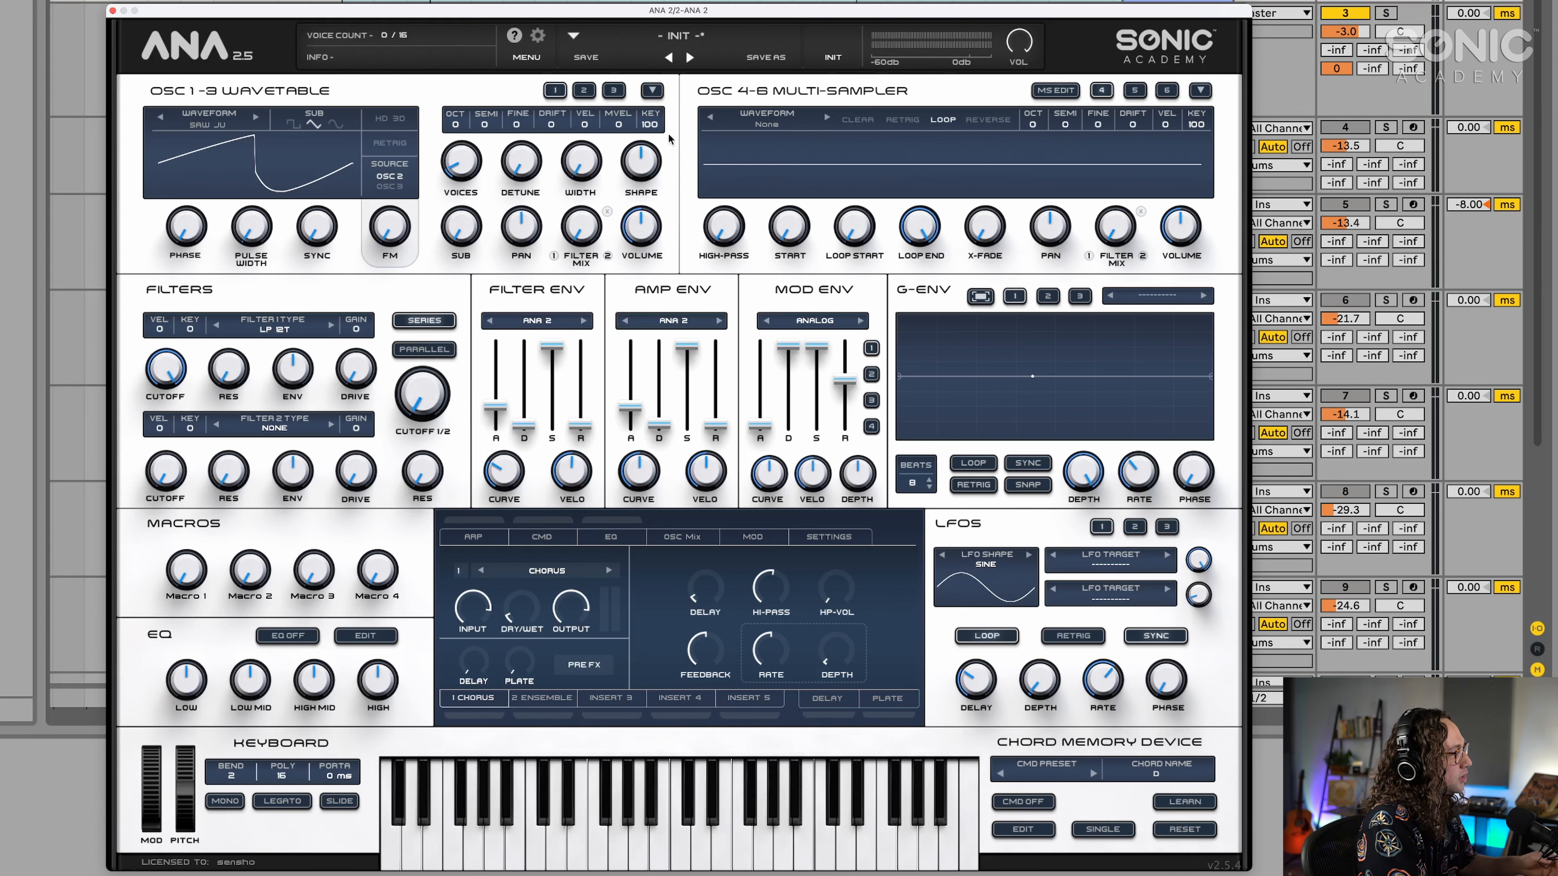
{"action": "key", "text": "space"}
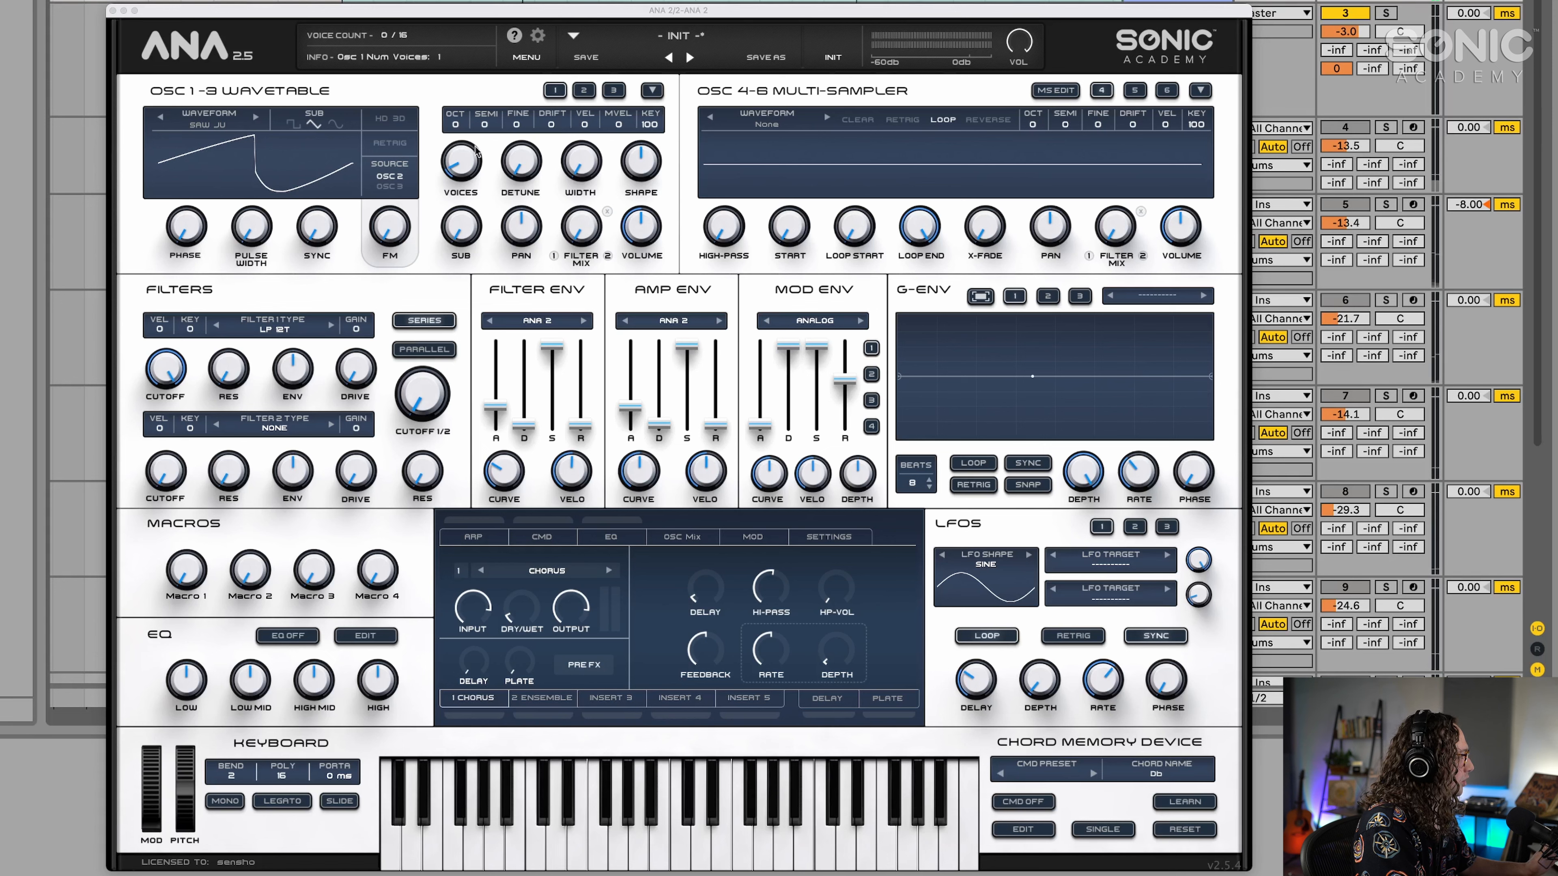
Set oscillator 1's octave to 1, fine tuning to 12 and drift to 5, and audition the result.
{"action": "left_click", "coordinate": [461, 121]}
{"action": "left_click_drag", "start_coordinate": [461, 118], "coordinate": [462, 110]}
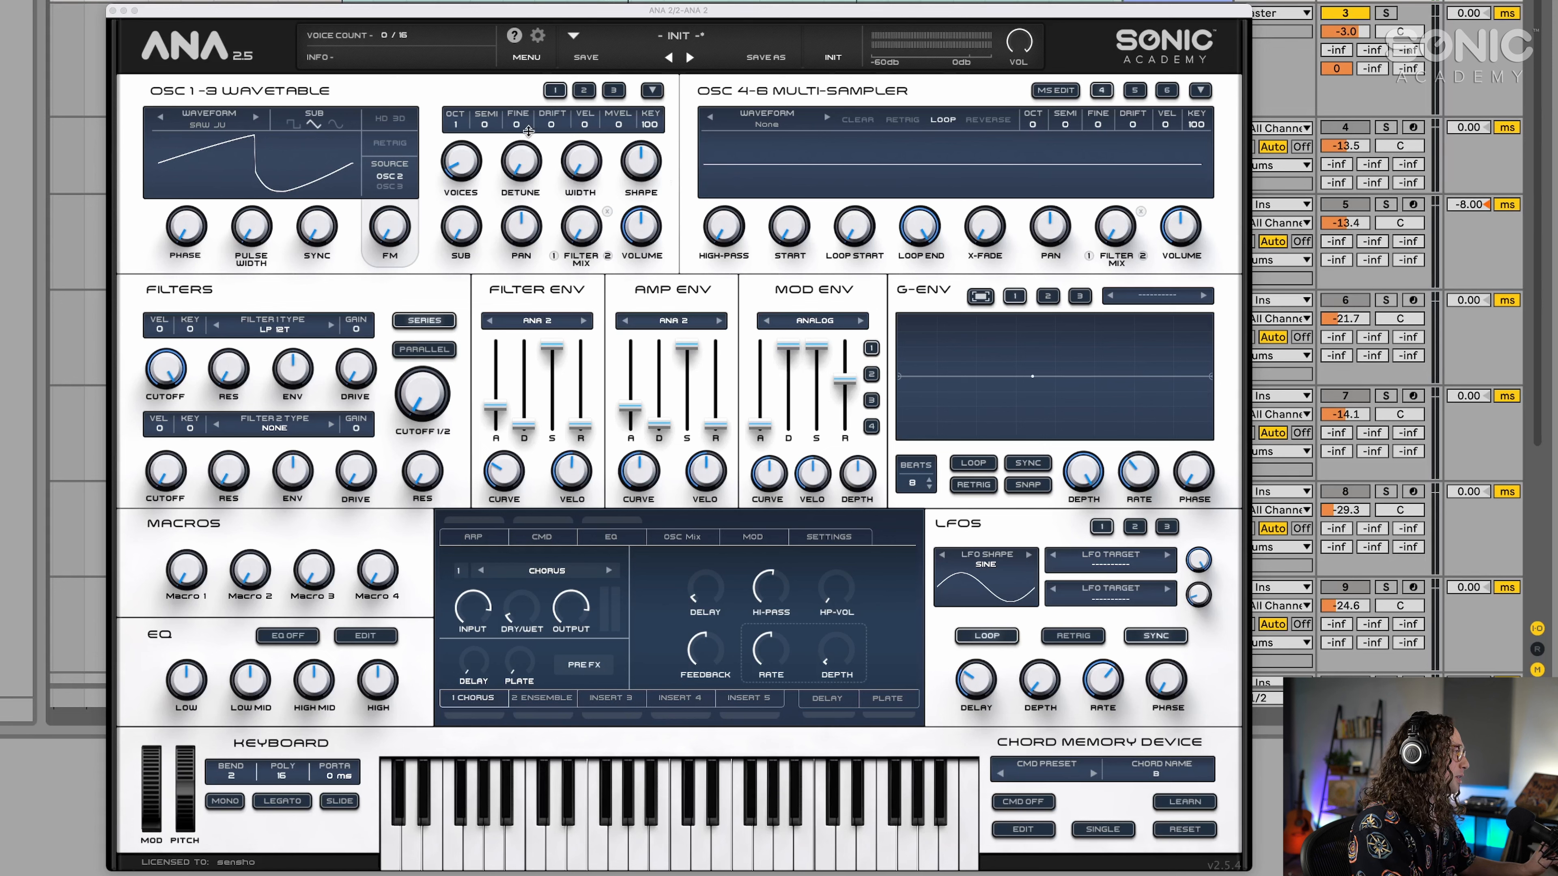
{"action": "left_click_drag", "start_coordinate": [522, 124], "coordinate": [531, 107]}
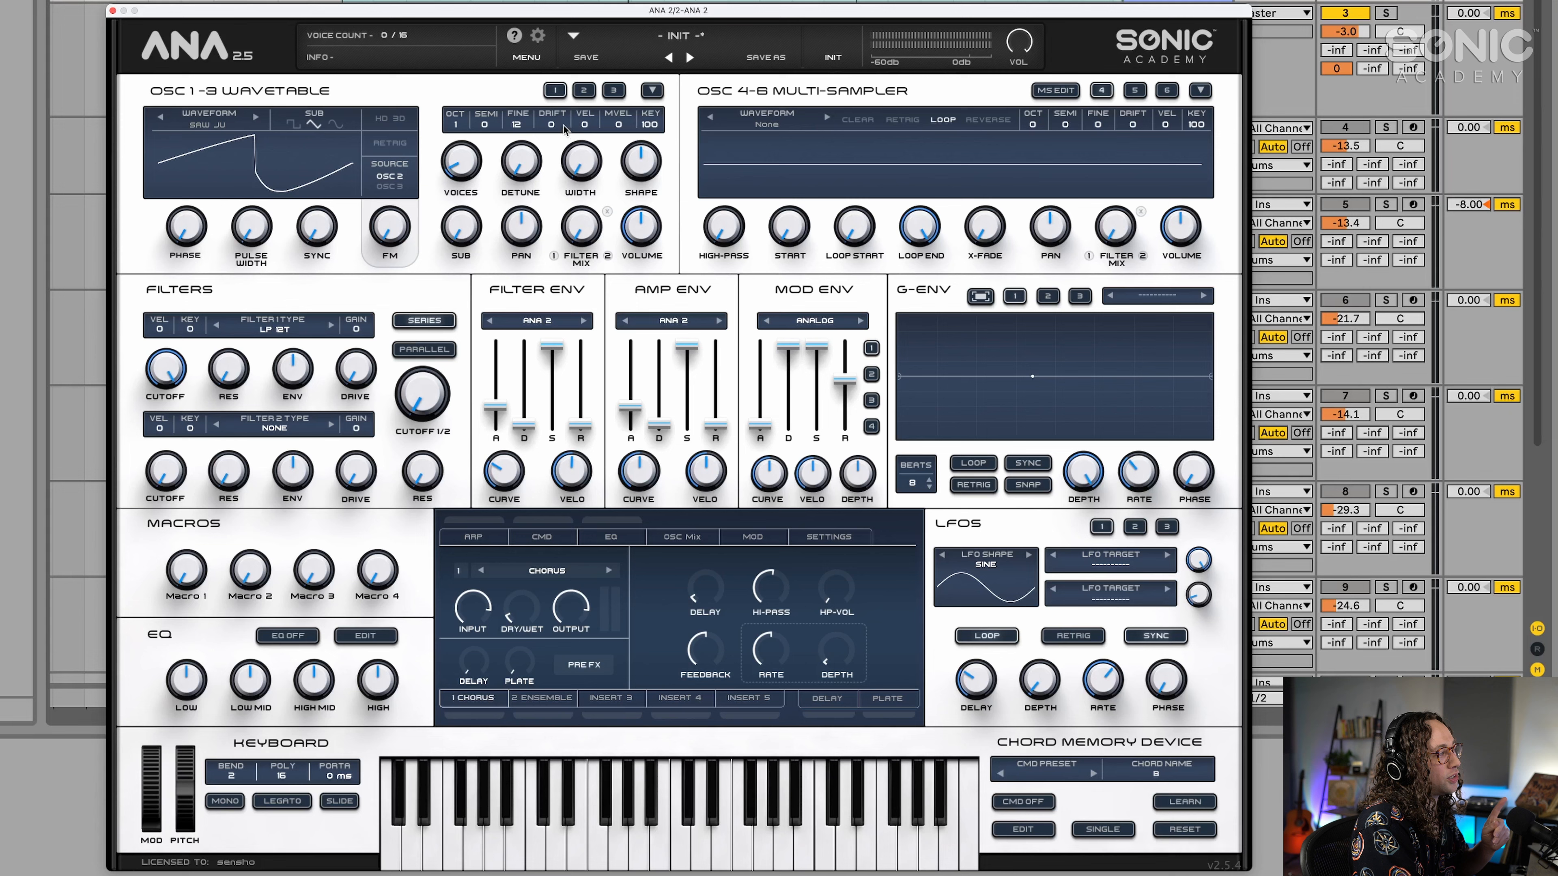
{"action": "left_click_drag", "start_coordinate": [563, 128], "coordinate": [555, 125]}
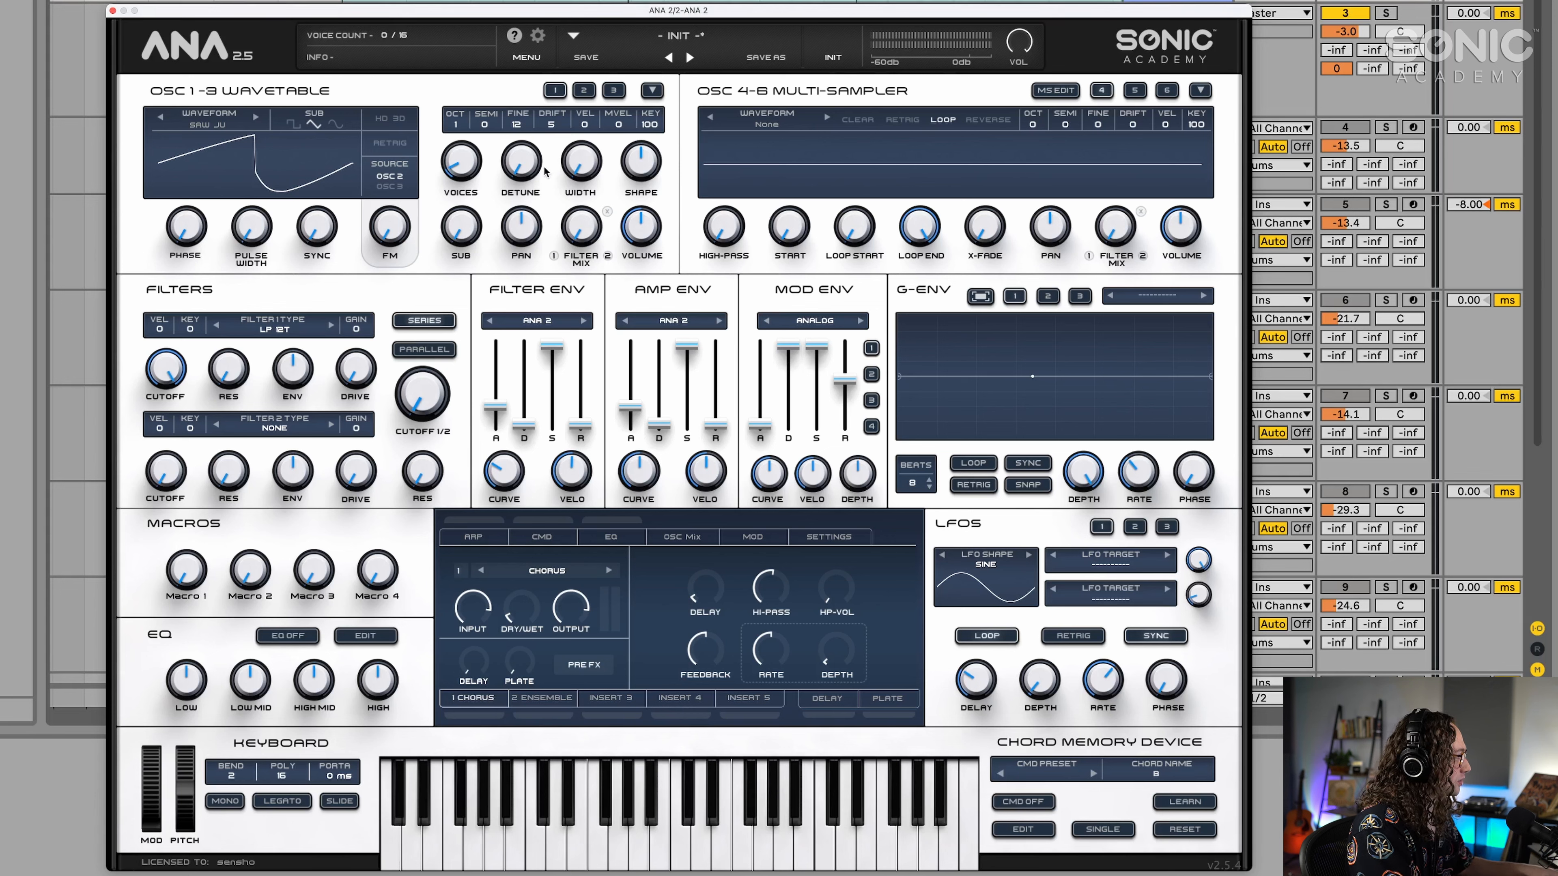
{"action": "key", "text": "space"}
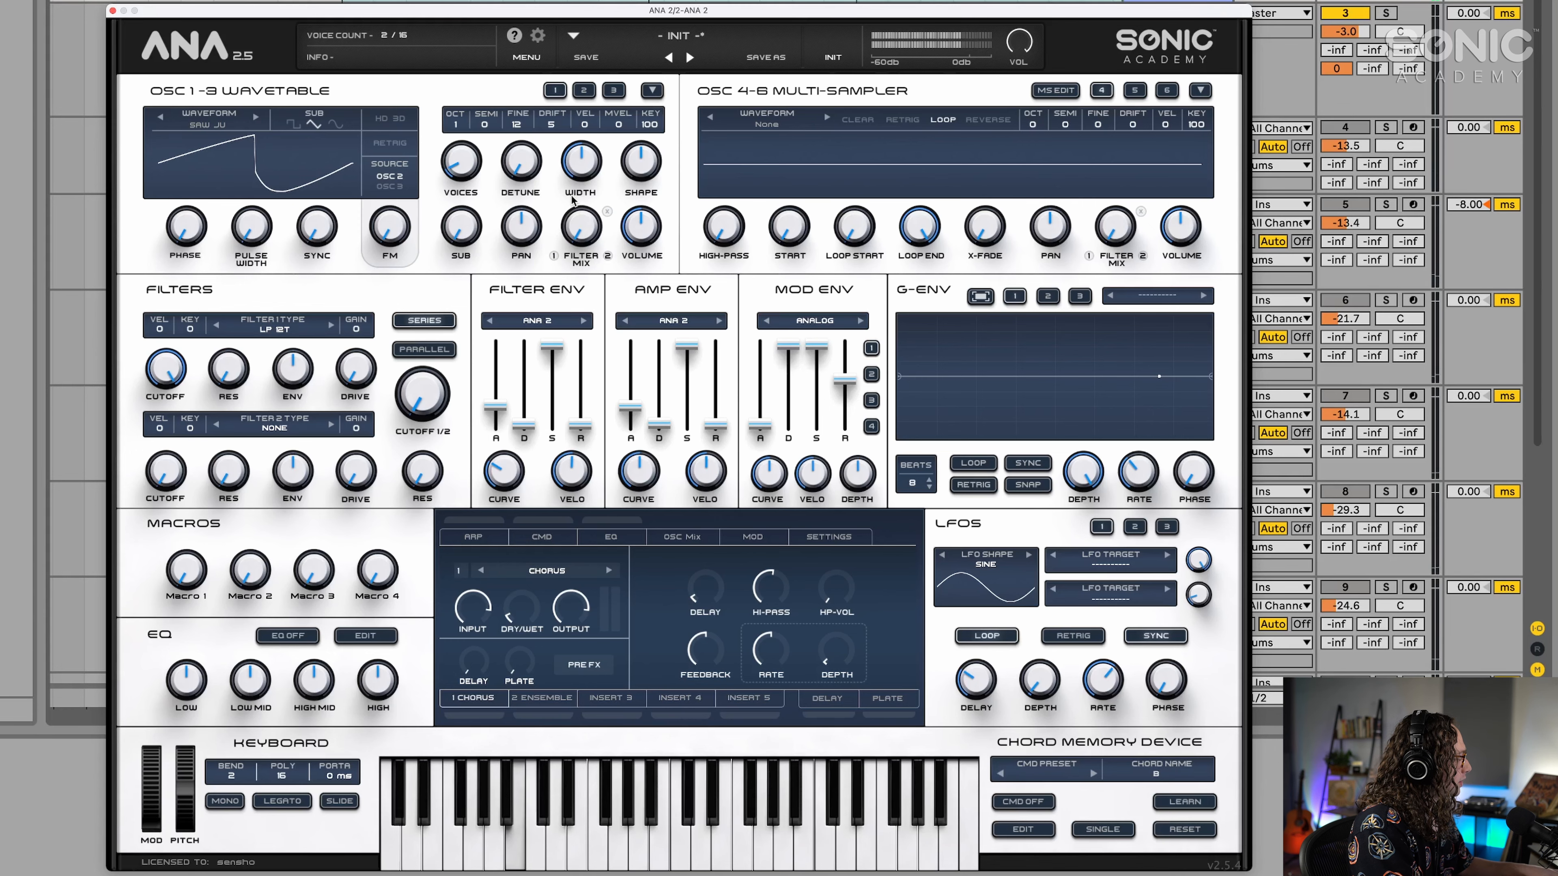
Load the analog Square JU waveform into oscillator 2 and turn up its voices to enable it.
{"action": "left_click", "coordinate": [583, 90]}
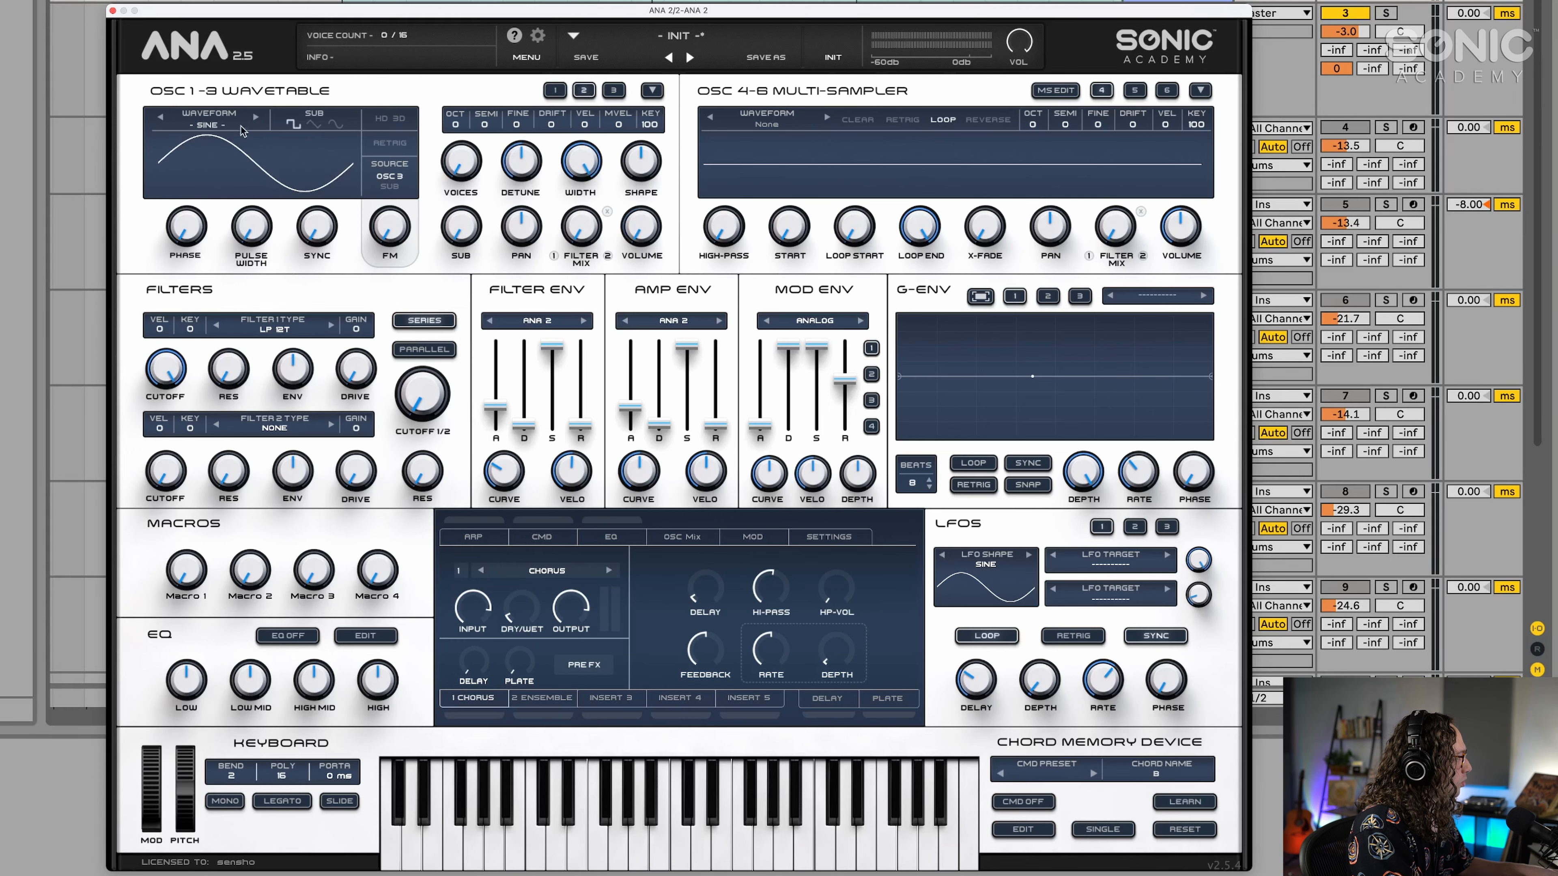
{"action": "left_click", "coordinate": [239, 147]}
{"action": "left_click_drag", "start_coordinate": [660, 426], "coordinate": [657, 615]}
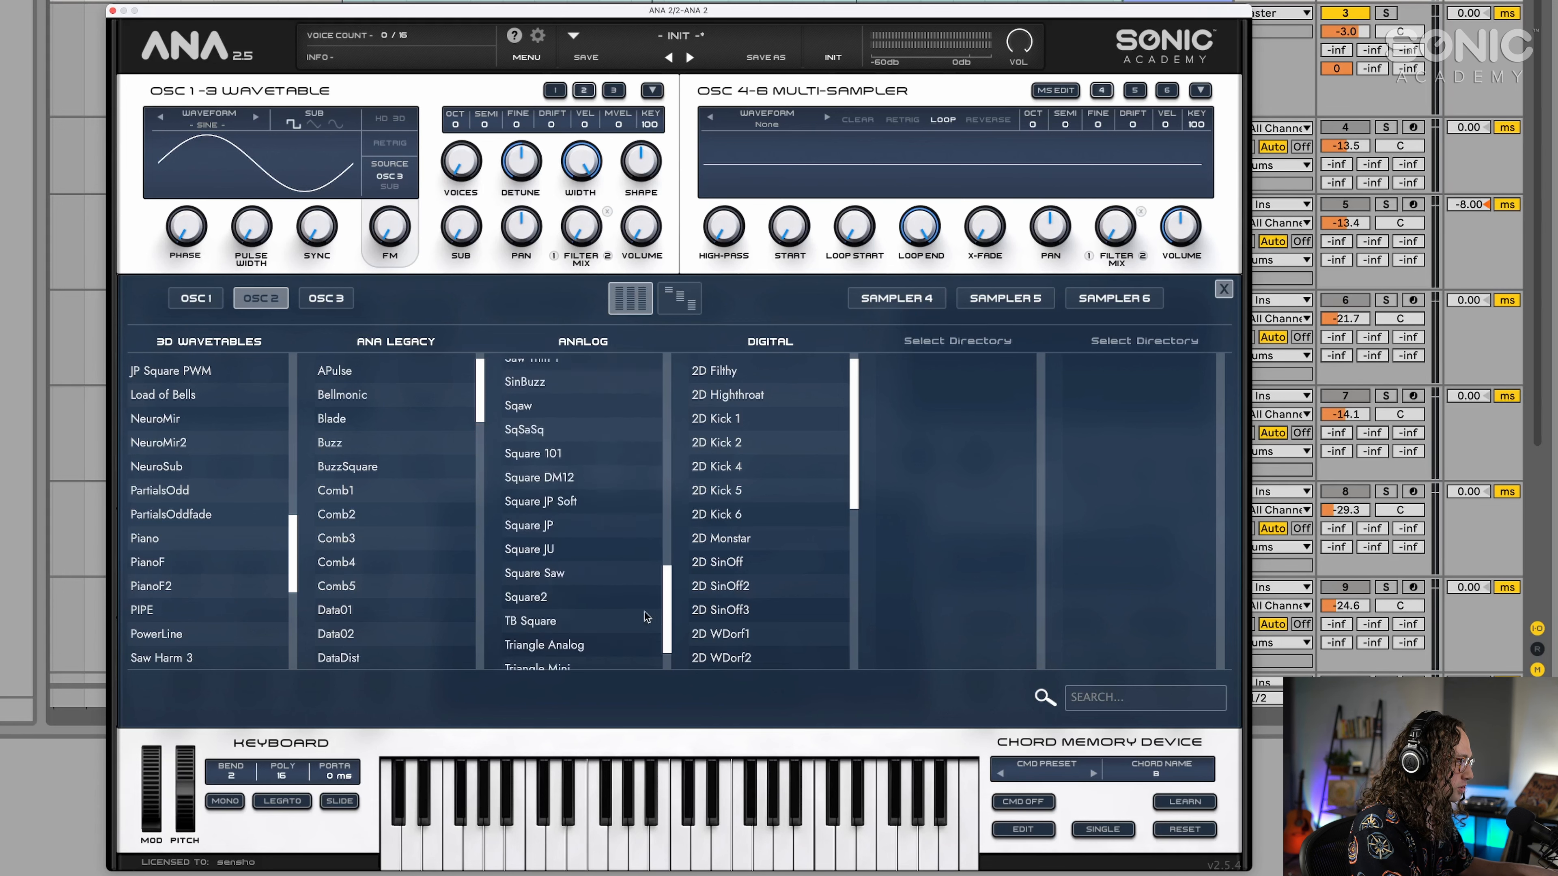
{"action": "left_click", "coordinate": [559, 550]}
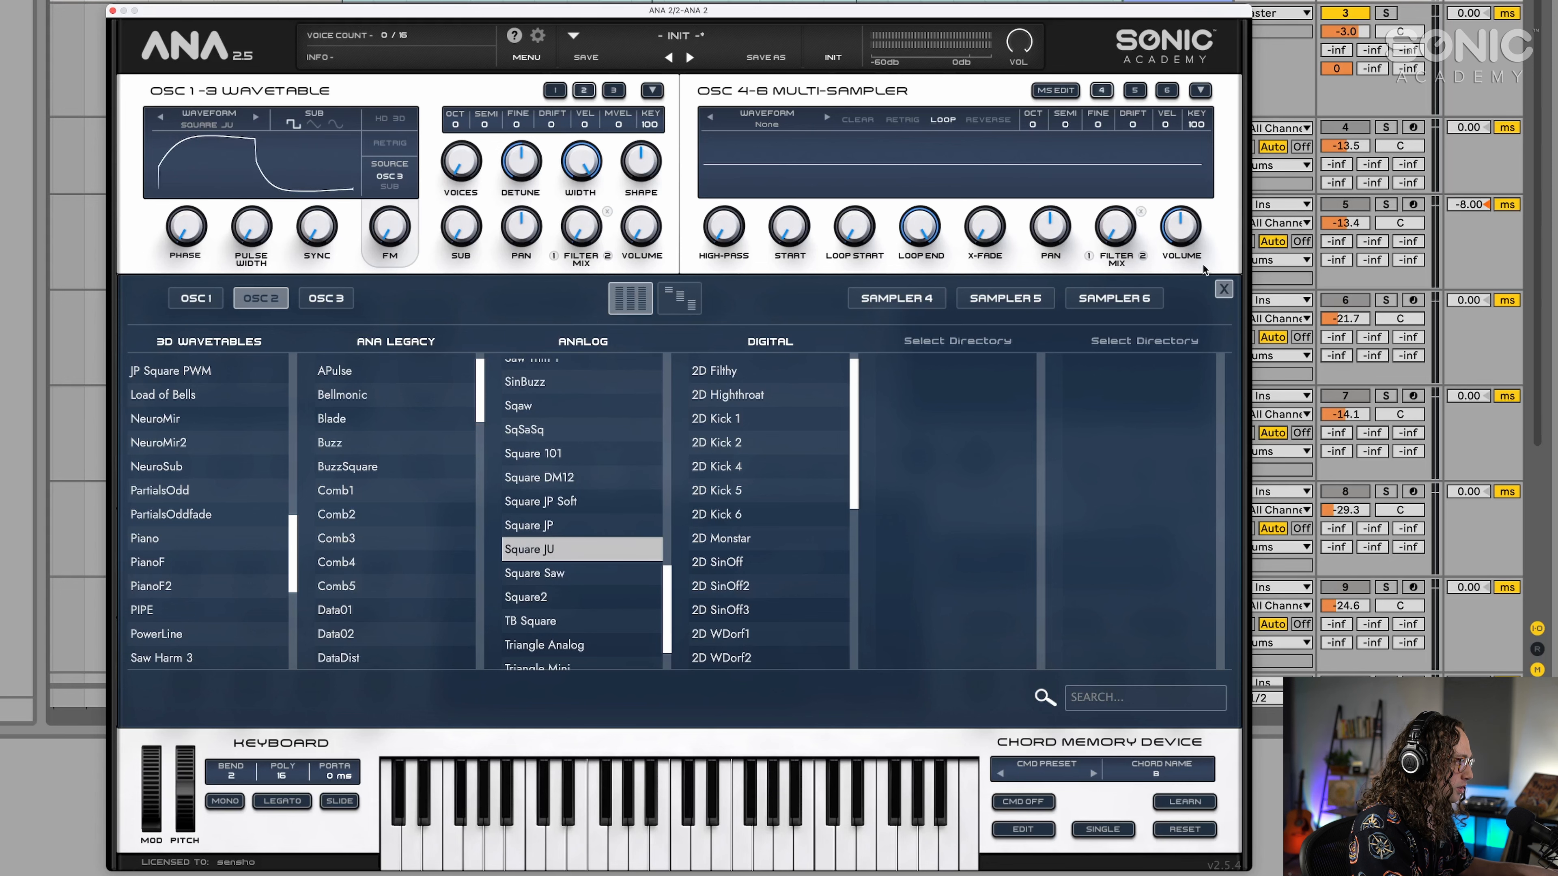
{"action": "left_click", "coordinate": [1222, 288]}
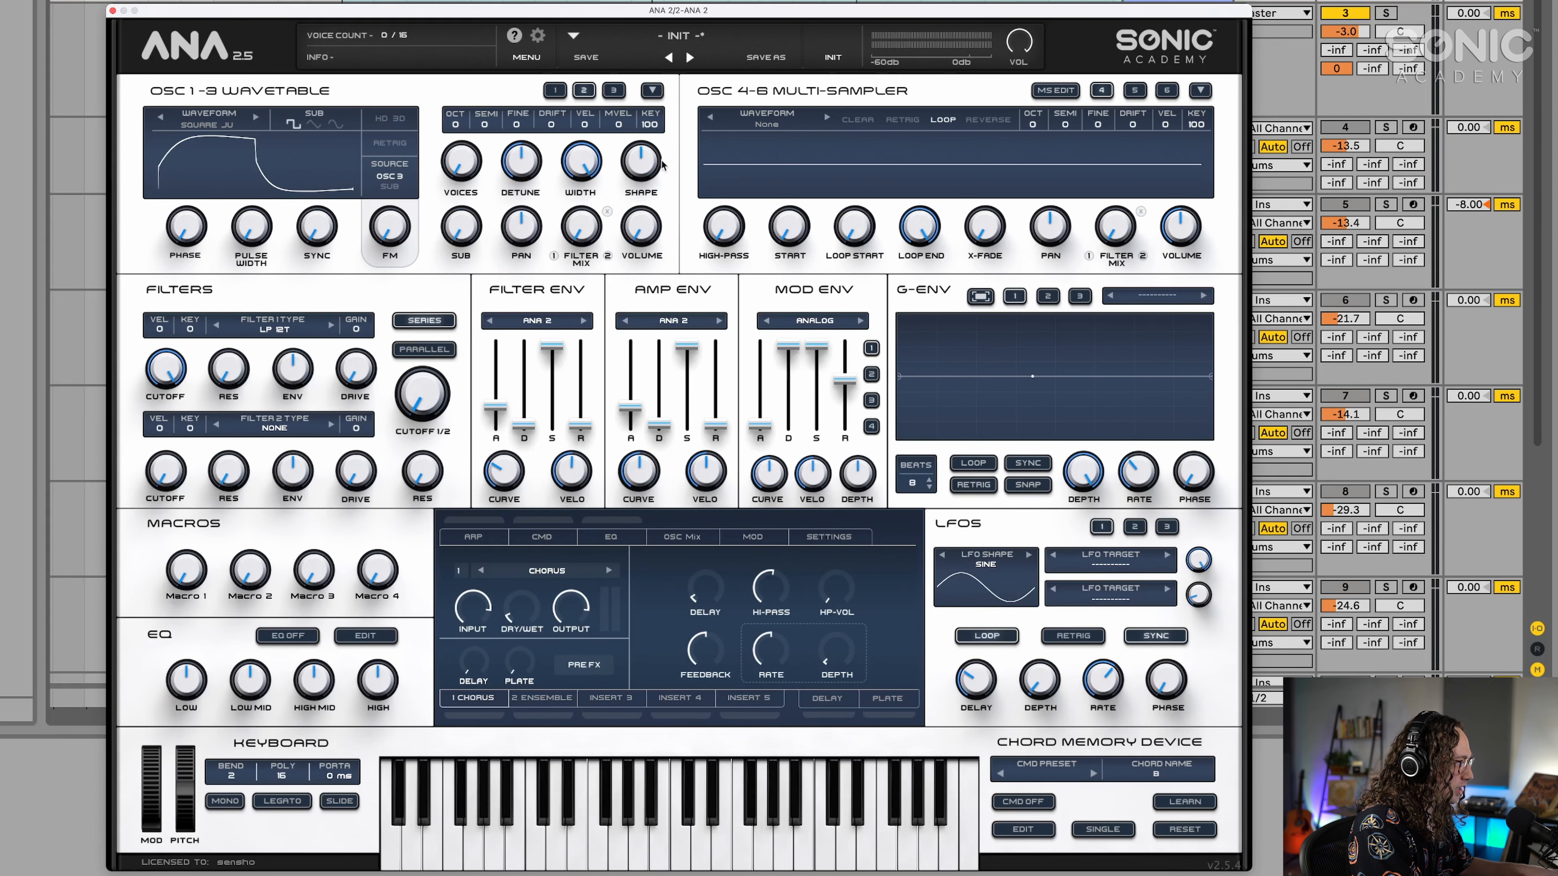
{"action": "mouse_move", "coordinate": [462, 164]}
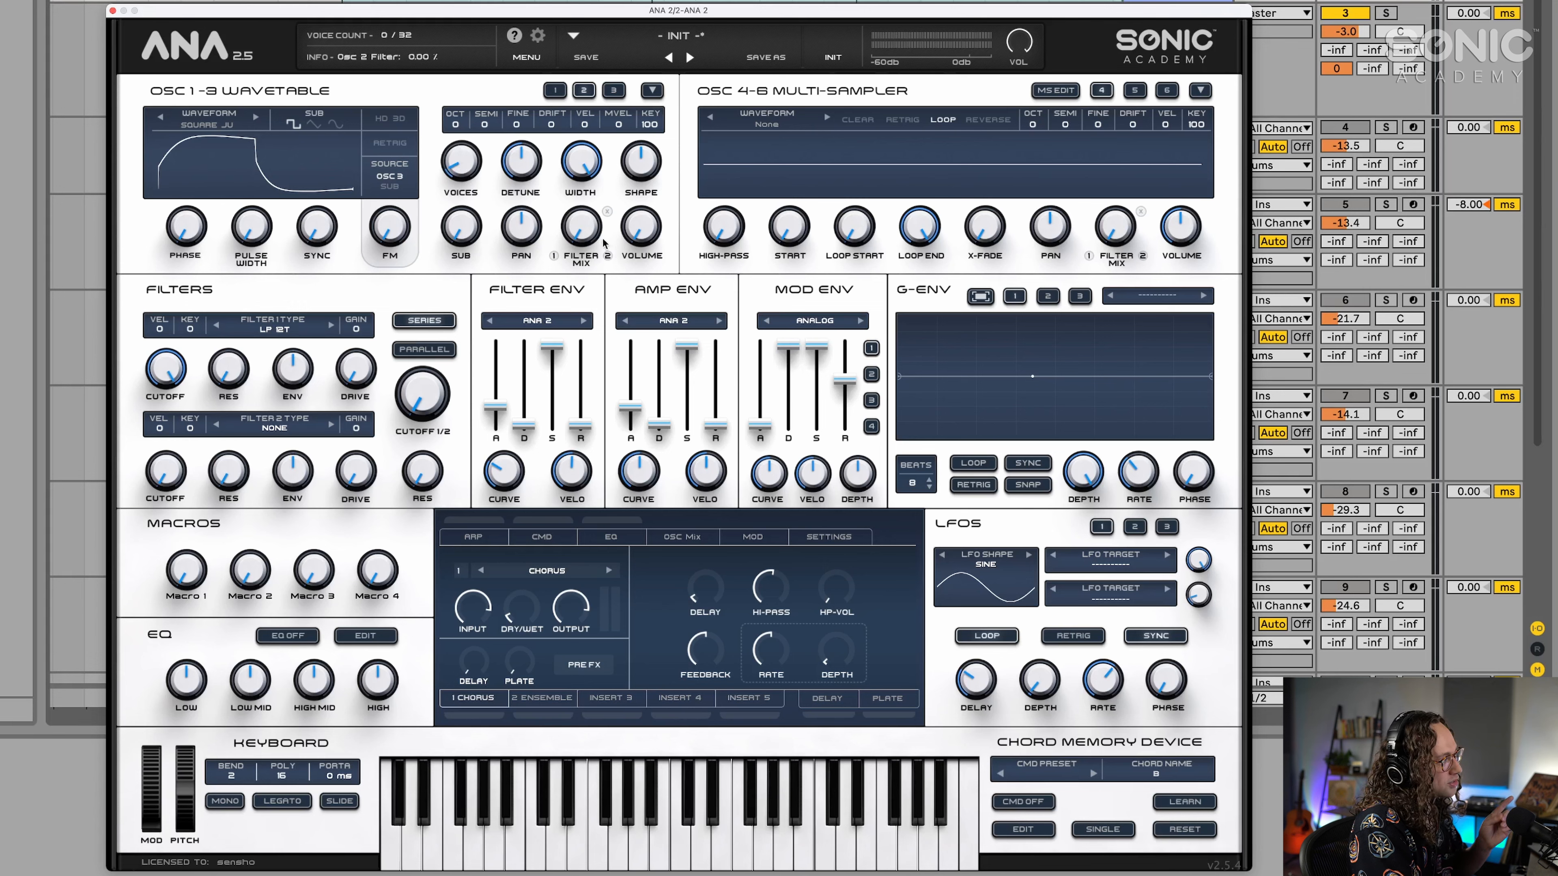
Raise oscillator 2's volume and set its octave to 1, fine tuning to -12 and drift to 5.
{"action": "left_click_drag", "start_coordinate": [639, 236], "coordinate": [641, 144]}
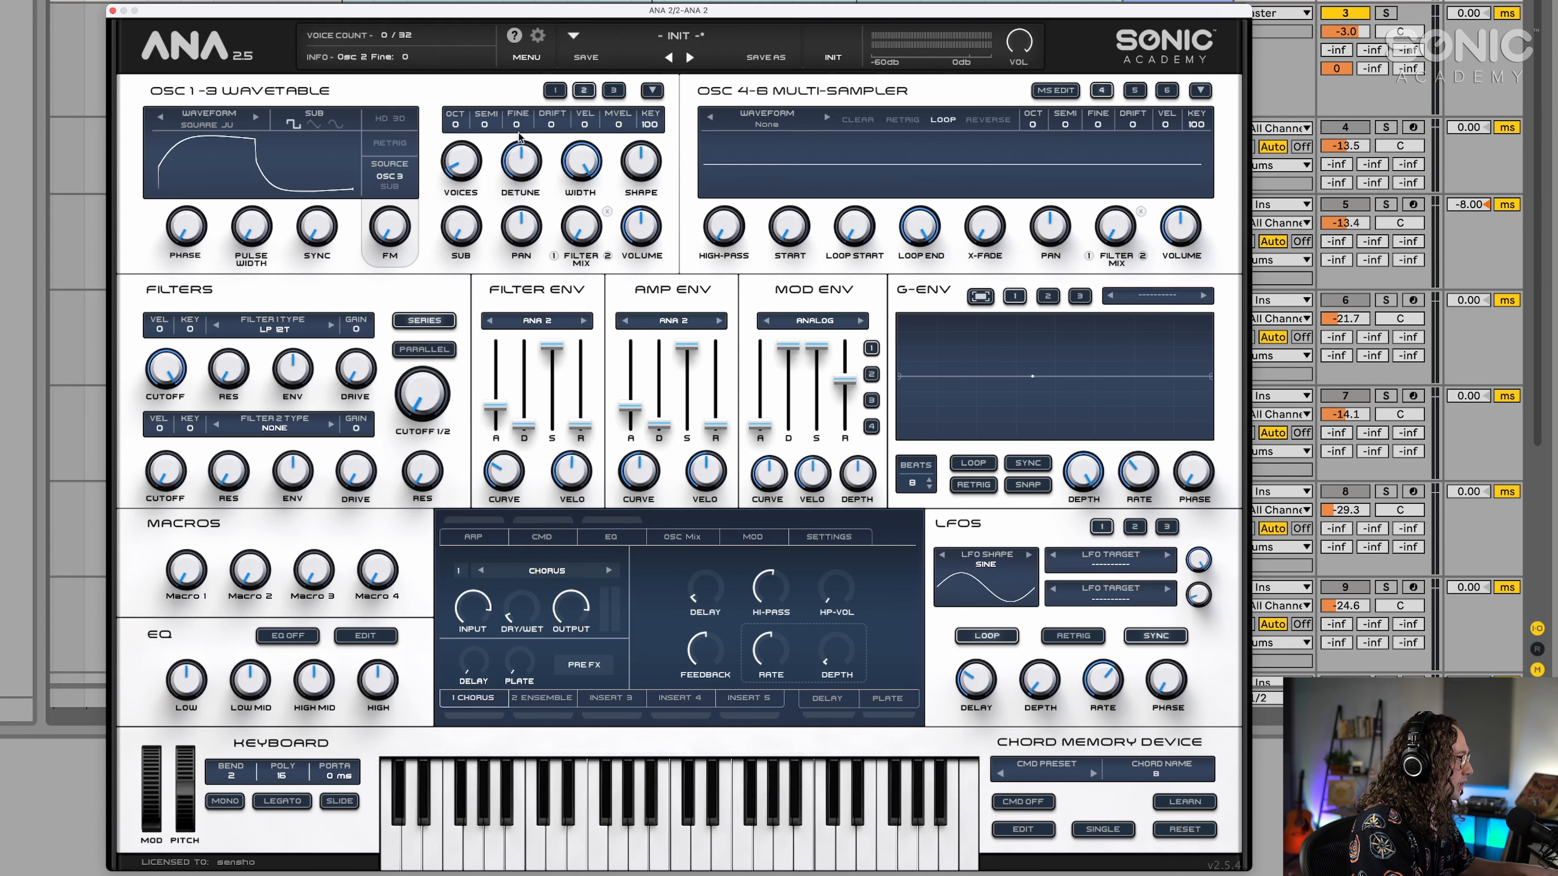
{"action": "left_click_drag", "start_coordinate": [517, 127], "coordinate": [519, 140]}
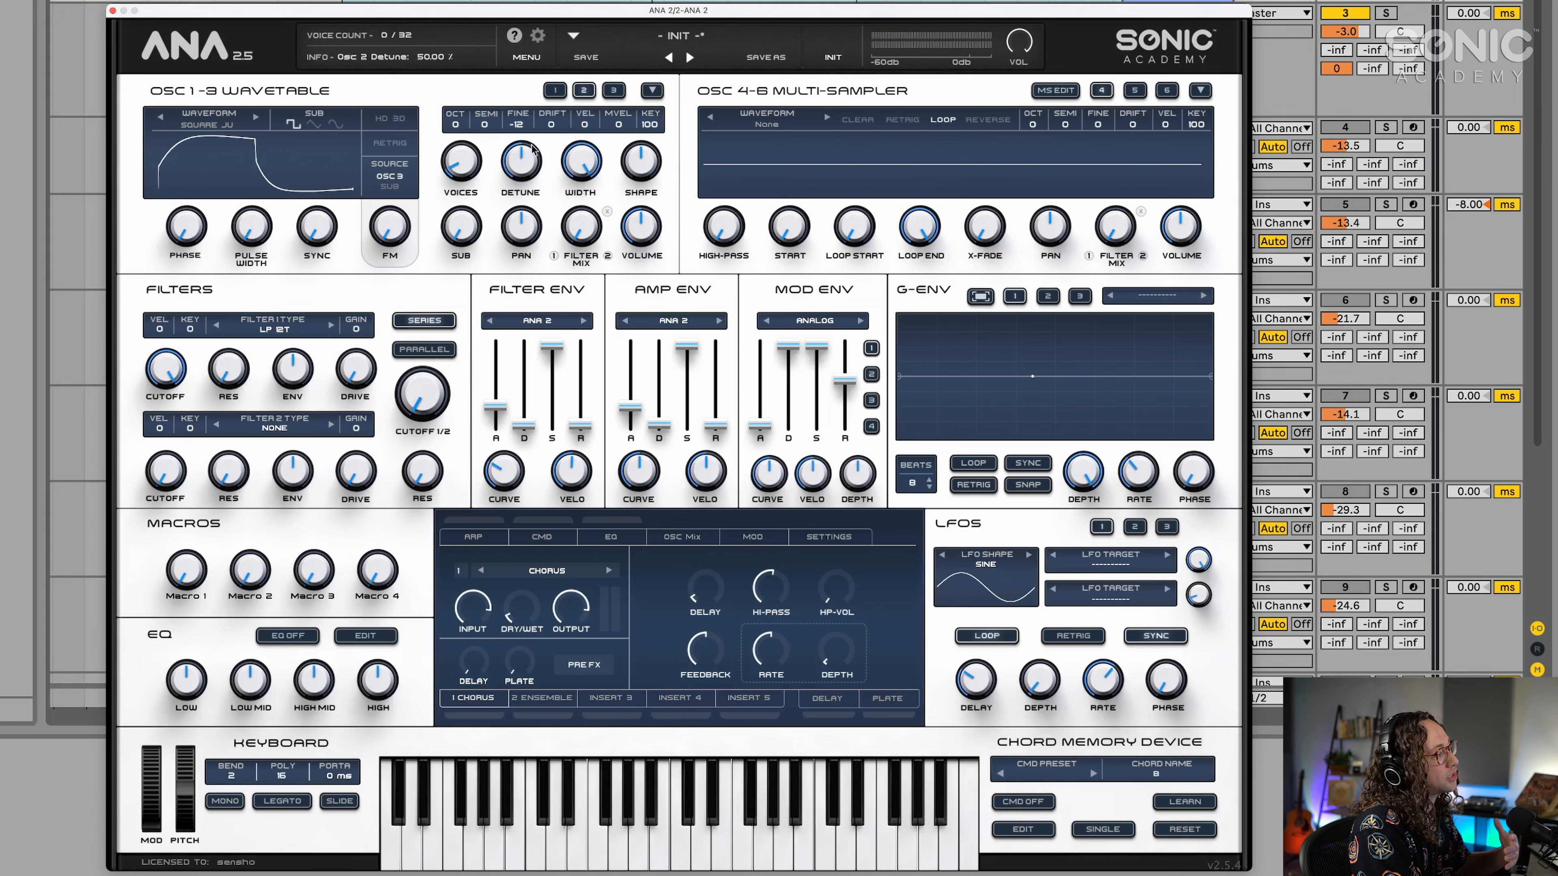
{"action": "left_click_drag", "start_coordinate": [552, 129], "coordinate": [560, 124]}
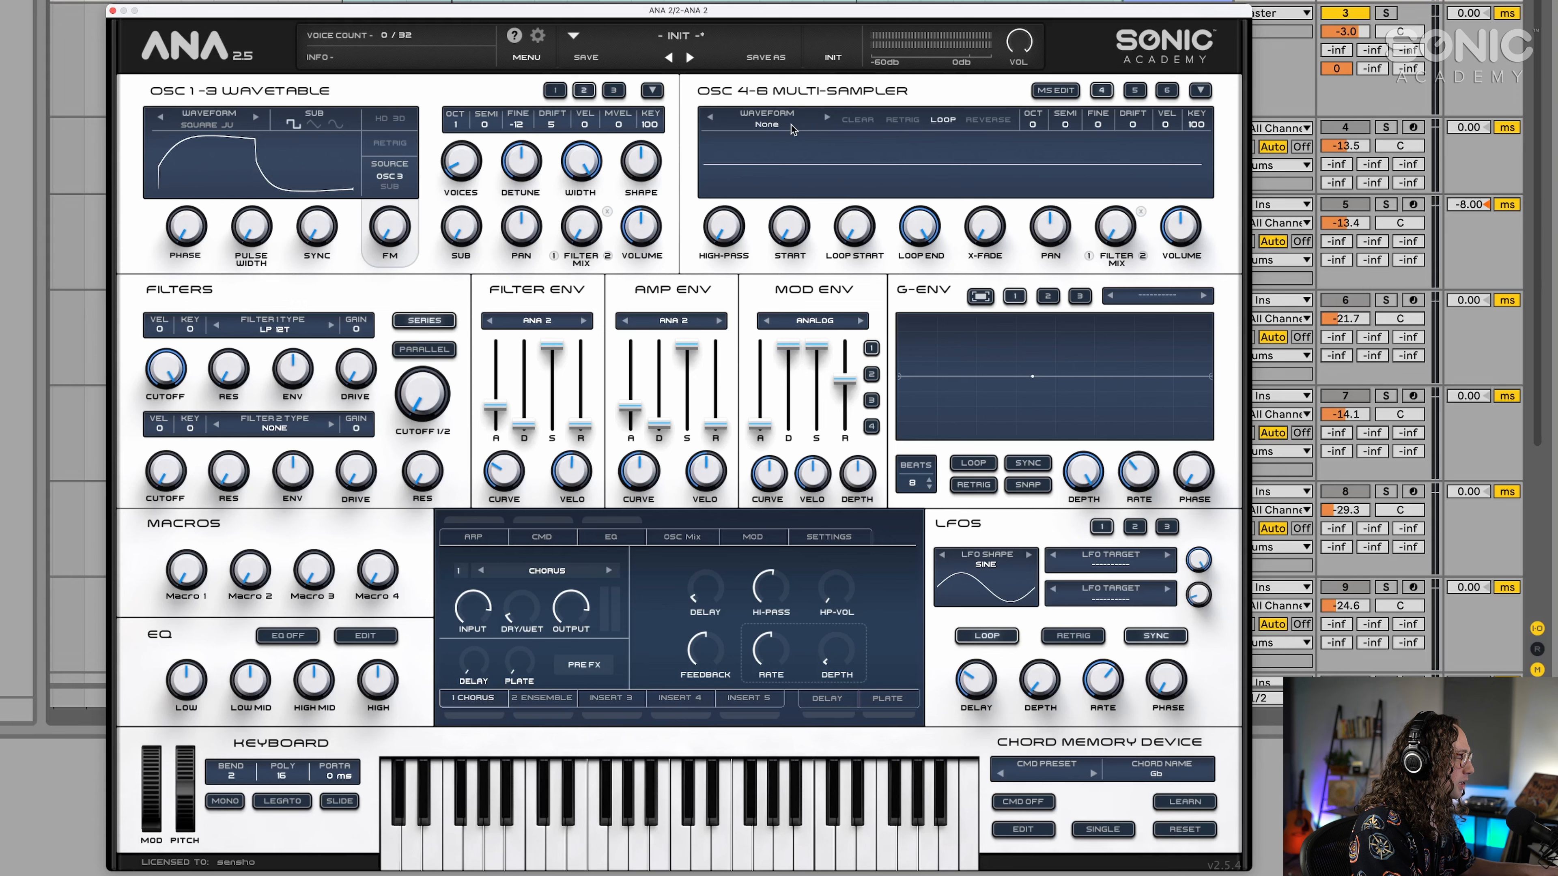
Load the Juno Noise sample from the Noise category into sampler 4.
{"action": "left_click", "coordinate": [768, 126]}
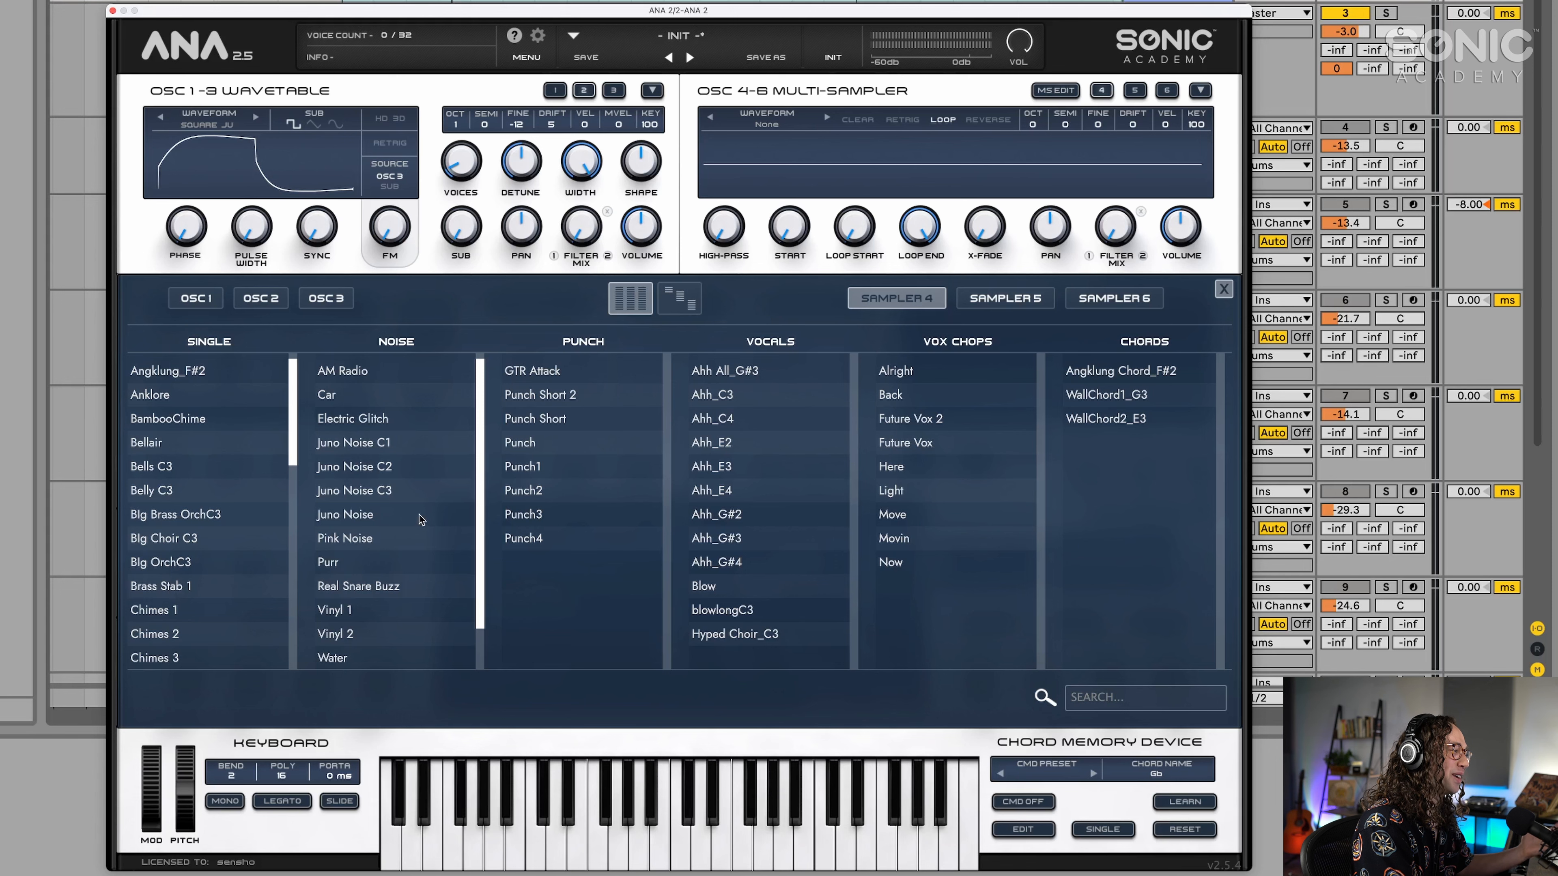
{"action": "left_click", "coordinate": [368, 515]}
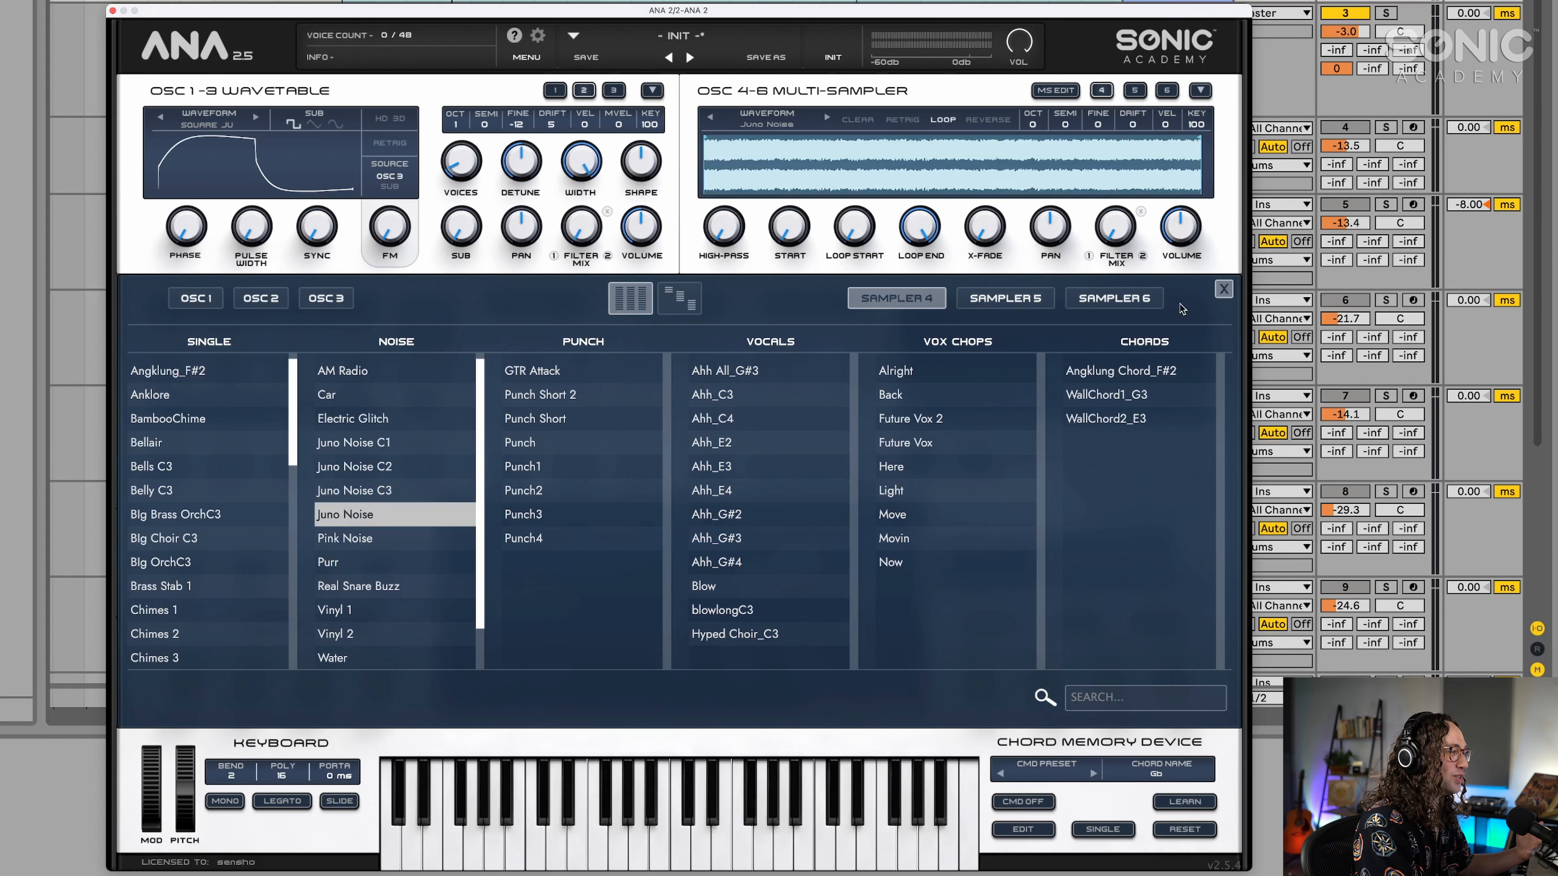
{"action": "left_click", "coordinate": [1225, 290]}
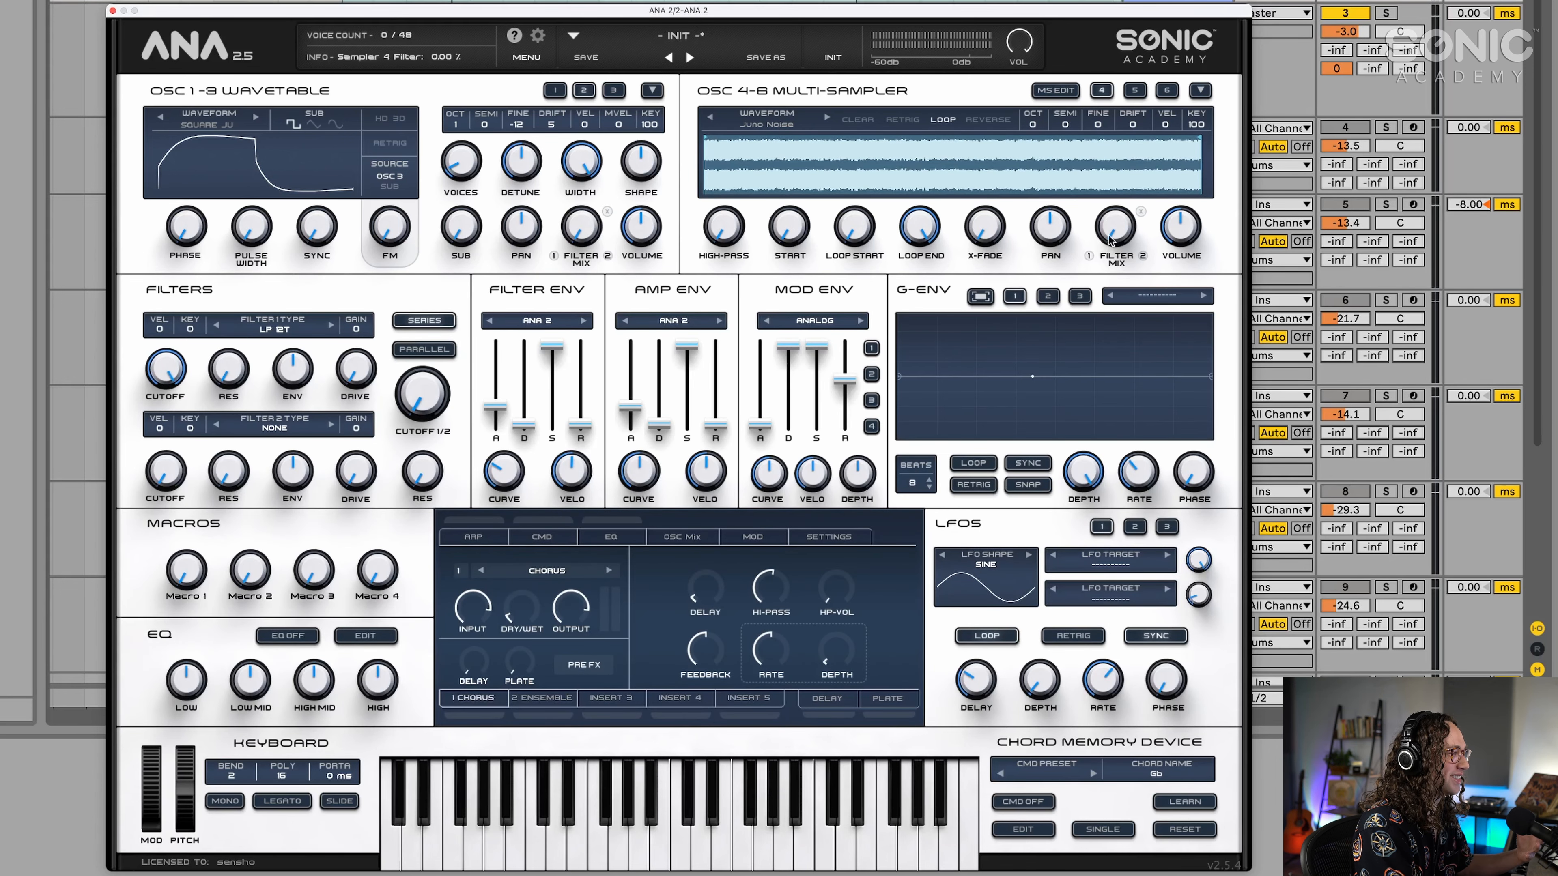
Raise sampler 4's high-pass filter and turn up its volume to blend in the noise.
{"action": "left_click_drag", "start_coordinate": [1181, 233], "coordinate": [1191, 198]}
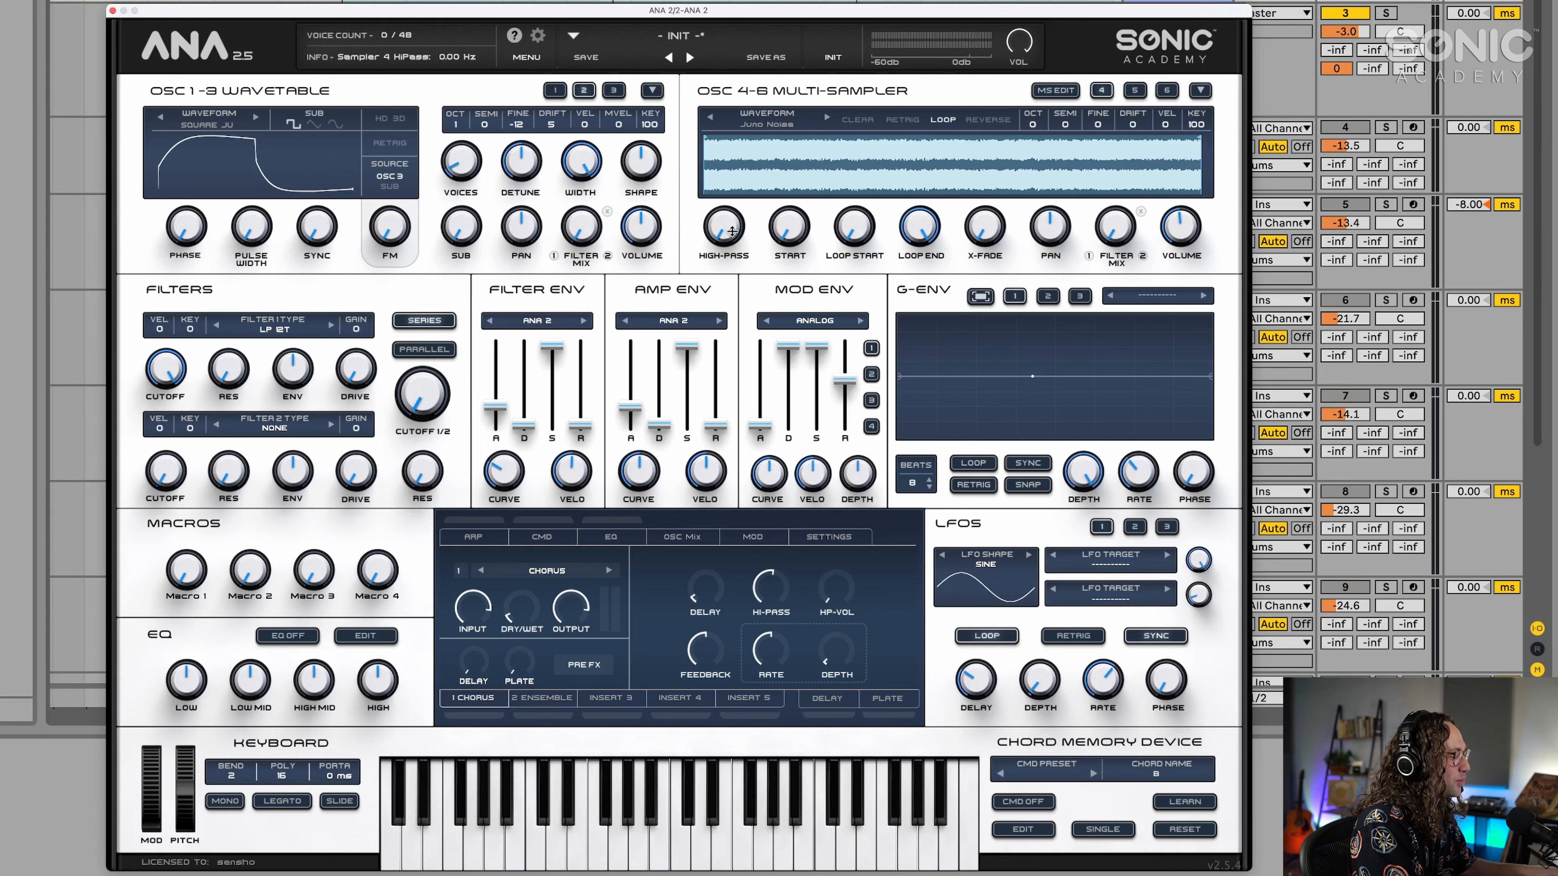
{"action": "left_click_drag", "start_coordinate": [728, 230], "coordinate": [754, 138]}
{"action": "left_click_drag", "start_coordinate": [1174, 221], "coordinate": [1173, 193]}
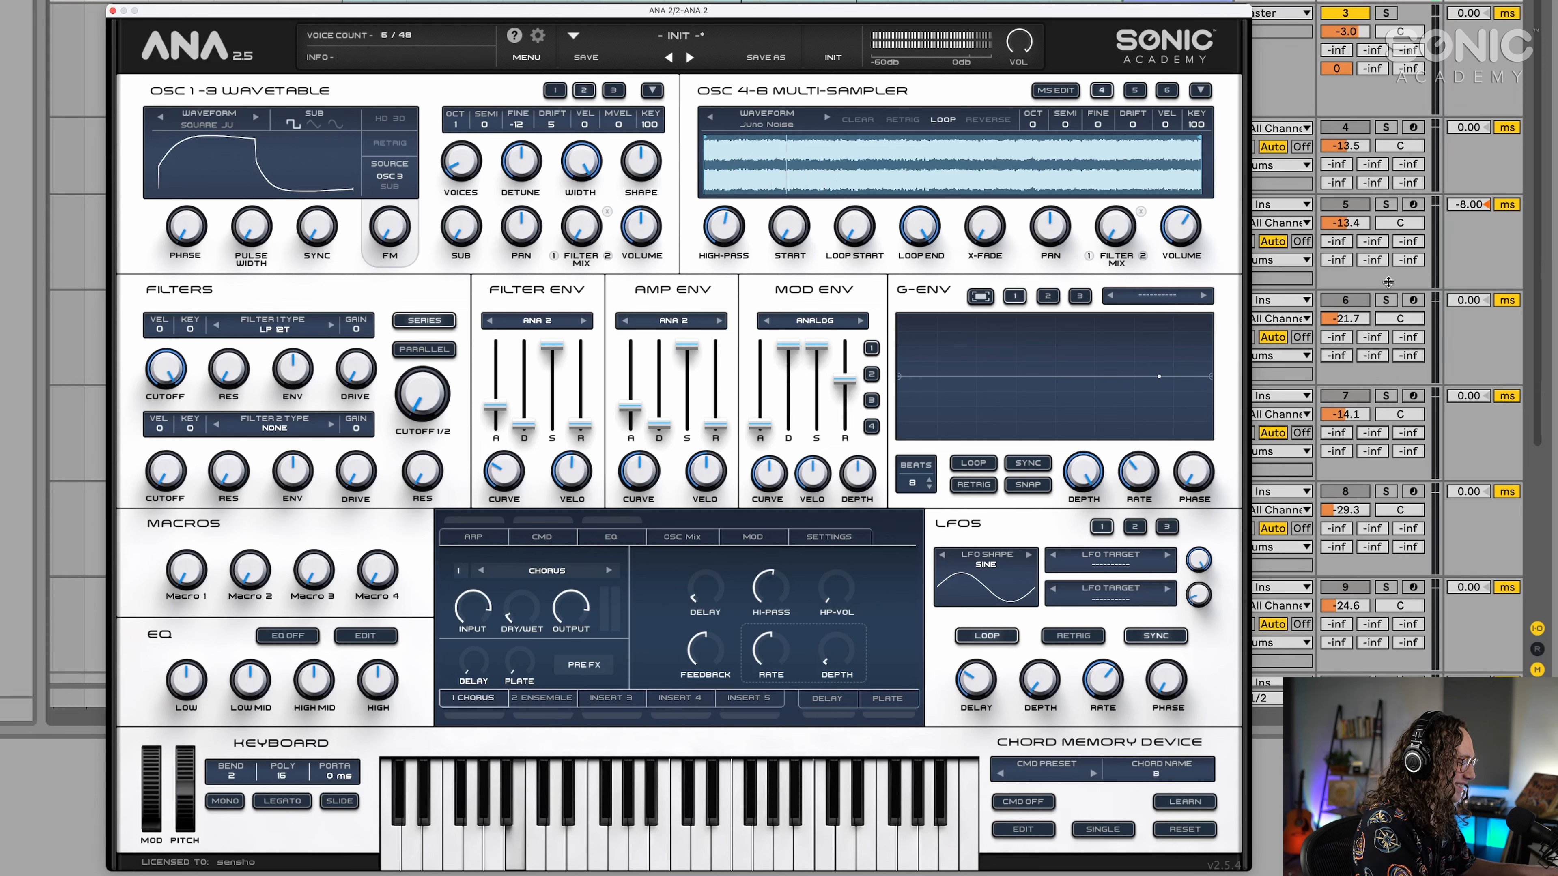
{"action": "scroll", "coordinate": [1191, 238], "scroll_direction": "down", "scroll_amount": 1}
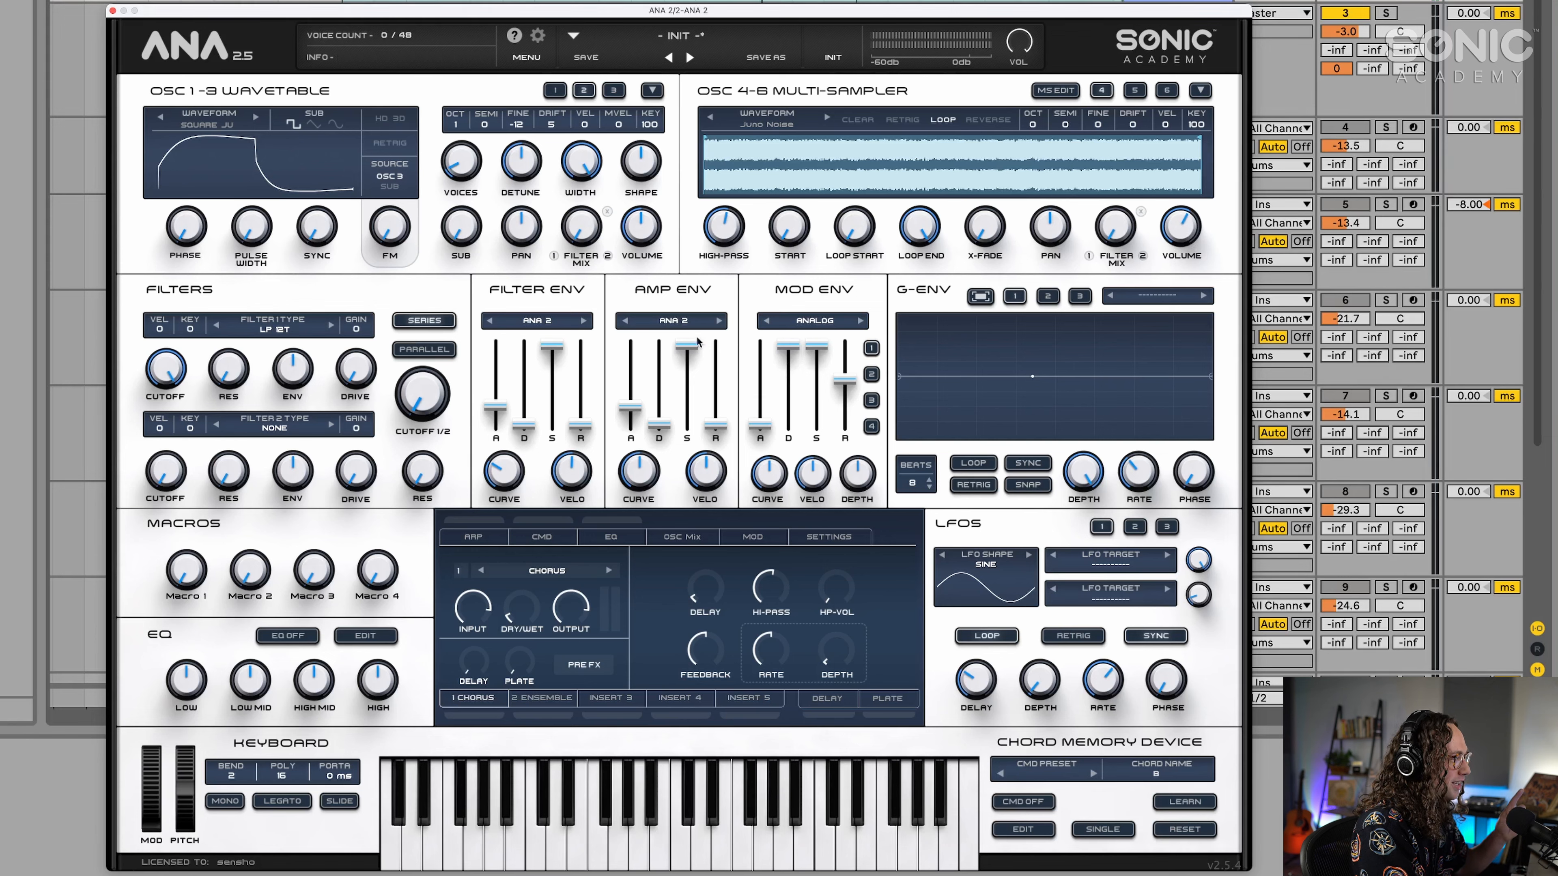
{"action": "scroll", "coordinate": [730, 238], "scroll_direction": "down", "scroll_amount": 2}
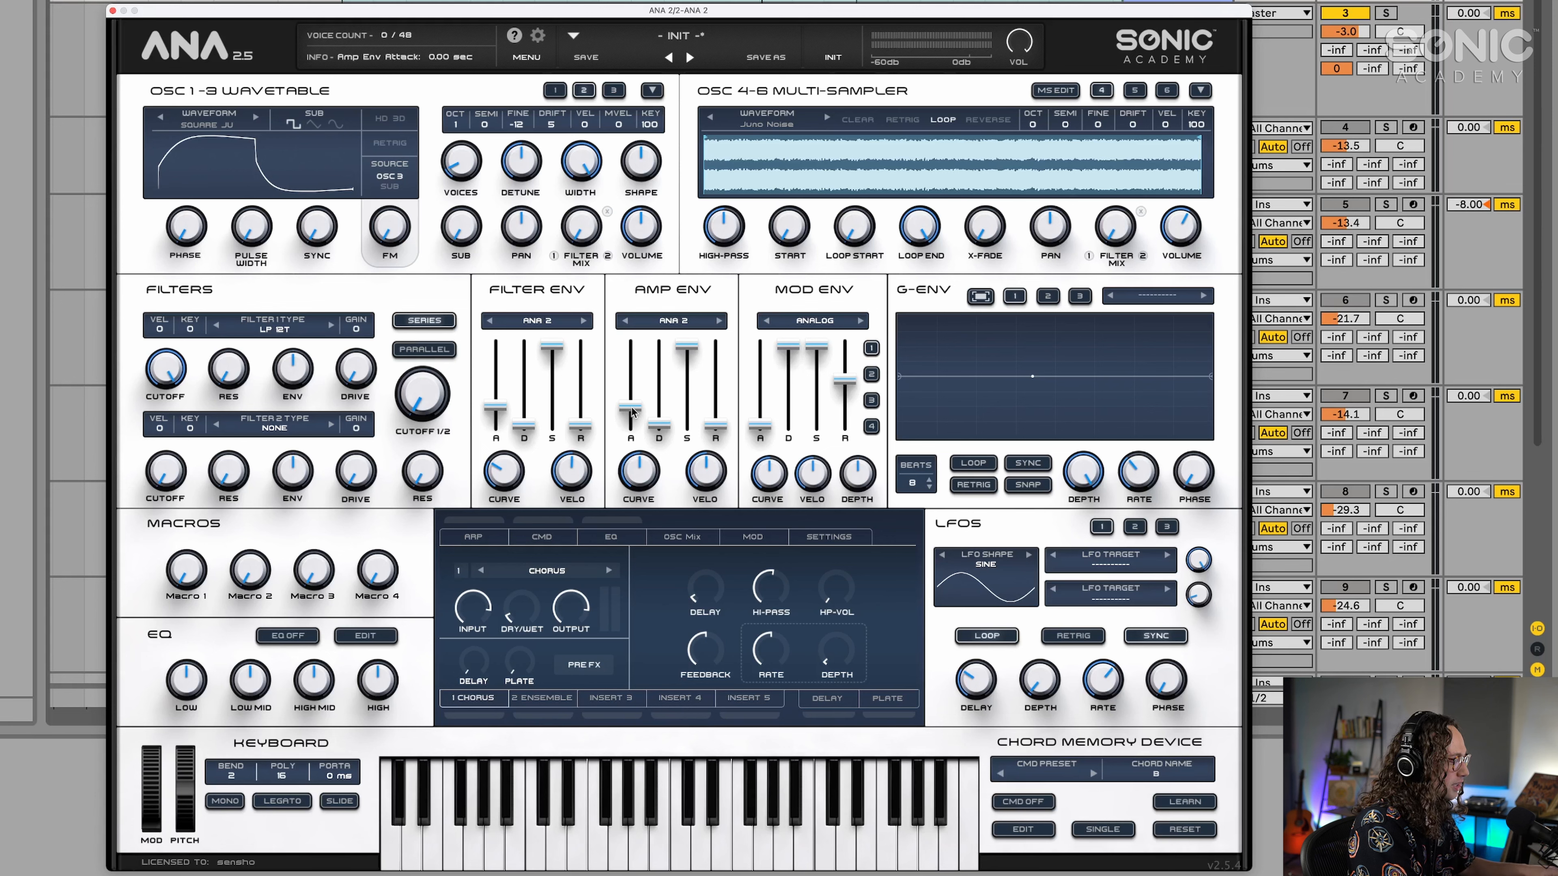
Shape the amp envelope with a slightly longer attack, a much longer decay and a reduced sustain level.
{"action": "left_click_drag", "start_coordinate": [632, 408], "coordinate": [630, 399]}
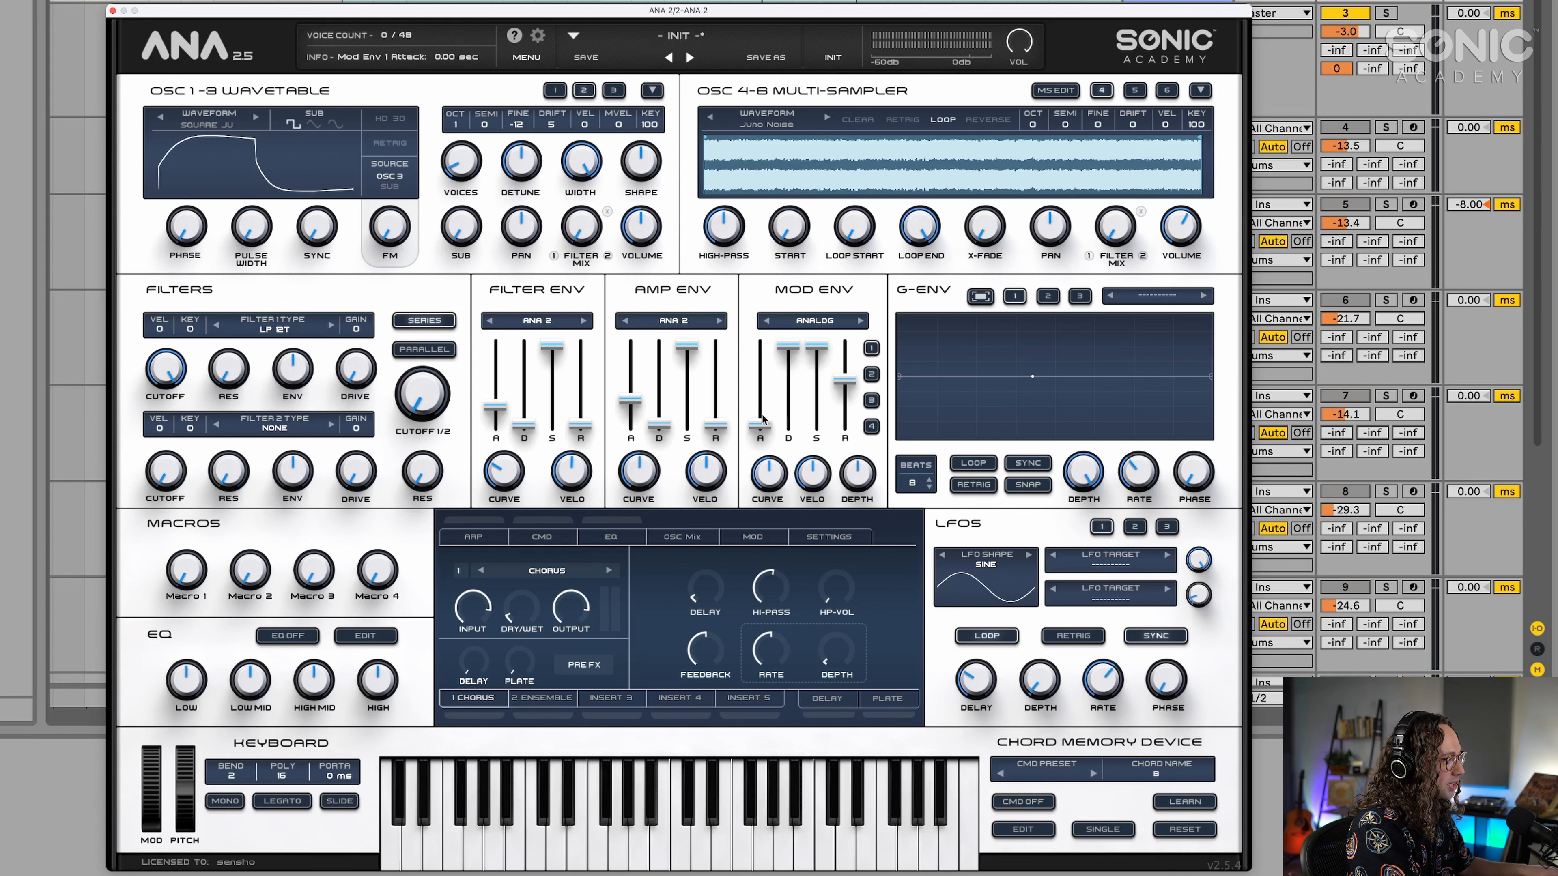
{"action": "left_click", "coordinate": [672, 422]}
{"action": "mouse_move", "coordinate": [659, 424]}
{"action": "left_mouse_down"}
{"action": "mouse_move", "coordinate": [658, 361]}
{"action": "mouse_move", "coordinate": [678, 383]}
{"action": "mouse_move", "coordinate": [678, 428]}
{"action": "left_mouse_up"}
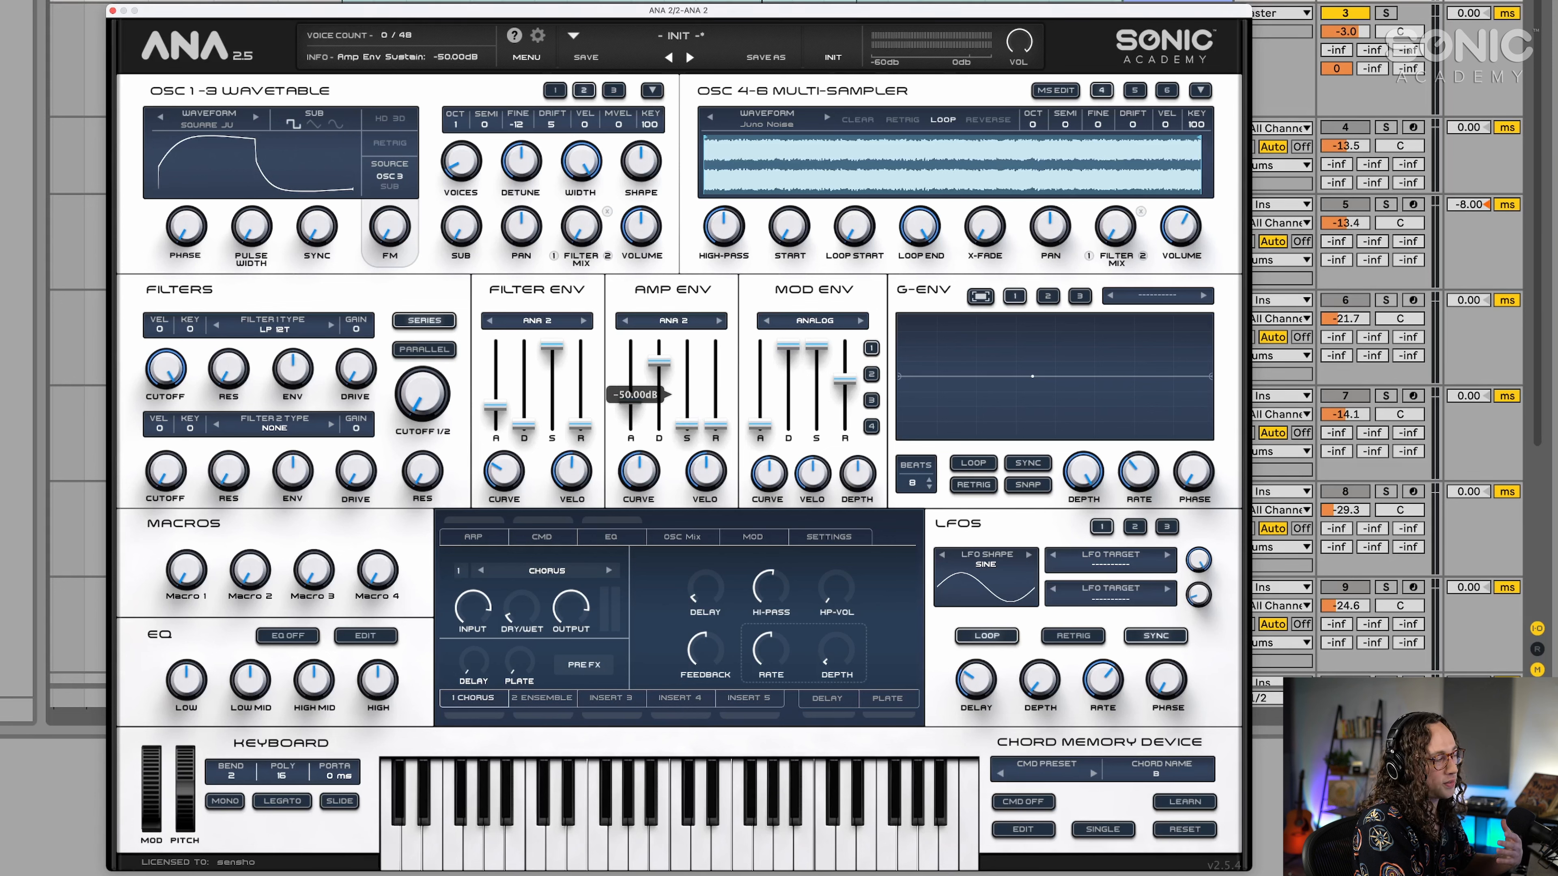
{"action": "left_click_drag", "start_coordinate": [686, 425], "coordinate": [687, 395]}
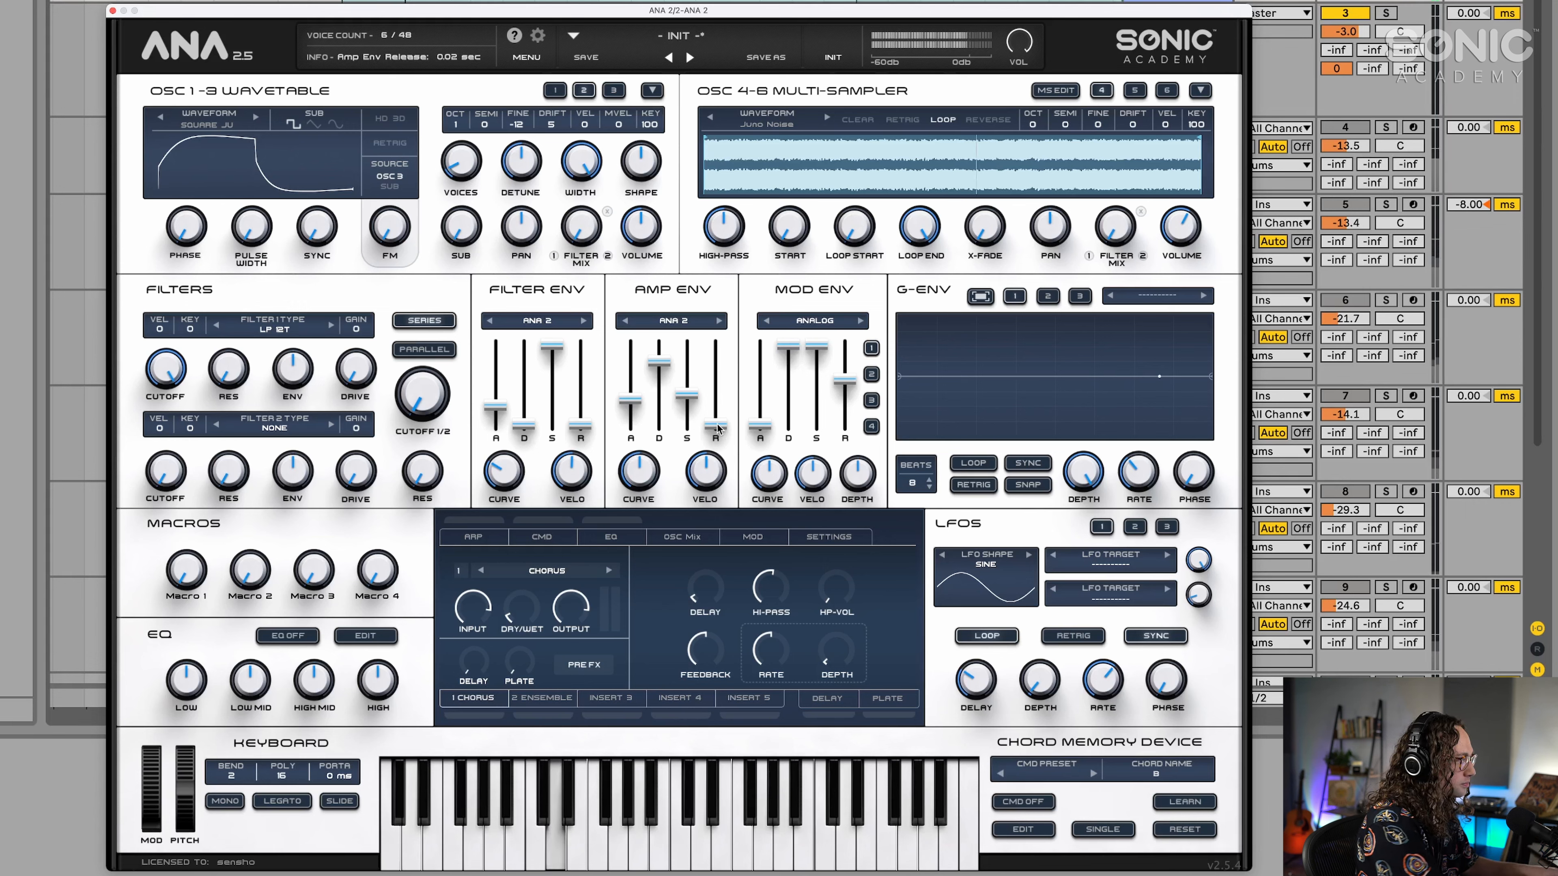
Lengthen the amp envelope's release and audition the chords.
{"action": "mouse_move", "coordinate": [687, 395]}
{"action": "left_mouse_down"}
{"action": "mouse_move", "coordinate": [715, 417]}
{"action": "mouse_move", "coordinate": [715, 369]}
{"action": "mouse_move", "coordinate": [696, 392]}
{"action": "left_mouse_up"}
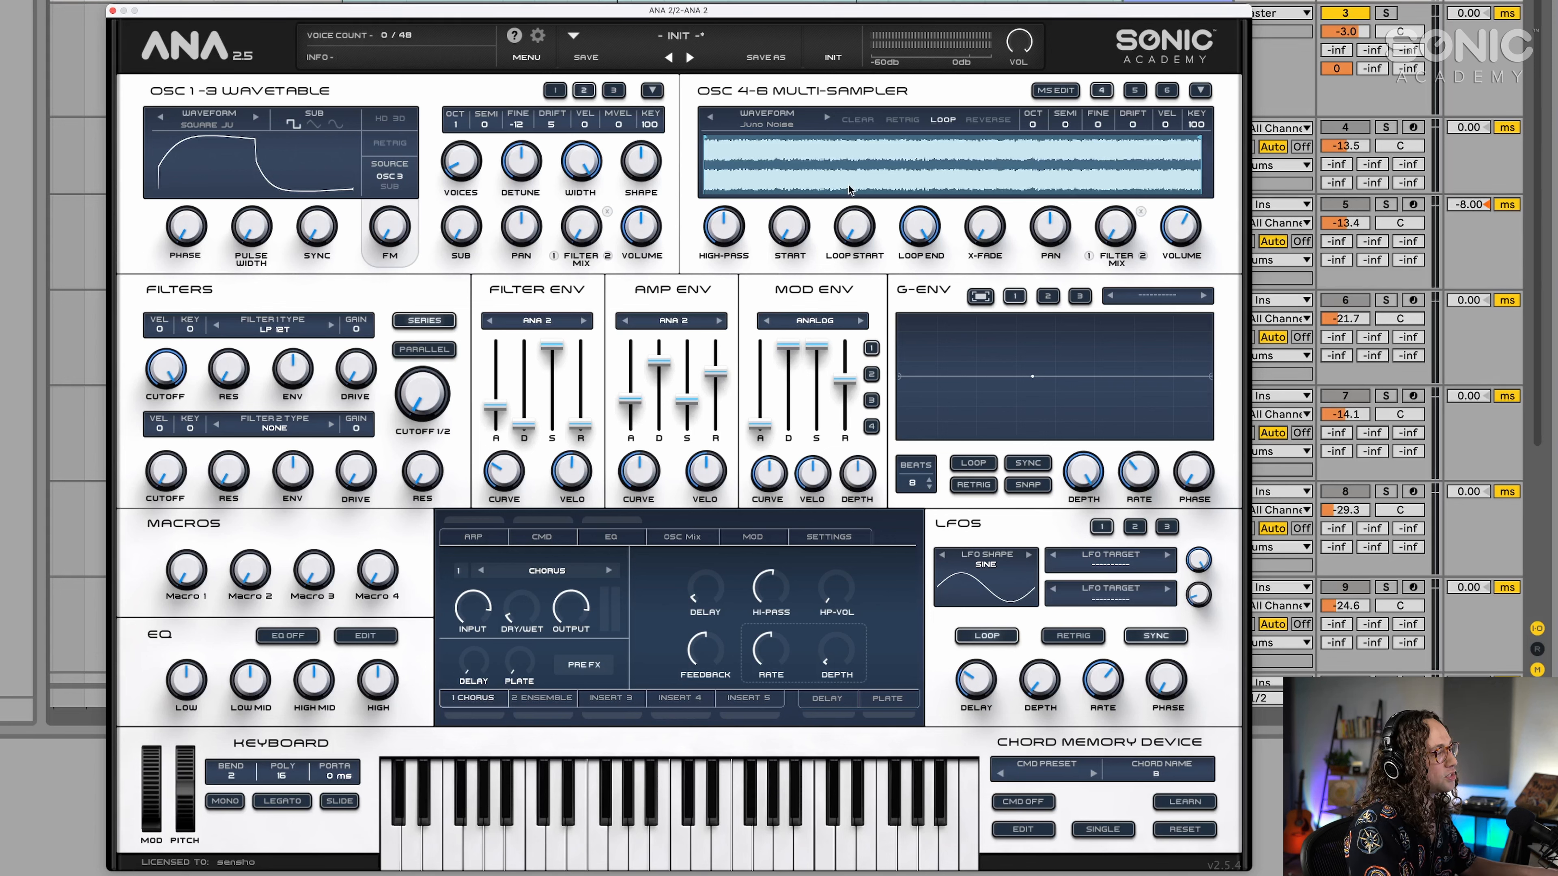
{"action": "key", "text": "space"}
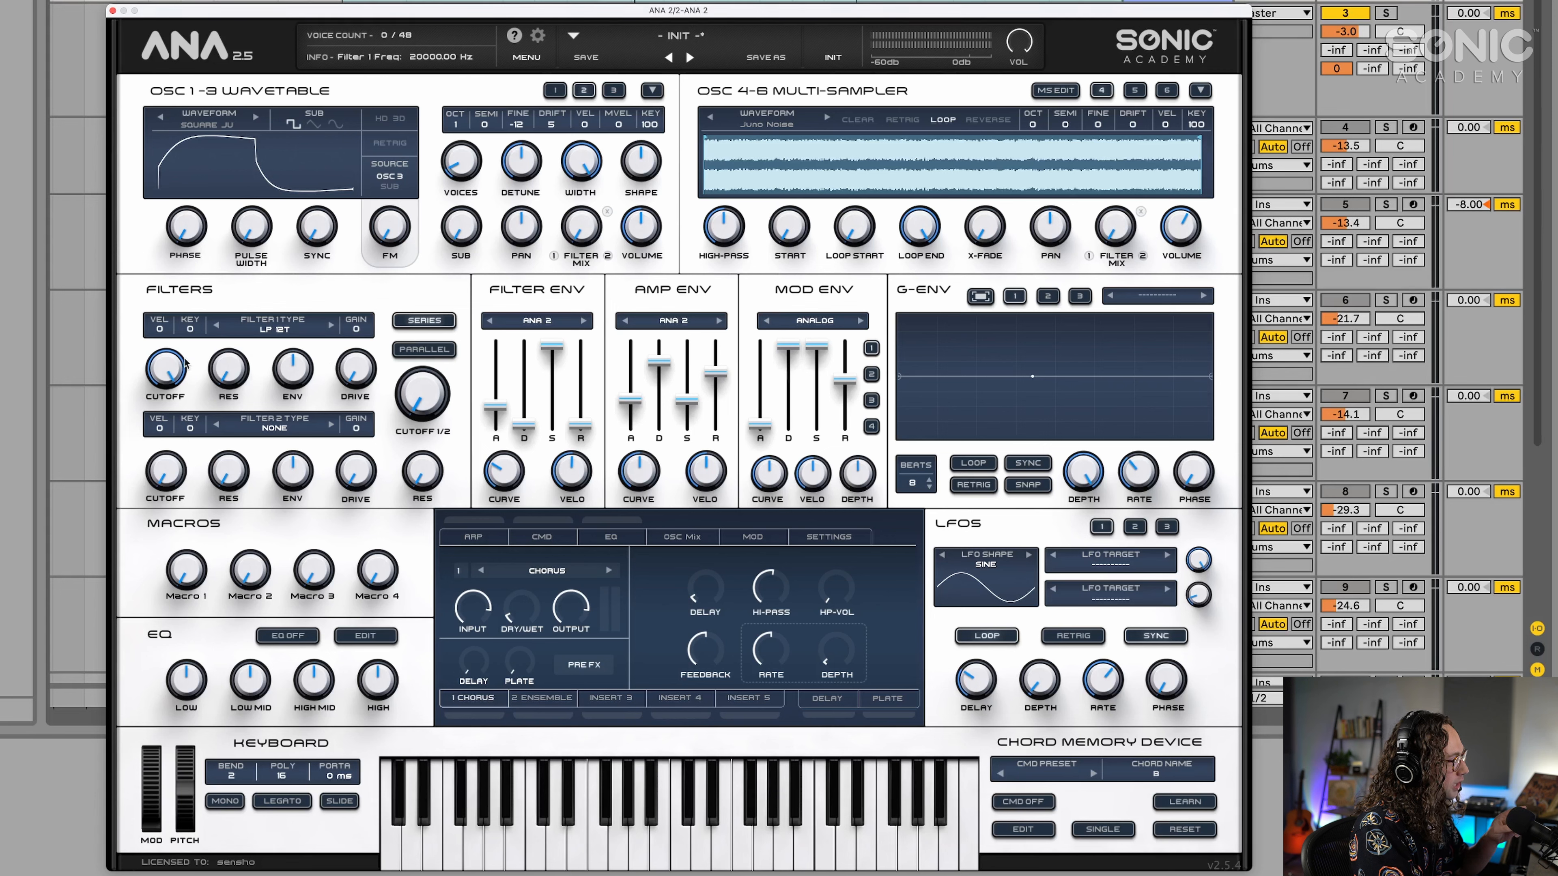
Lower filter 1's cutoff to about 691 Hz and add a small amount of resonance.
{"action": "left_click_drag", "start_coordinate": [177, 374], "coordinate": [167, 407]}
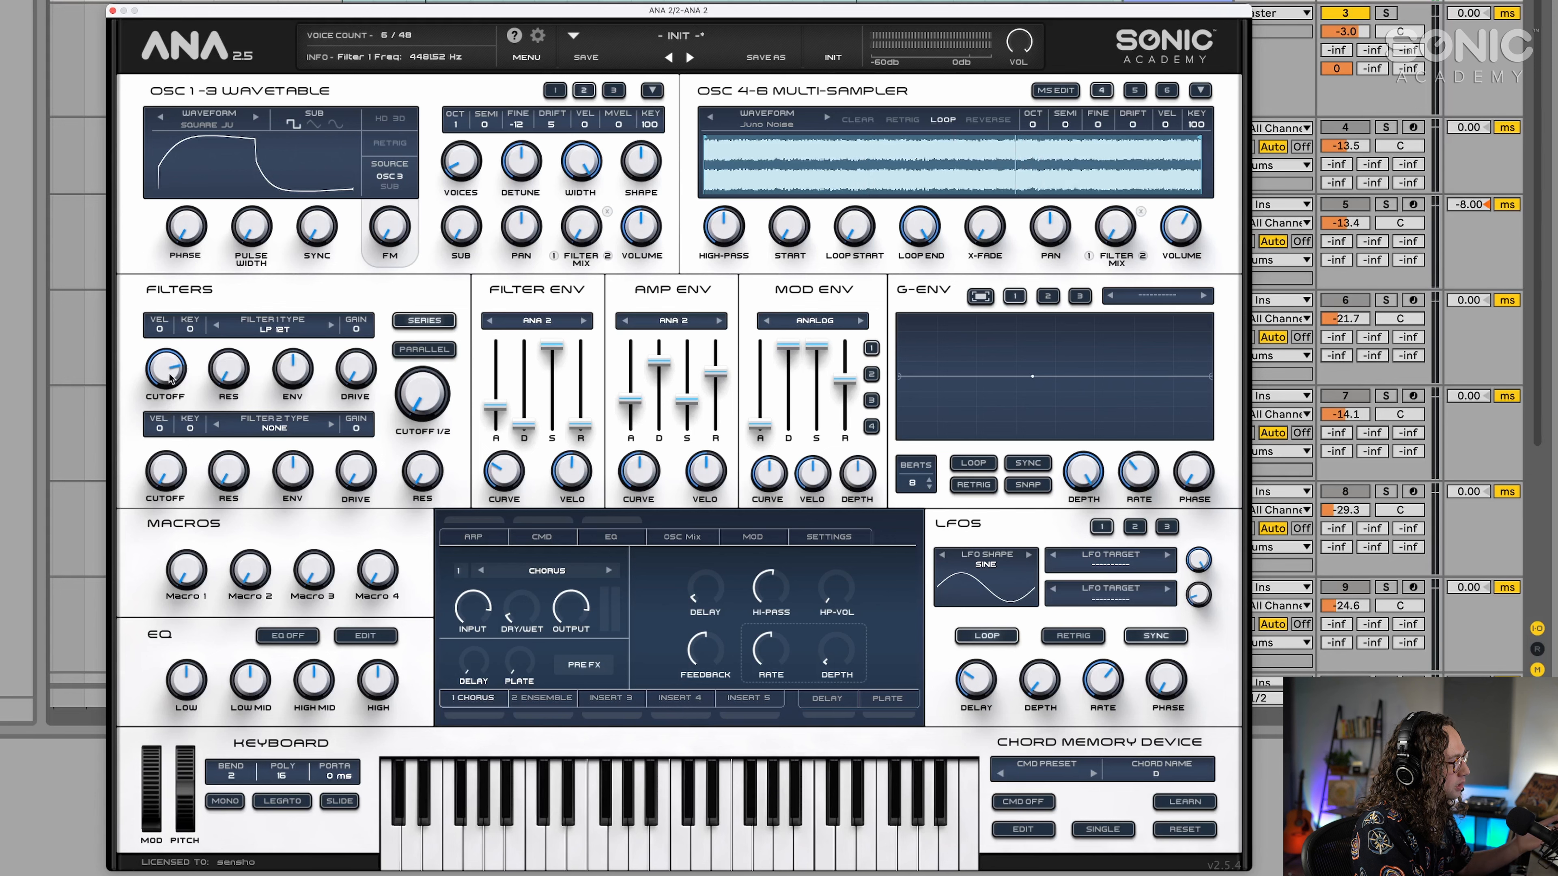
{"action": "mouse_move", "coordinate": [171, 376]}
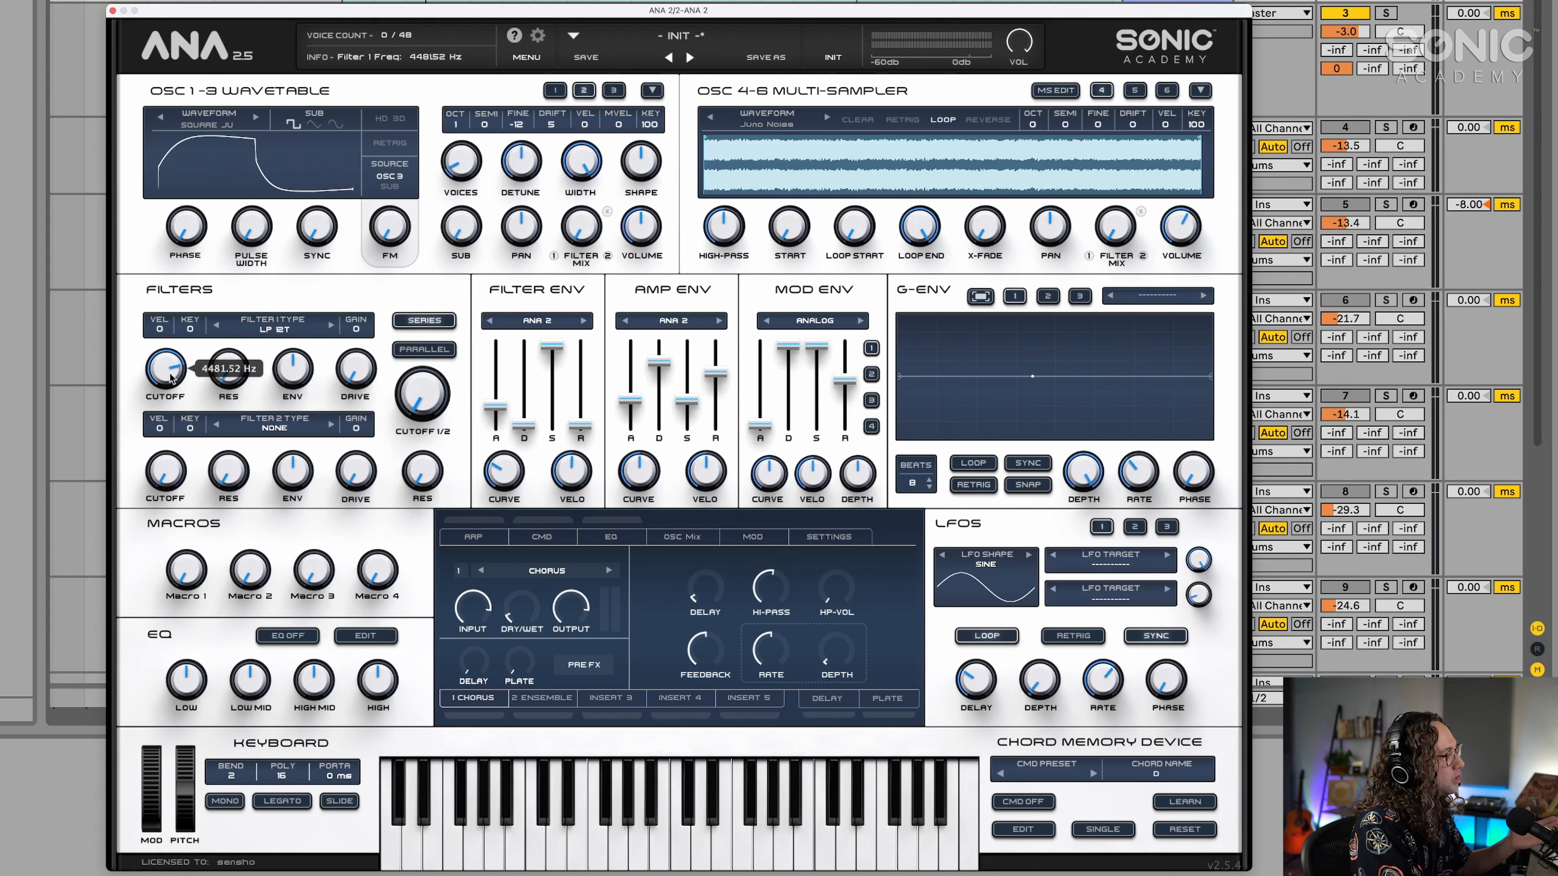
{"action": "mouse_move", "coordinate": [552, 346]}
{"action": "left_mouse_down"}
{"action": "mouse_move", "coordinate": [554, 438]}
{"action": "mouse_move", "coordinate": [553, 346]}
{"action": "left_mouse_up"}
{"action": "left_click_drag", "start_coordinate": [172, 372], "coordinate": [169, 412]}
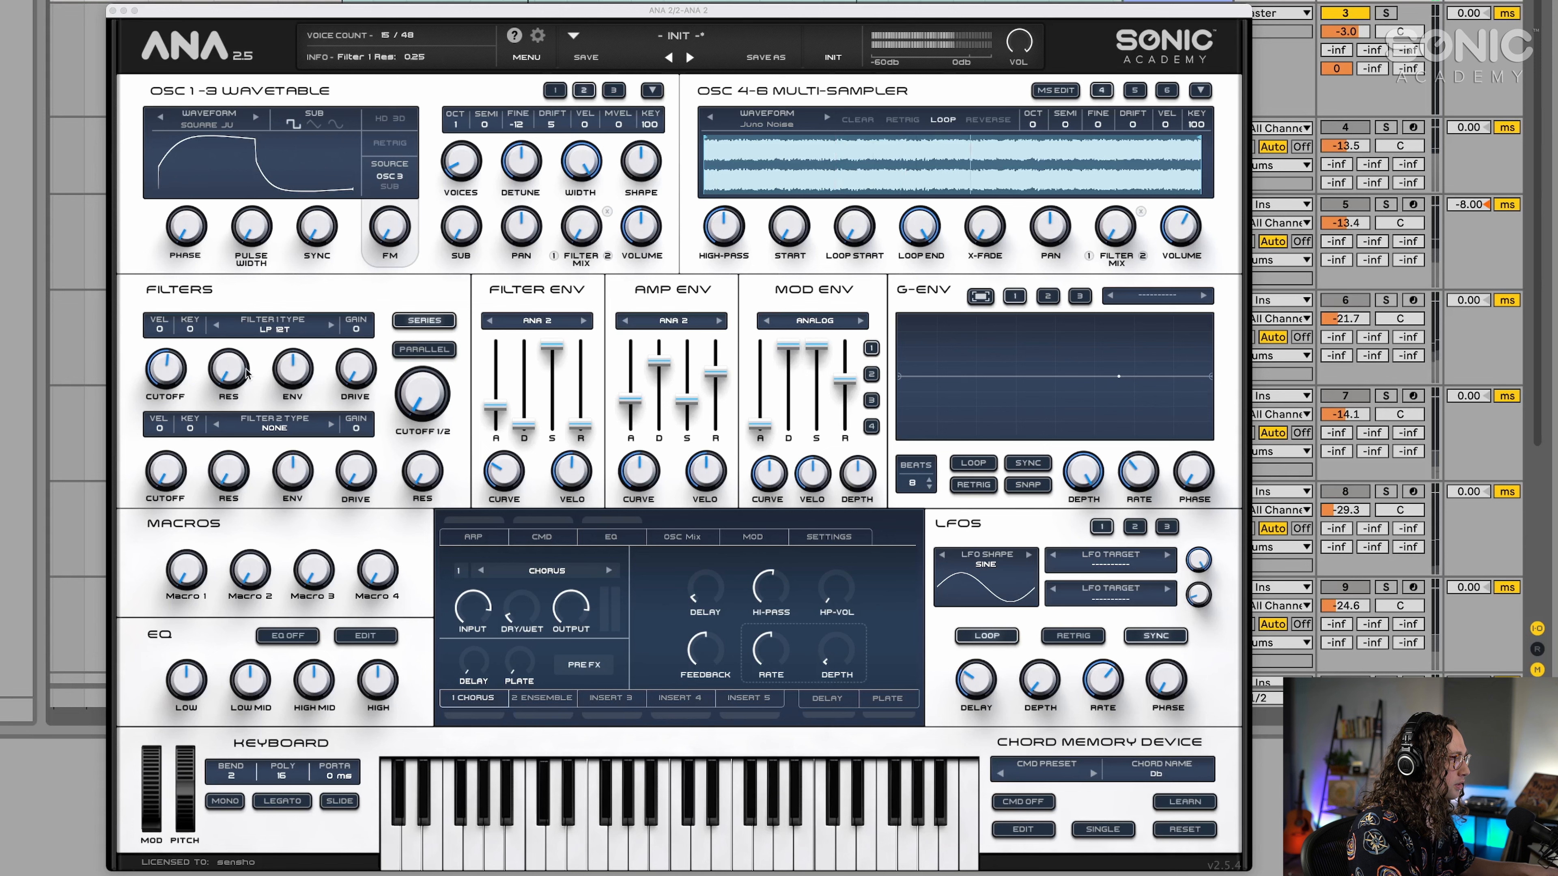
{"action": "left_click", "coordinate": [172, 383]}
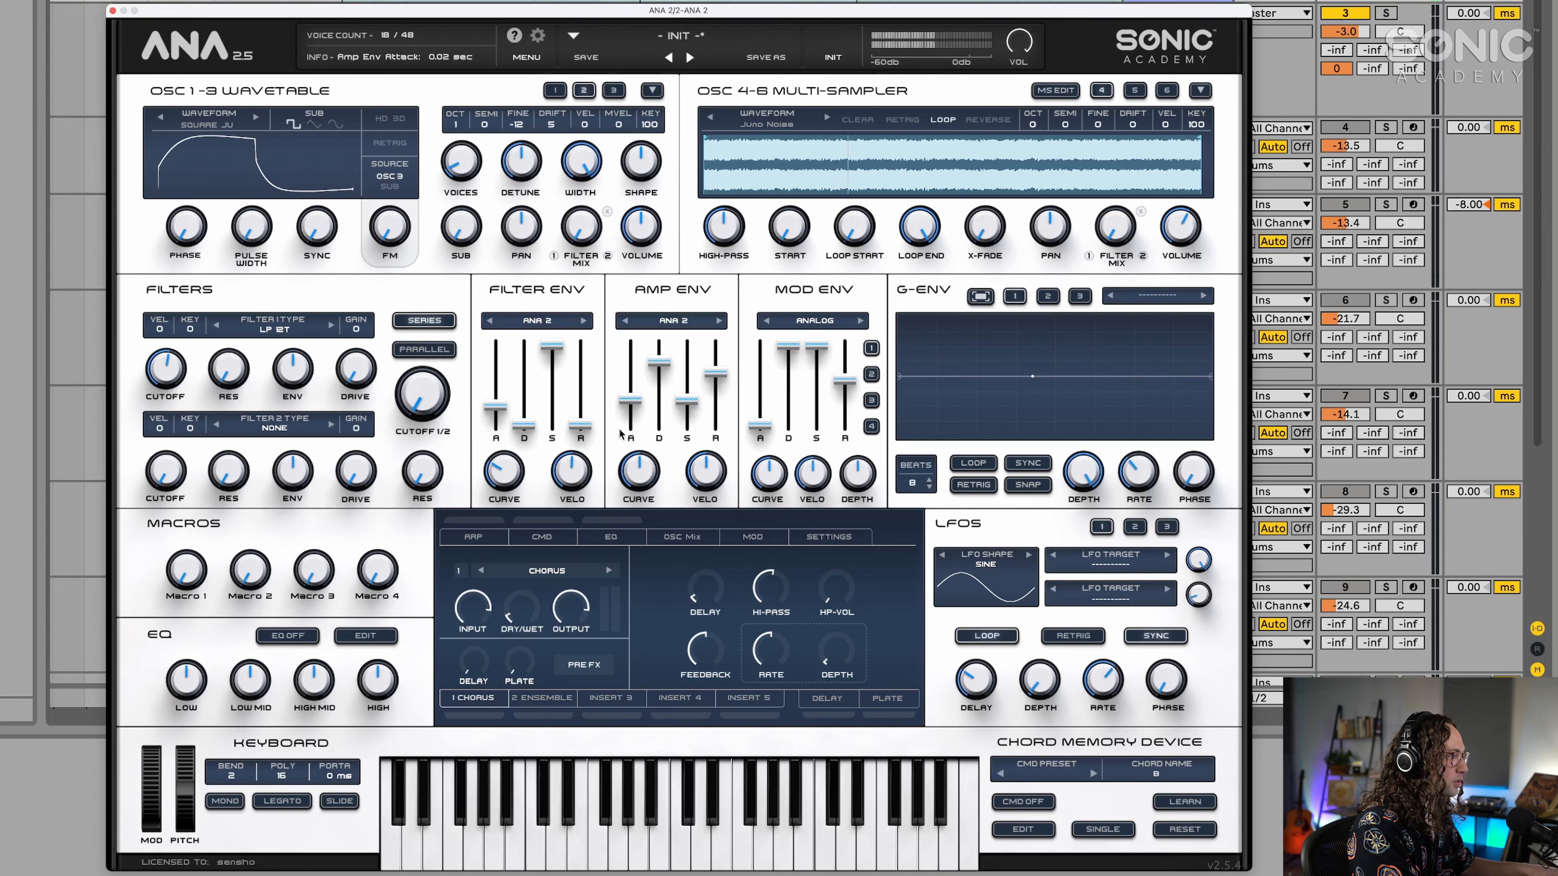
{"action": "left_click_drag", "start_coordinate": [237, 369], "coordinate": [238, 345]}
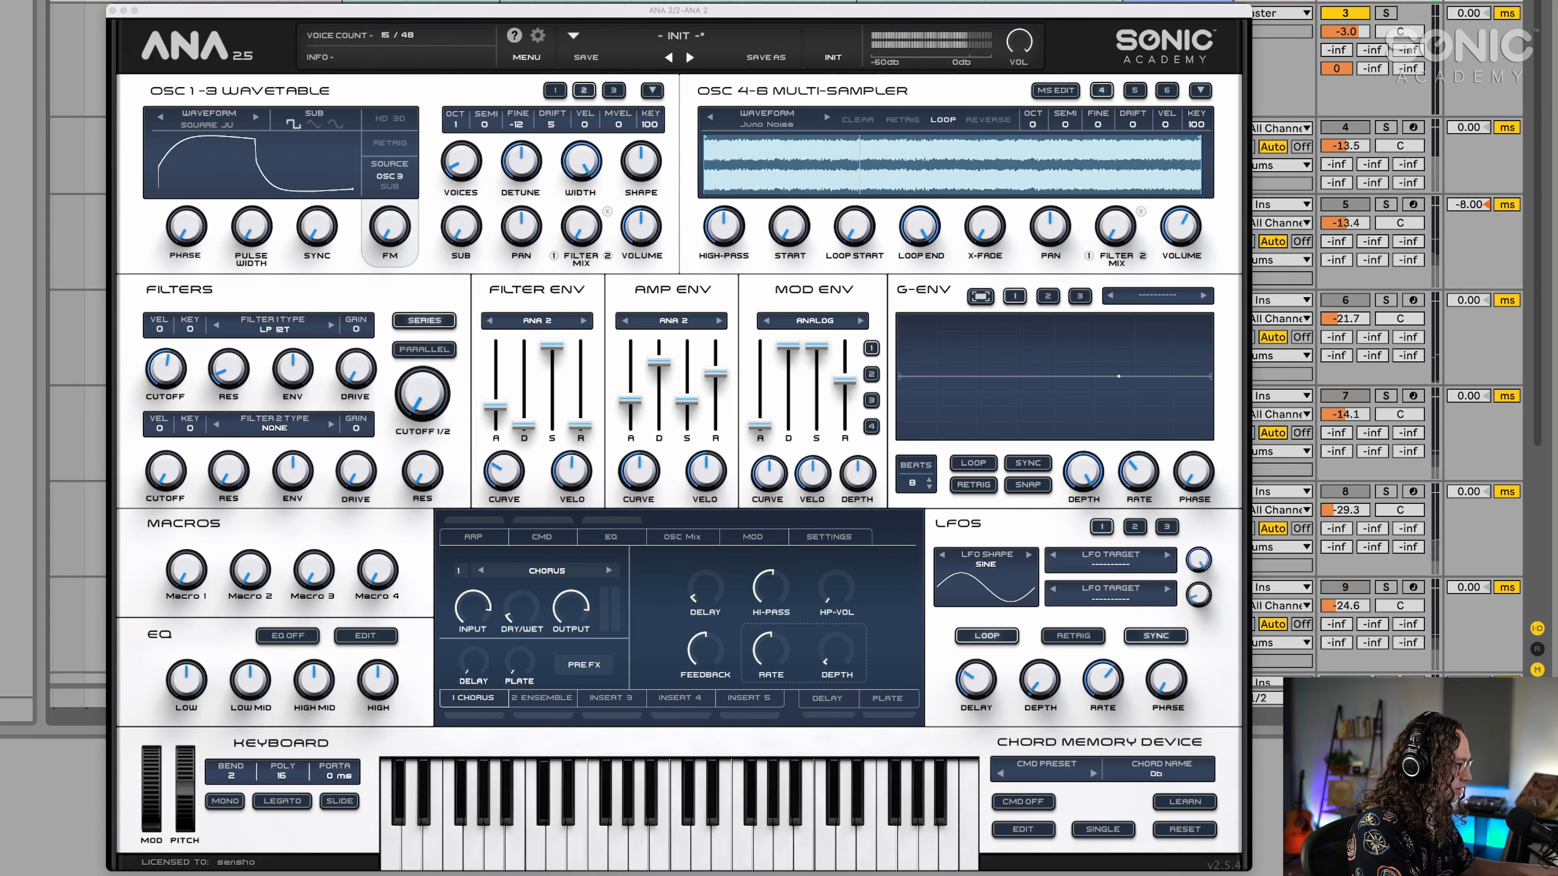
{"action": "left_click", "coordinate": [241, 382]}
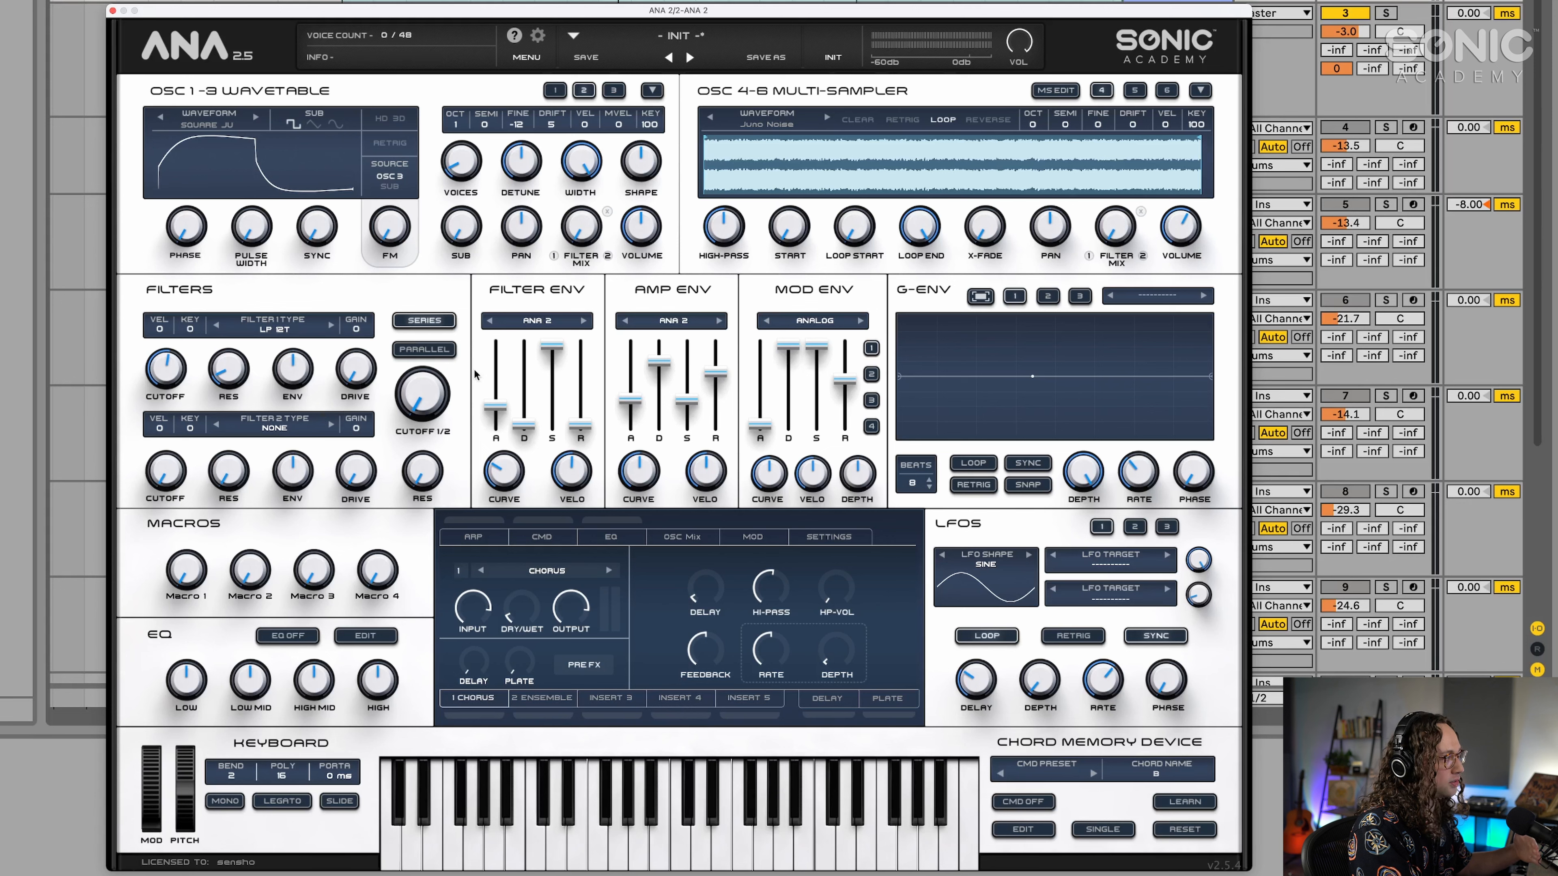
Raise filter 1's envelope amount slightly and shape the filter envelope with longer attack, decay and release and zero sustain.
{"action": "left_click_drag", "start_coordinate": [306, 370], "coordinate": [312, 366]}
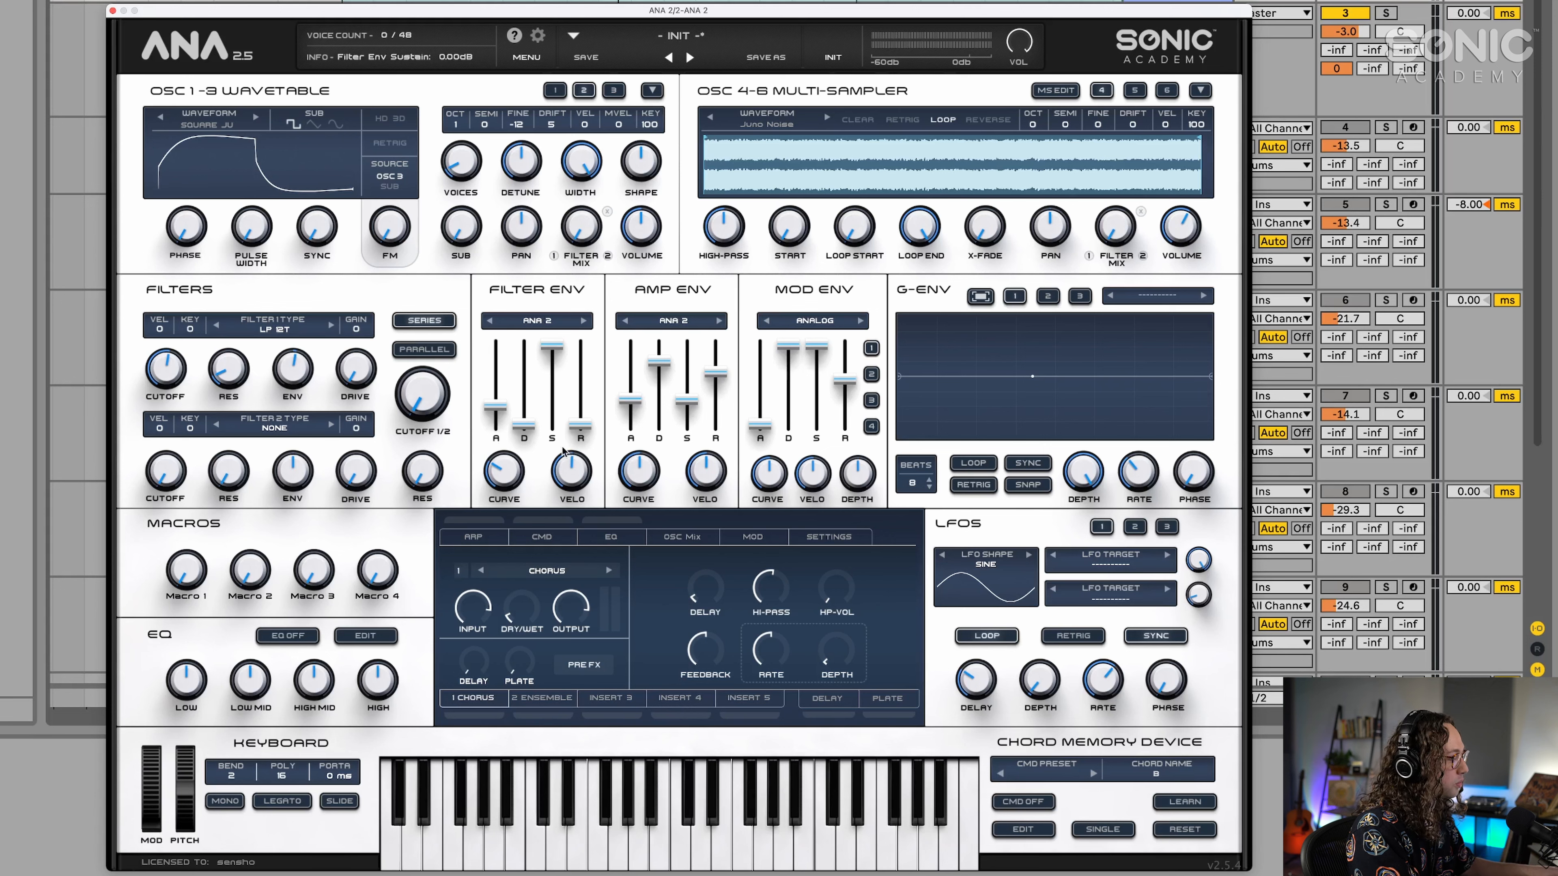
{"action": "left_click_drag", "start_coordinate": [494, 405], "coordinate": [495, 393]}
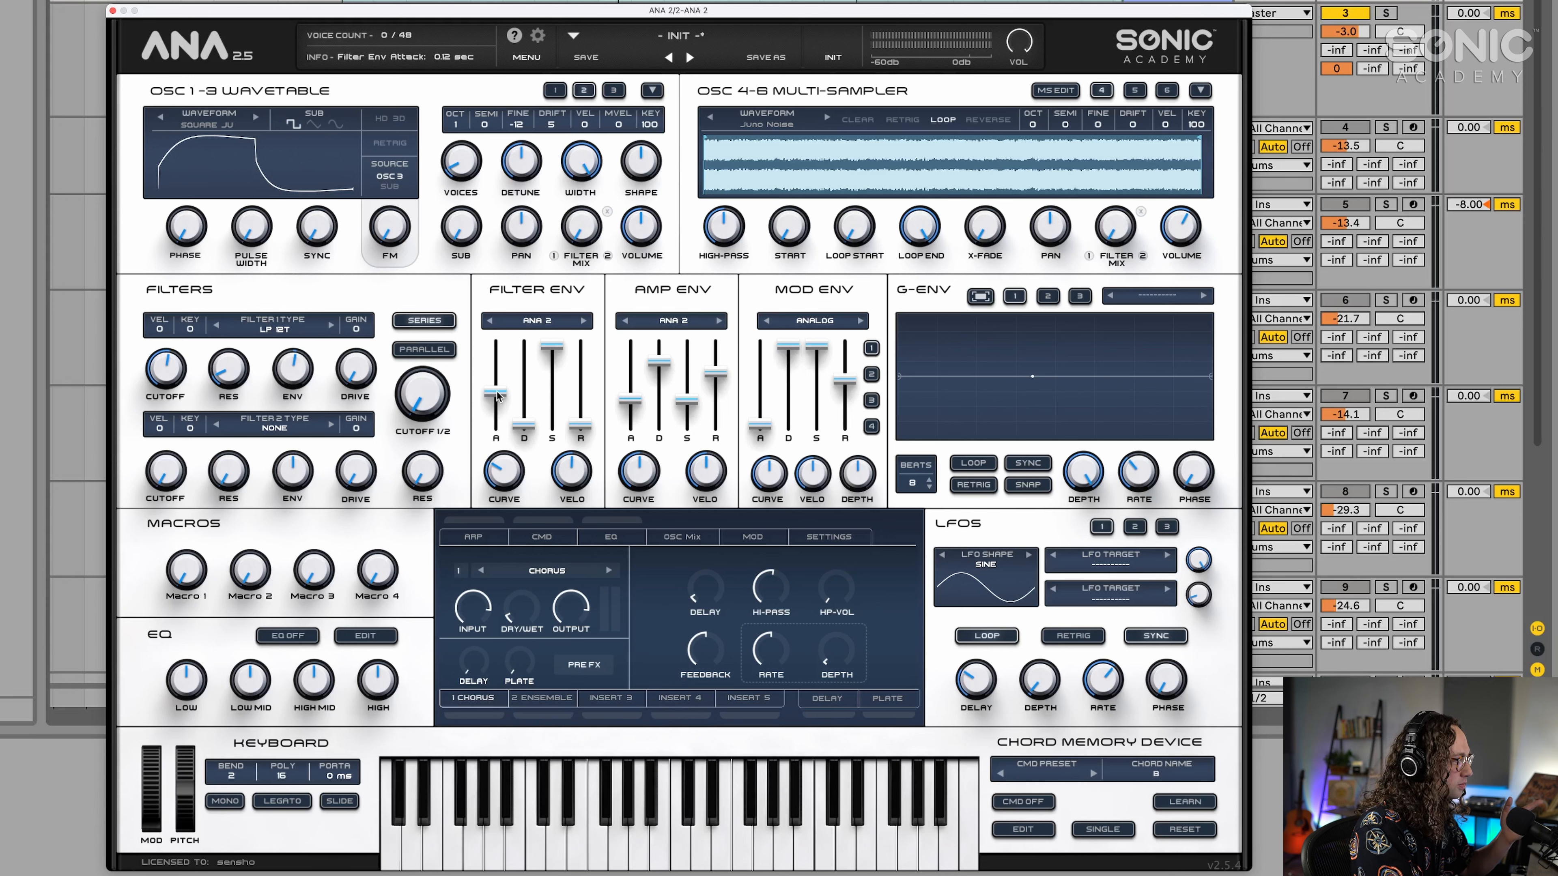
{"action": "mouse_move", "coordinate": [529, 427]}
{"action": "left_mouse_down"}
{"action": "mouse_move", "coordinate": [528, 385]}
{"action": "mouse_move", "coordinate": [550, 426]}
{"action": "left_mouse_up"}
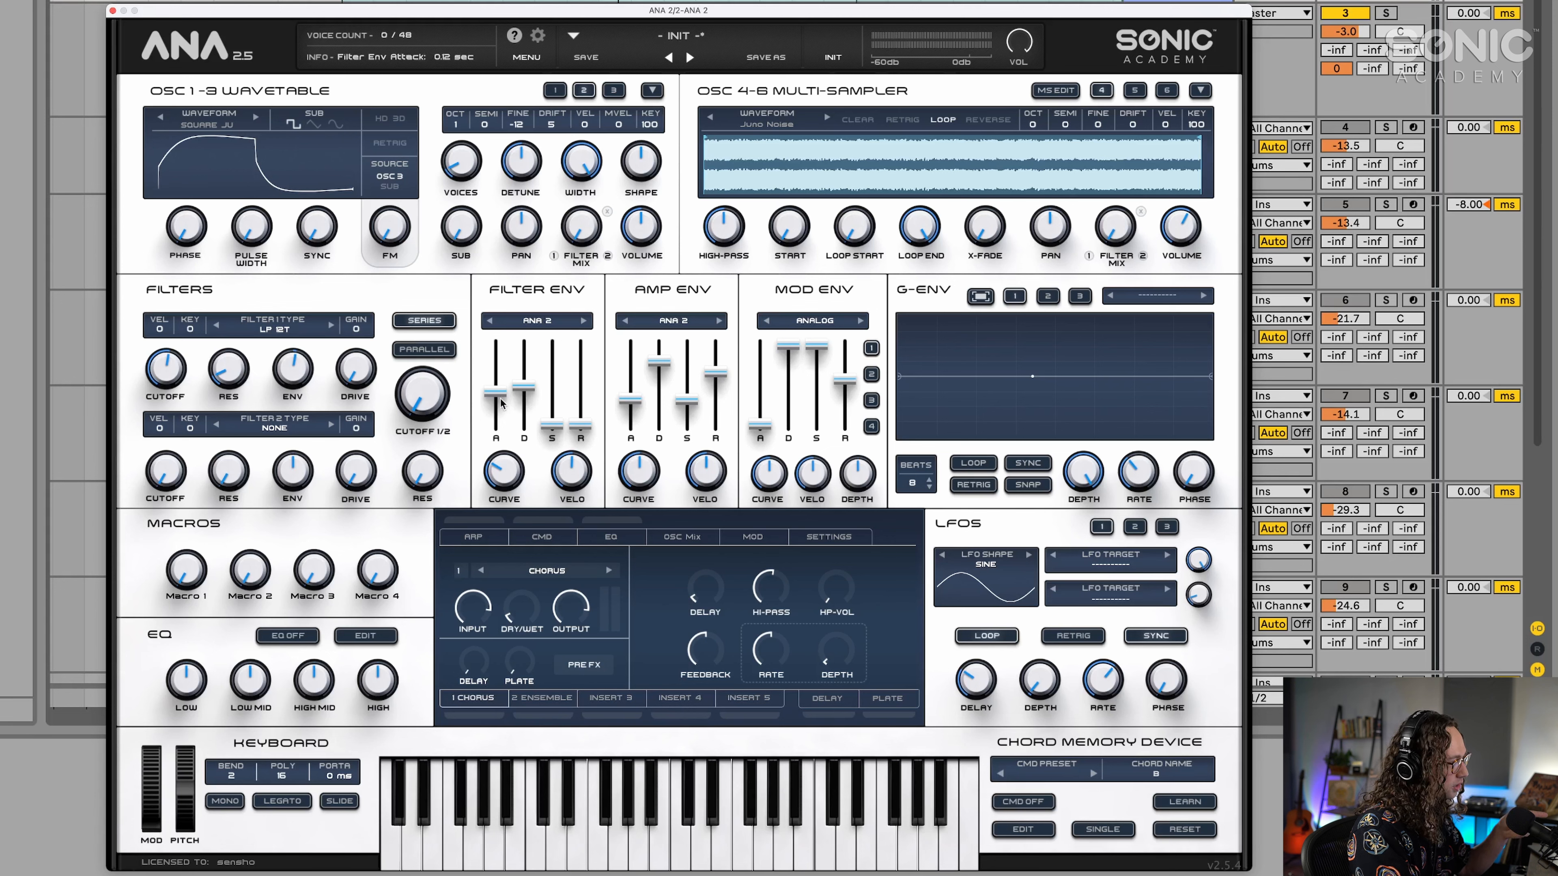
{"action": "left_click_drag", "start_coordinate": [580, 425], "coordinate": [580, 371]}
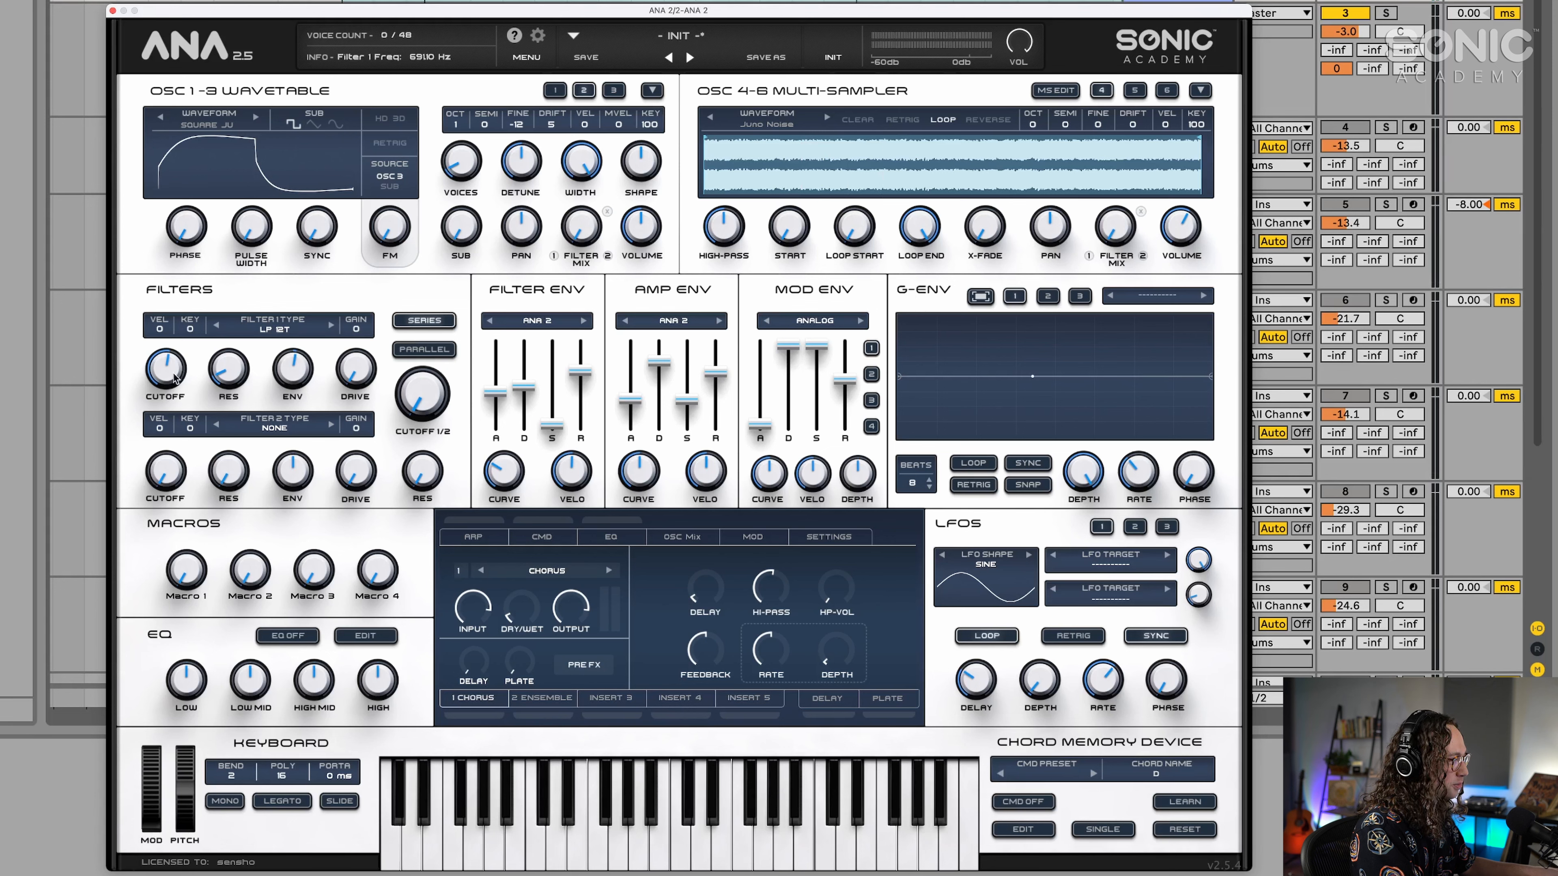
Bring filter 1's cutoff down further to about 393 Hz.
{"action": "left_click_drag", "start_coordinate": [172, 373], "coordinate": [173, 381]}
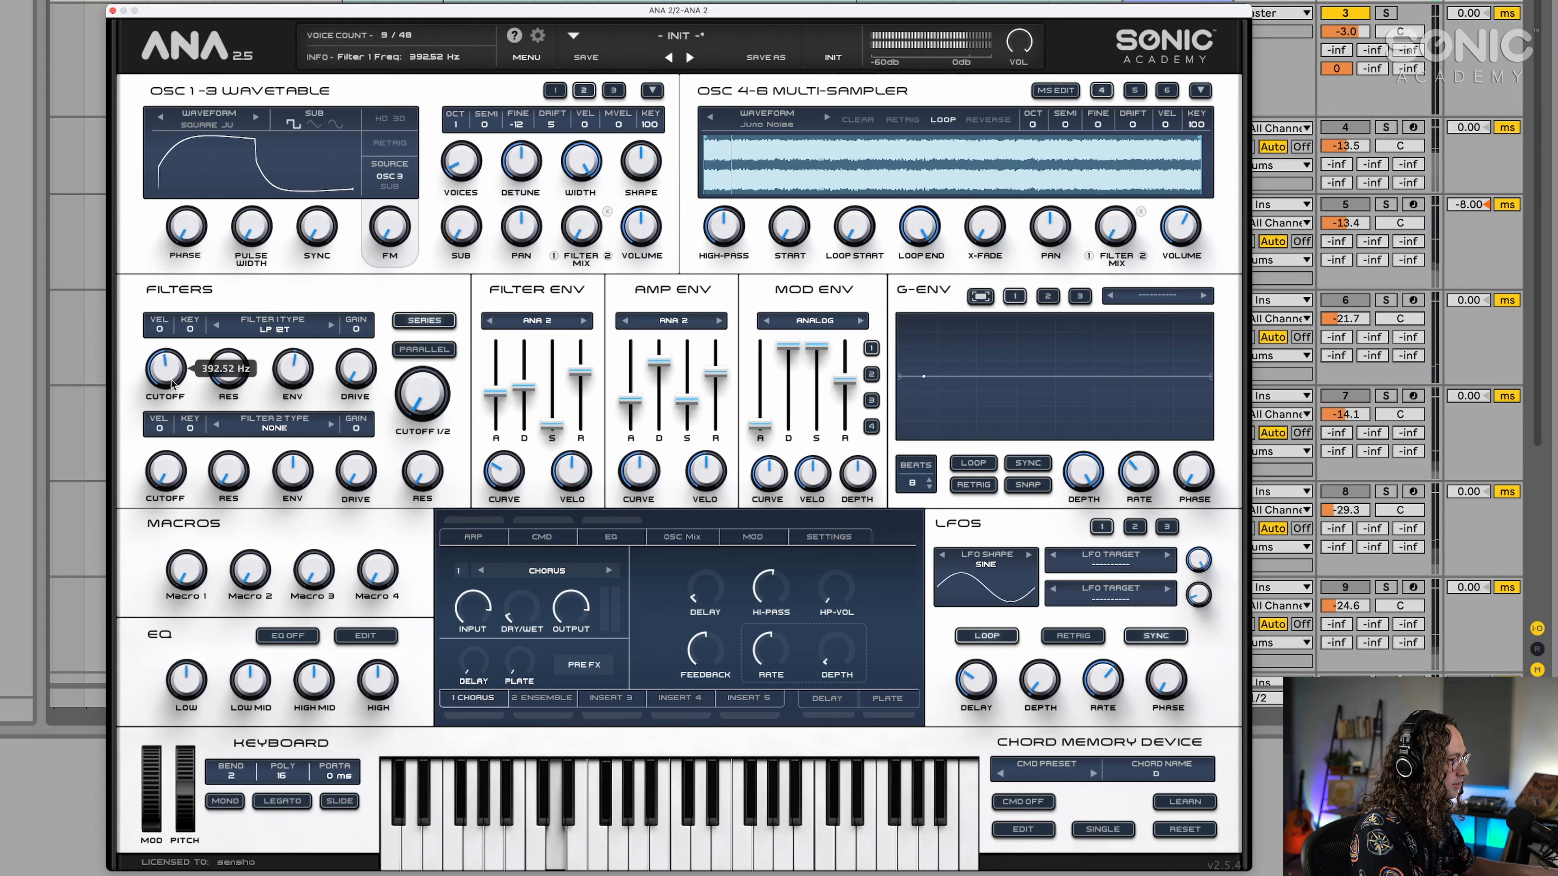
{"action": "left_click_drag", "start_coordinate": [172, 380], "coordinate": [171, 380]}
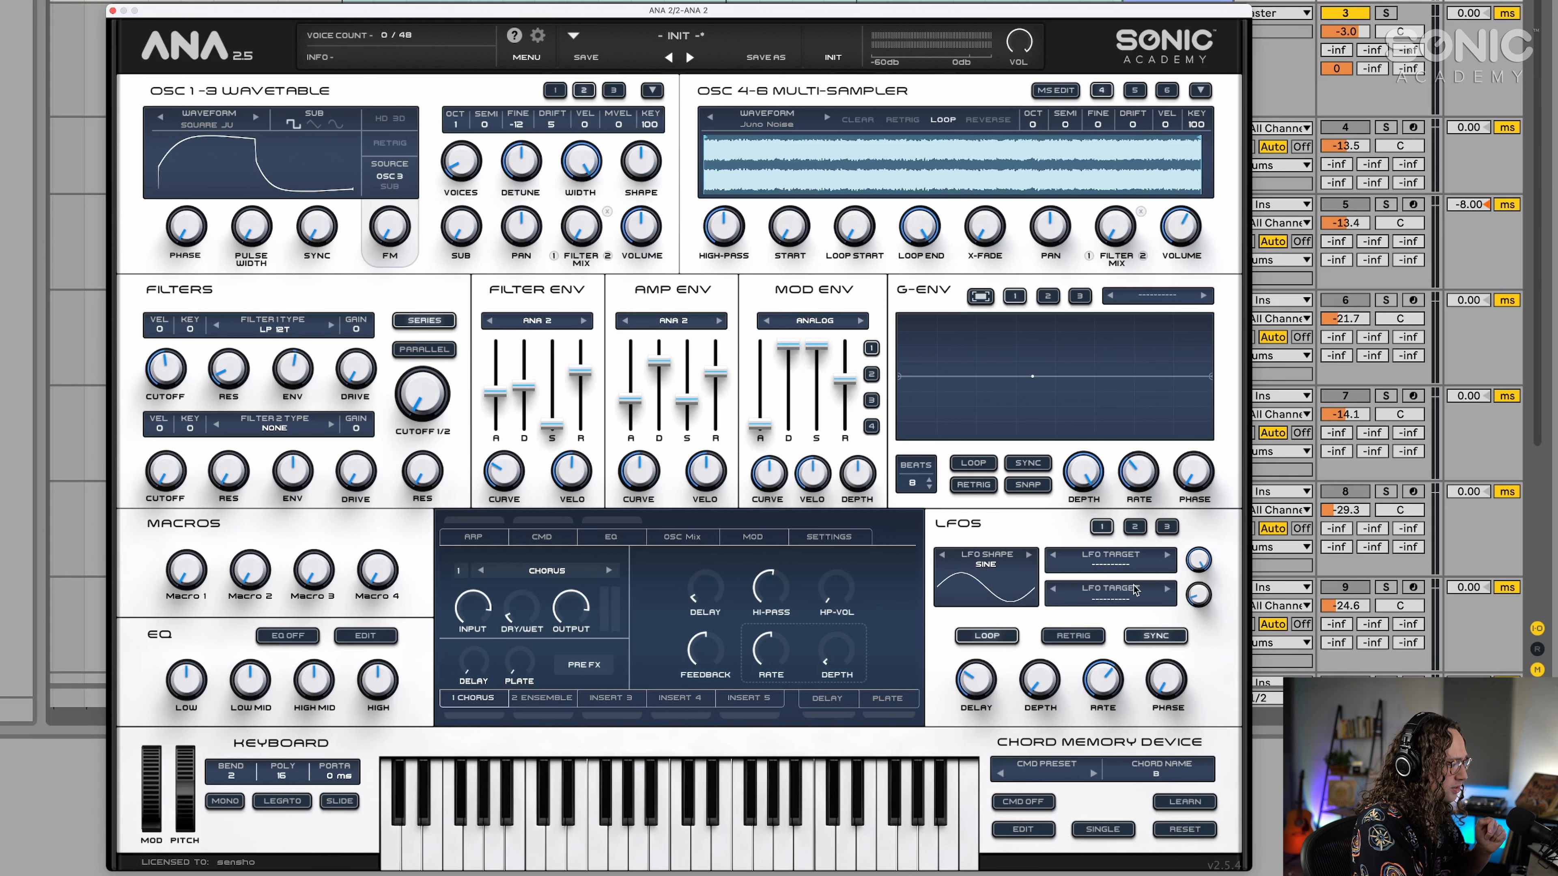
Assign the first LFO target to Pitch Fine All with no delay, a very small depth and a slower rate.
{"action": "left_click", "coordinate": [1112, 566]}
{"action": "left_click", "coordinate": [1142, 641]}
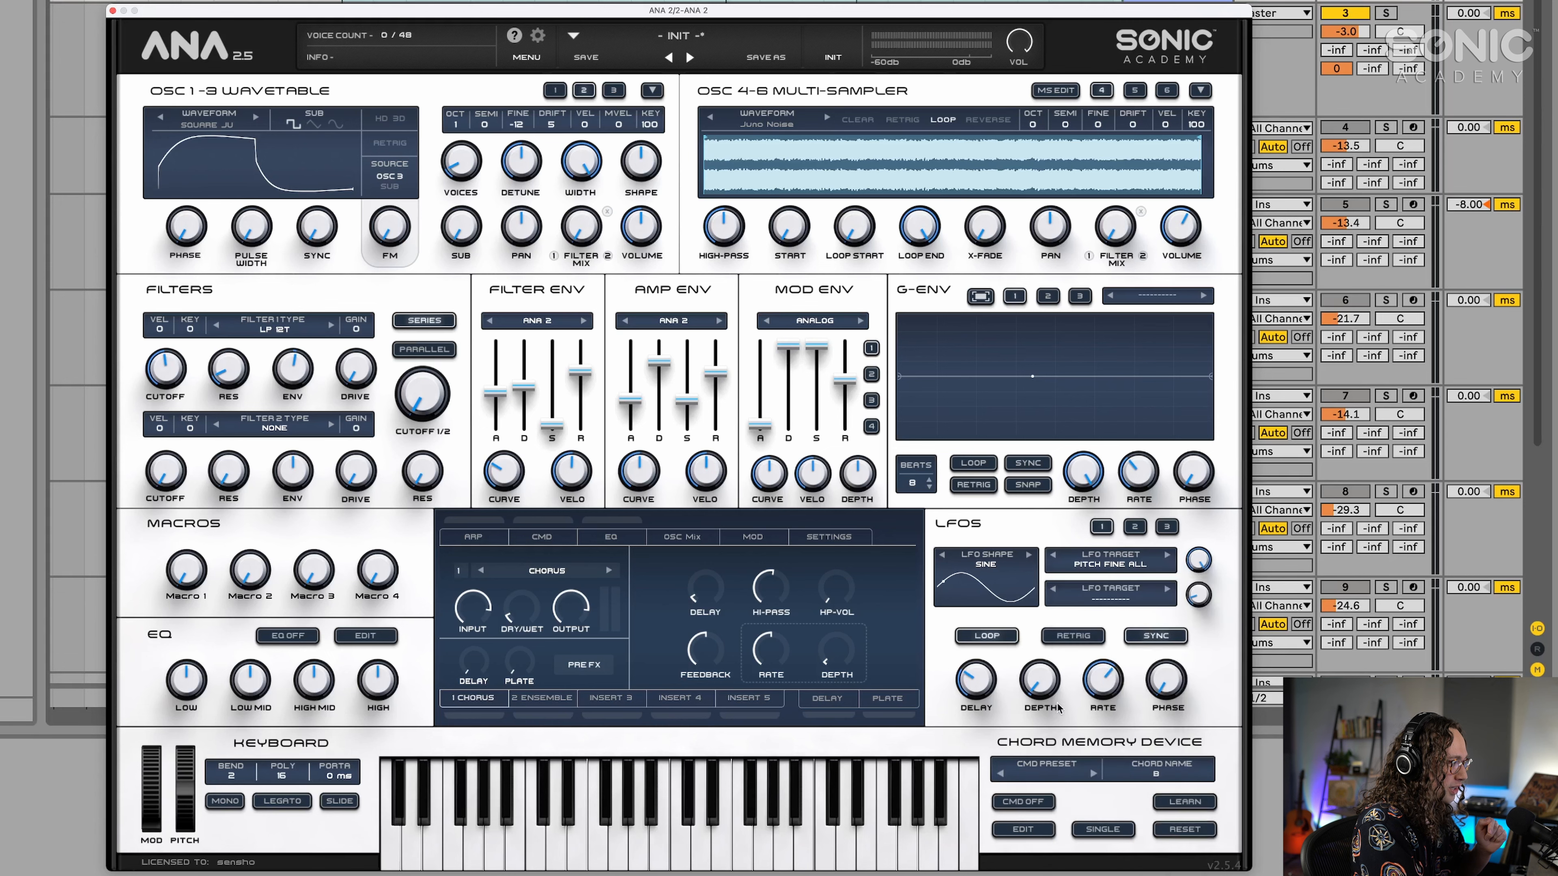
{"action": "left_click_drag", "start_coordinate": [952, 675], "coordinate": [954, 790]}
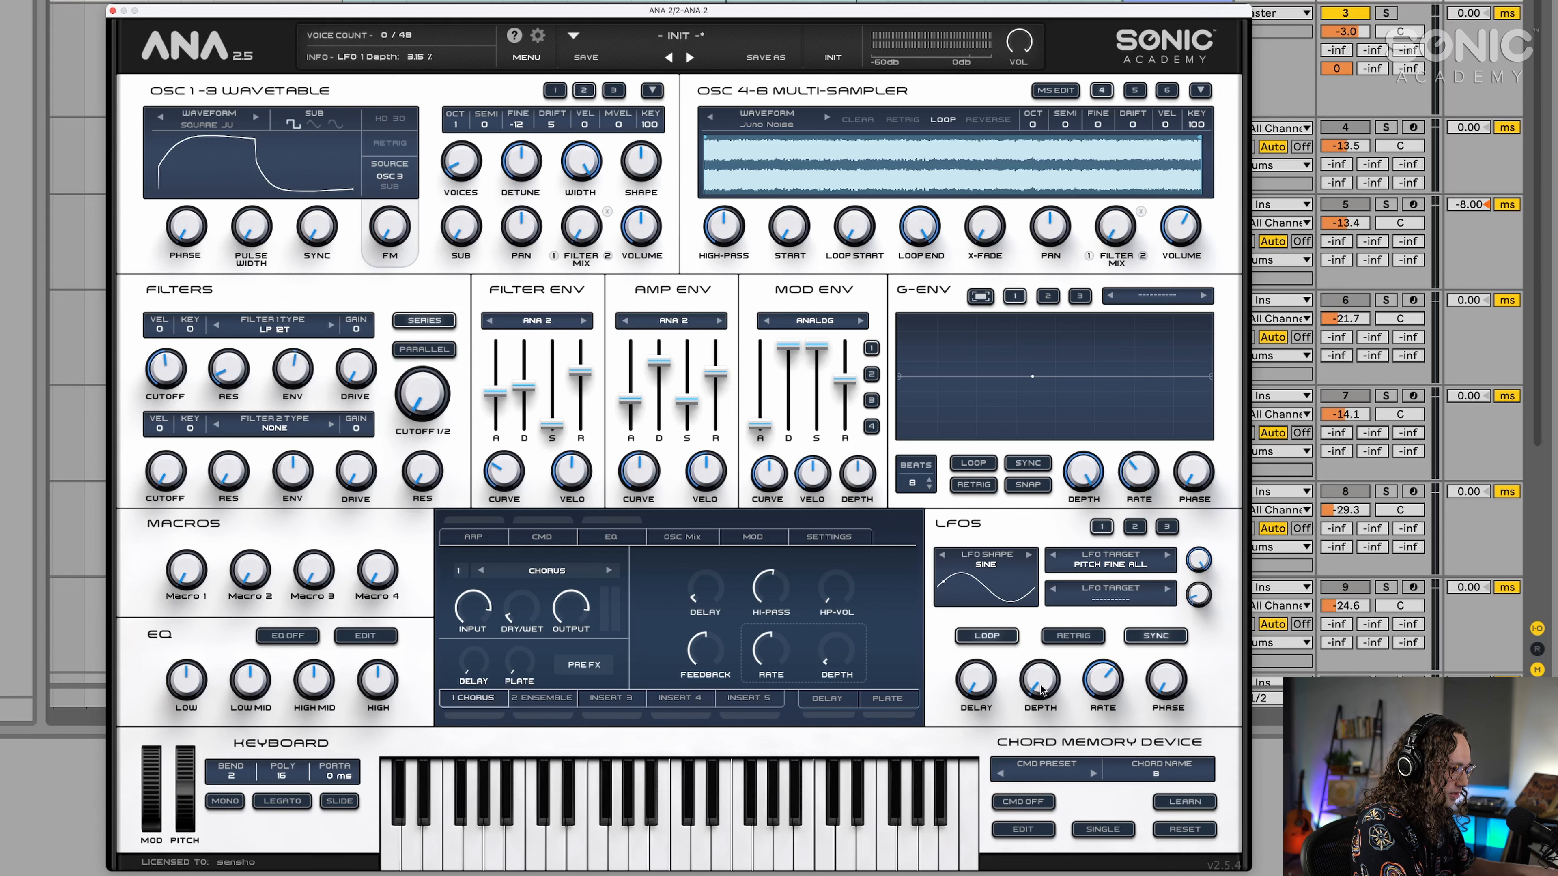
{"action": "mouse_move", "coordinate": [1041, 691]}
{"action": "left_mouse_down"}
{"action": "mouse_move", "coordinate": [1063, 565]}
{"action": "mouse_move", "coordinate": [1042, 705]}
{"action": "mouse_move", "coordinate": [1044, 687]}
{"action": "left_mouse_up"}
{"action": "left_click_drag", "start_coordinate": [1042, 683], "coordinate": [1103, 705]}
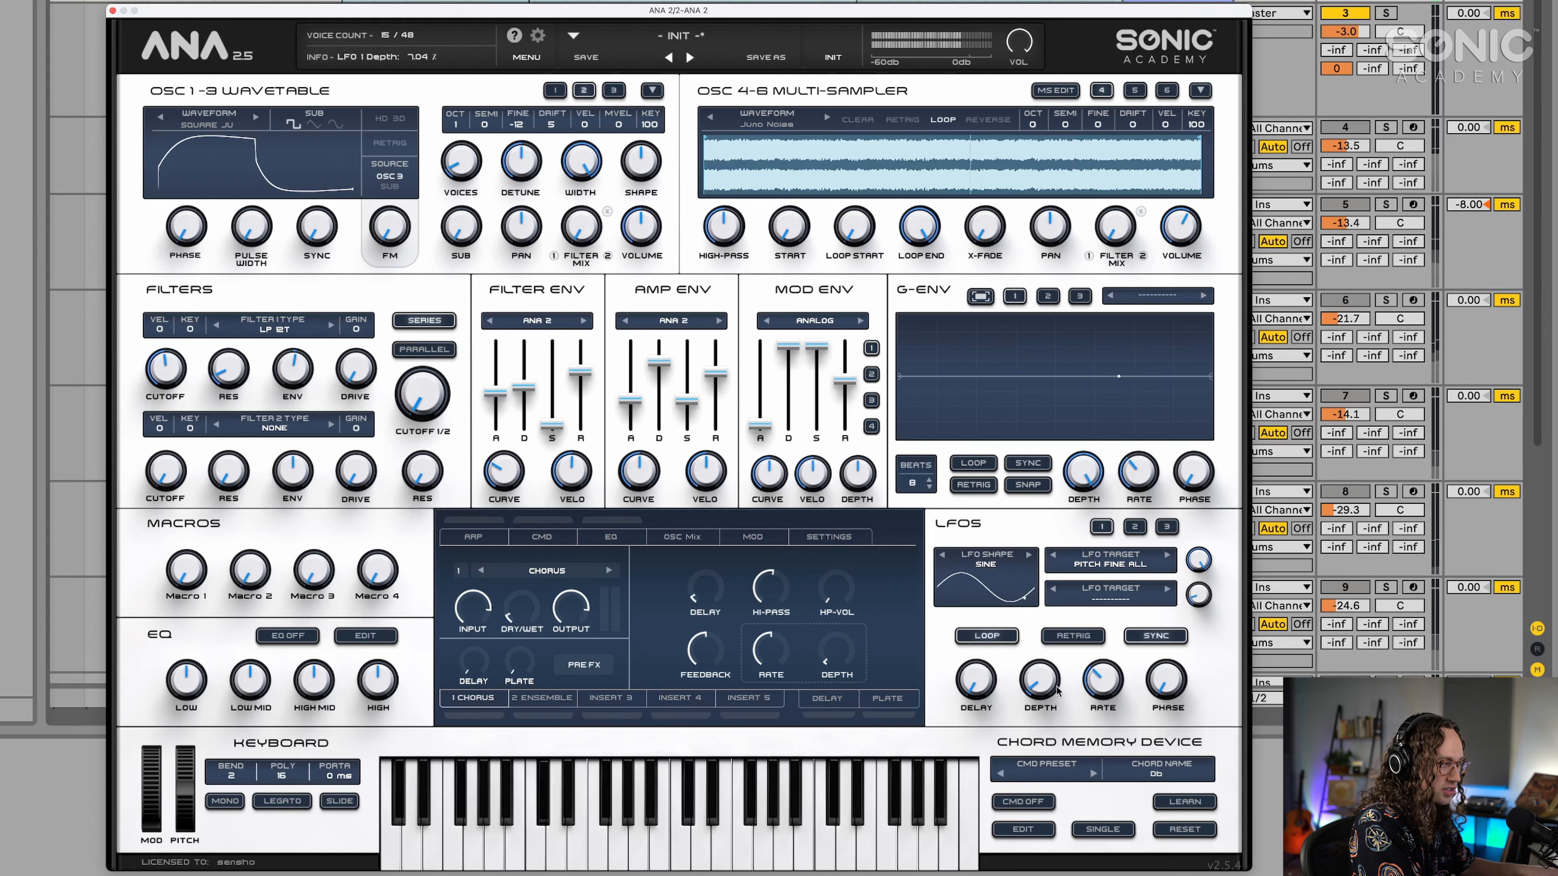
{"action": "left_click_drag", "start_coordinate": [1057, 692], "coordinate": [1045, 697]}
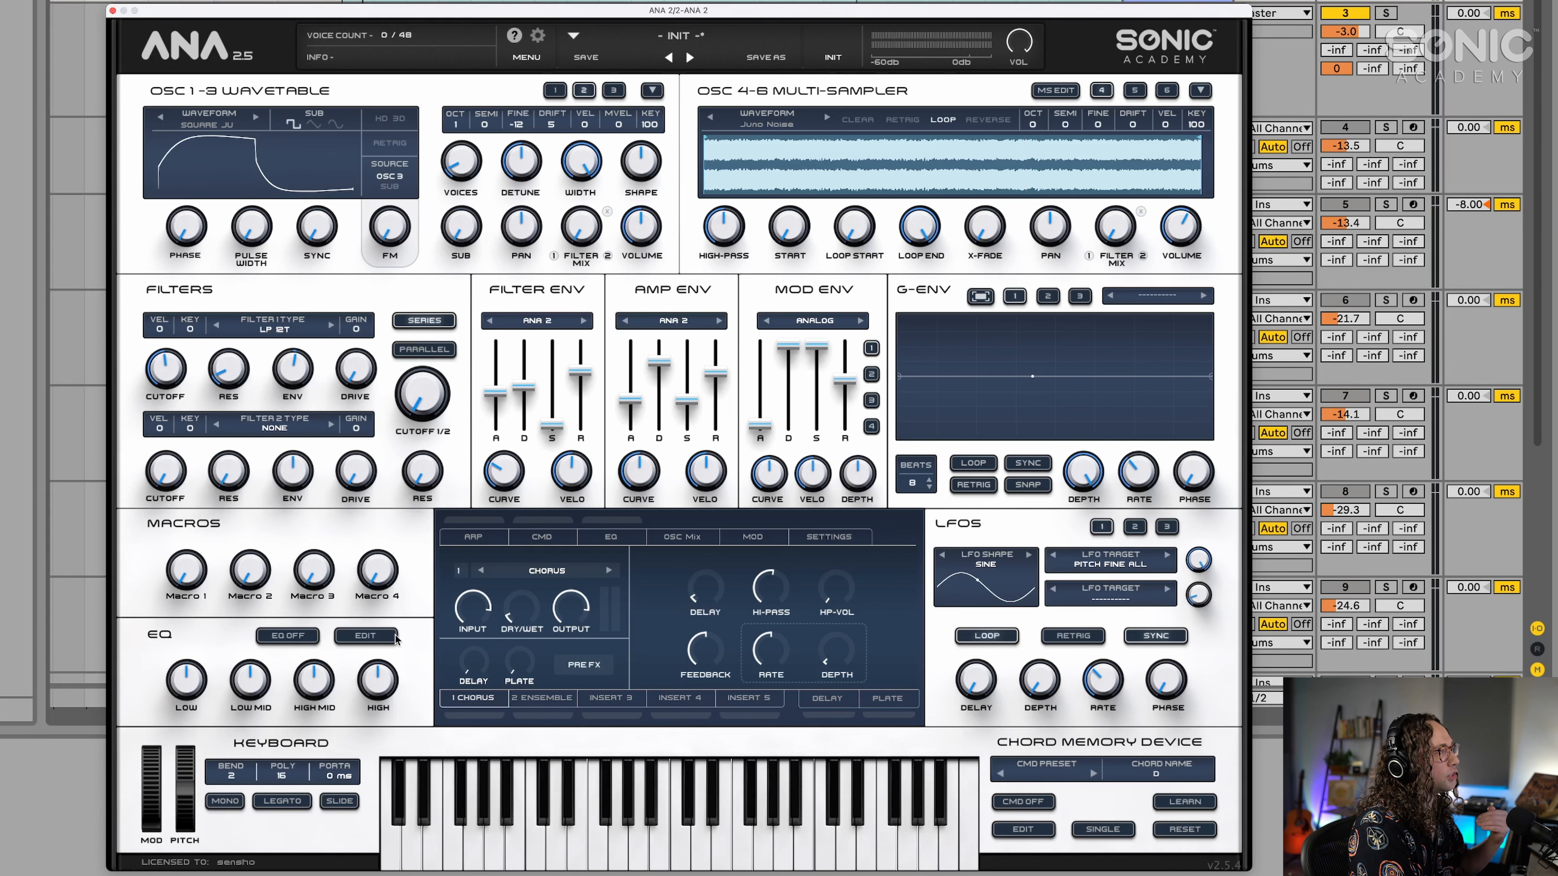
Enable the EQ and cut the low-mid band at 200 Hz by 7.5 dB.
{"action": "left_click", "coordinate": [309, 640]}
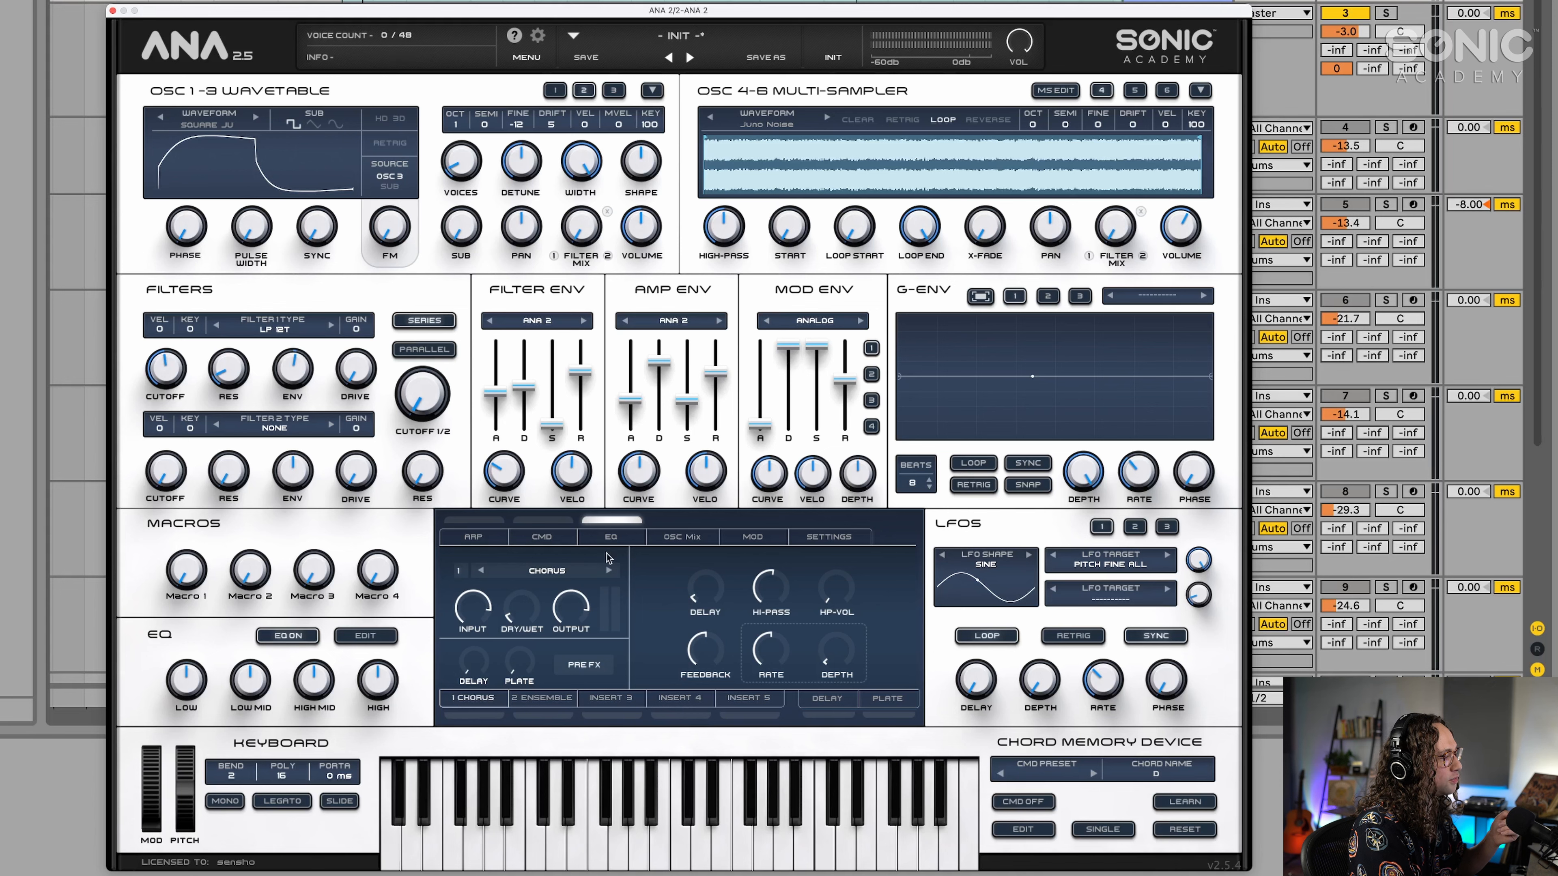
{"action": "left_click", "coordinate": [610, 539]}
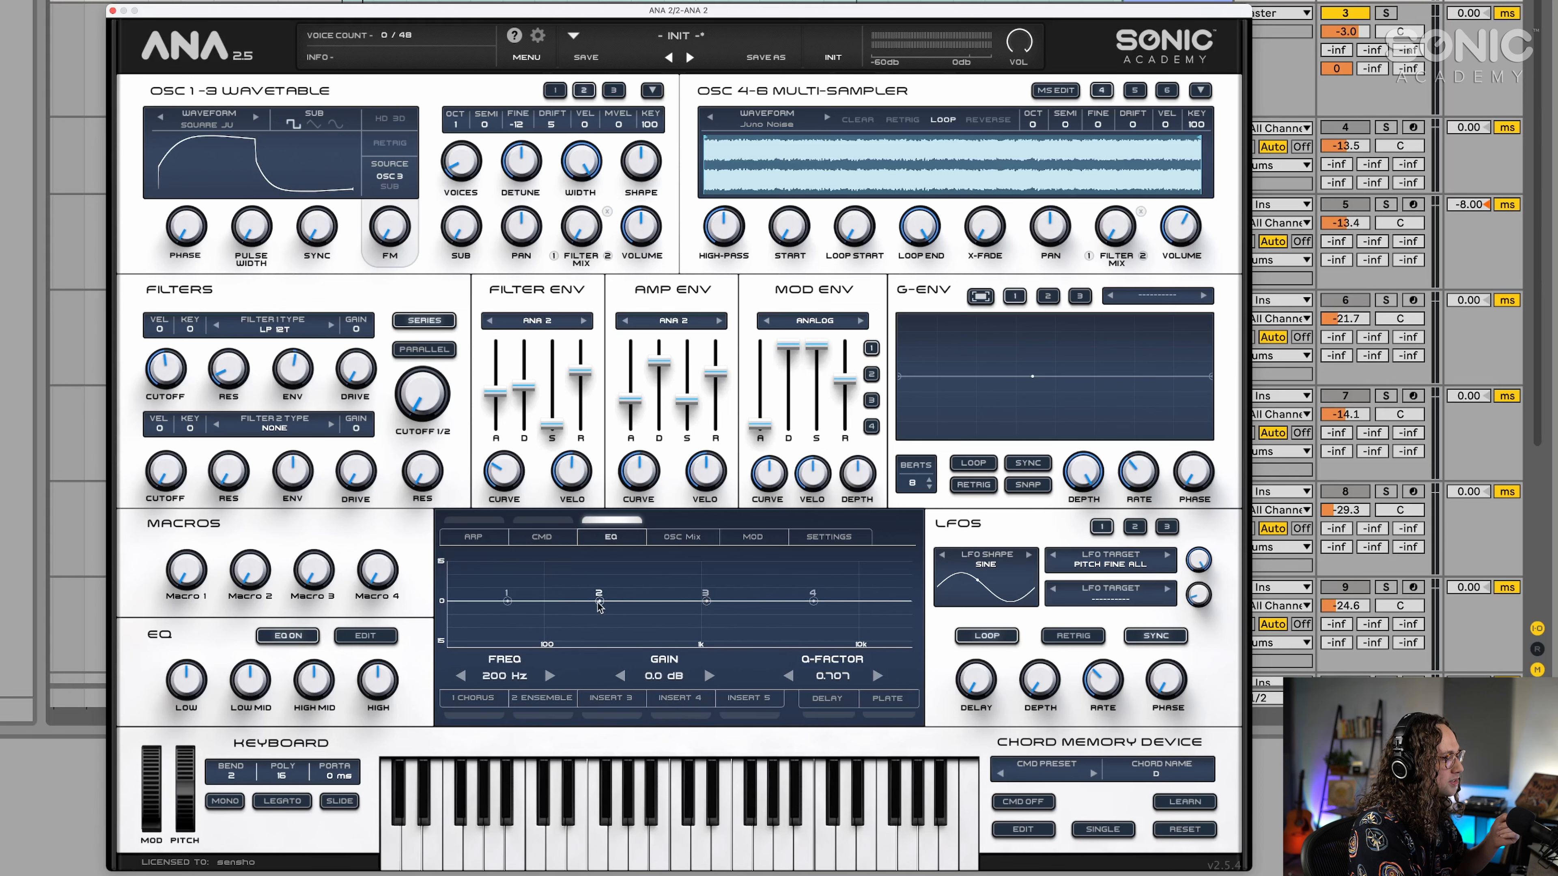
{"action": "left_click_drag", "start_coordinate": [254, 684], "coordinate": [245, 730]}
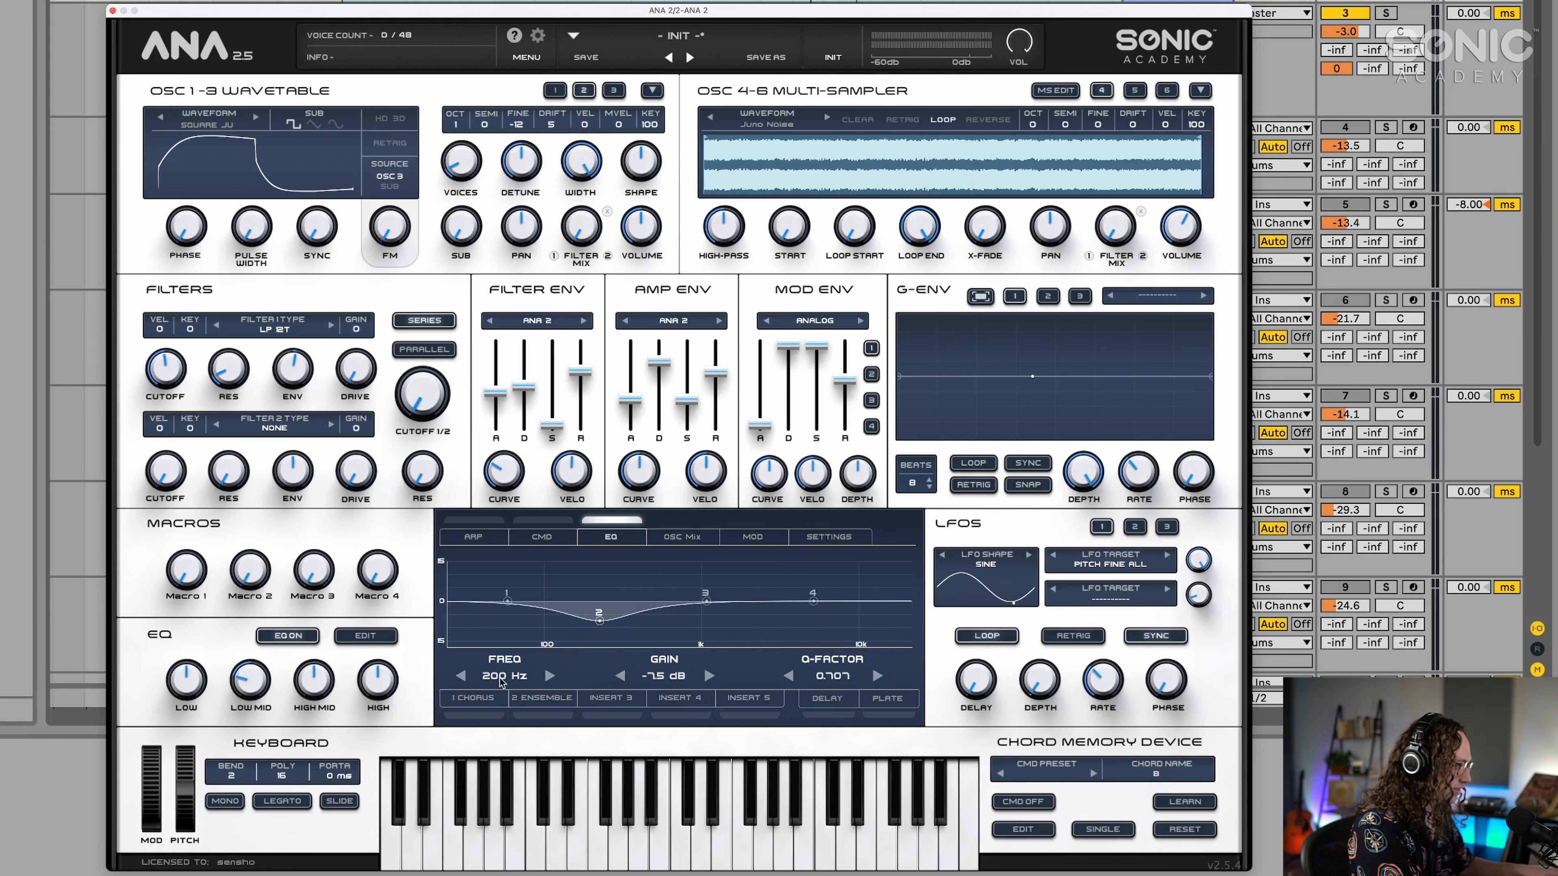
Load the Ping-Pong delay into effect insert 3 and switch that insert on.
{"action": "left_click", "coordinate": [886, 713]}
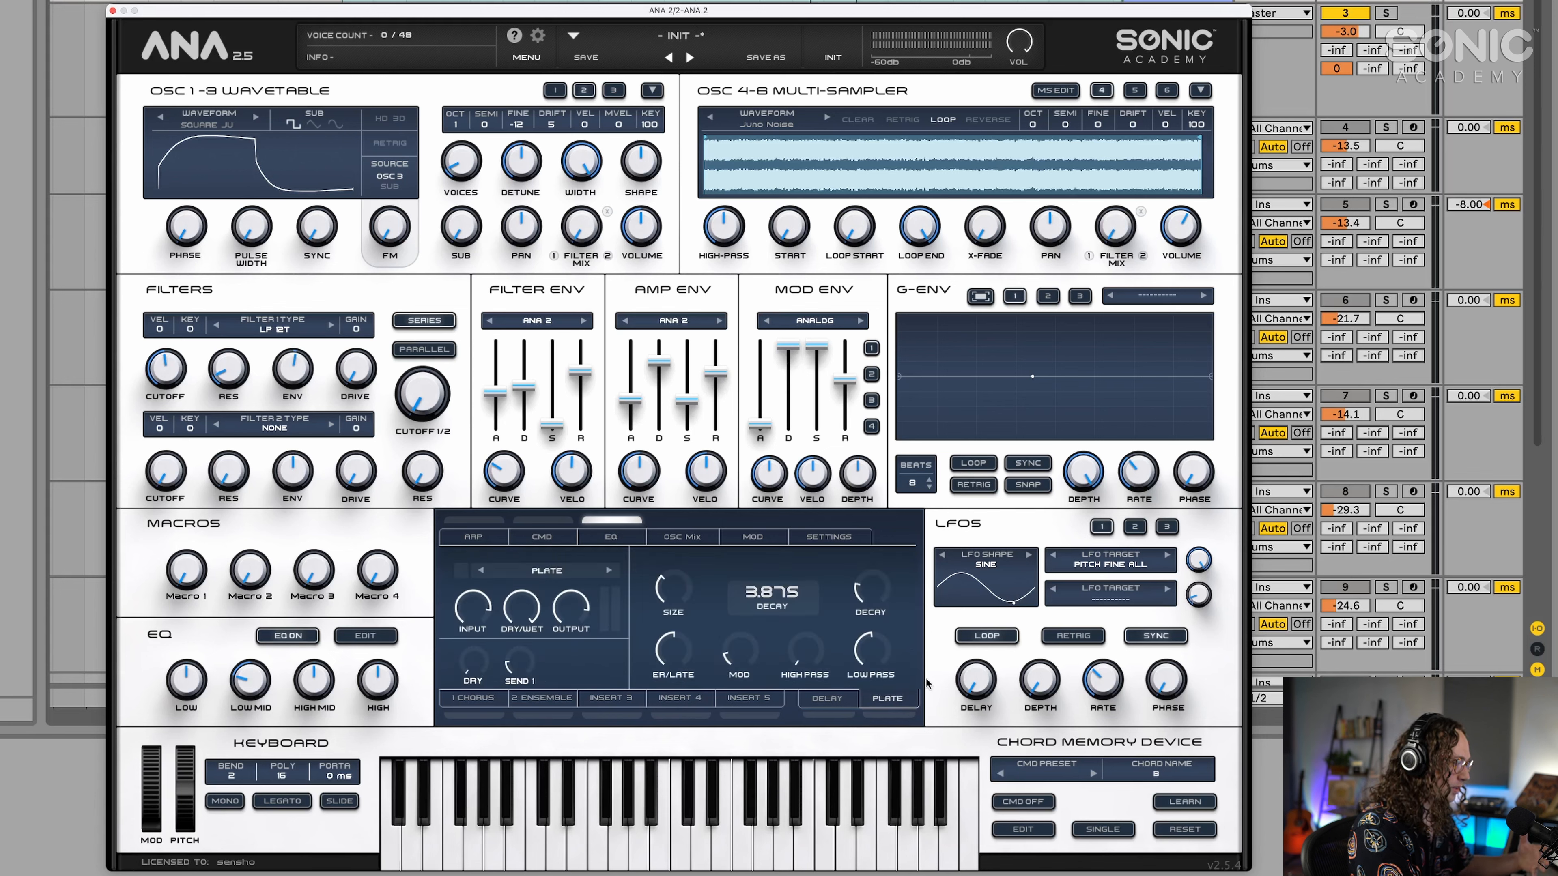
{"action": "left_click", "coordinate": [829, 700]}
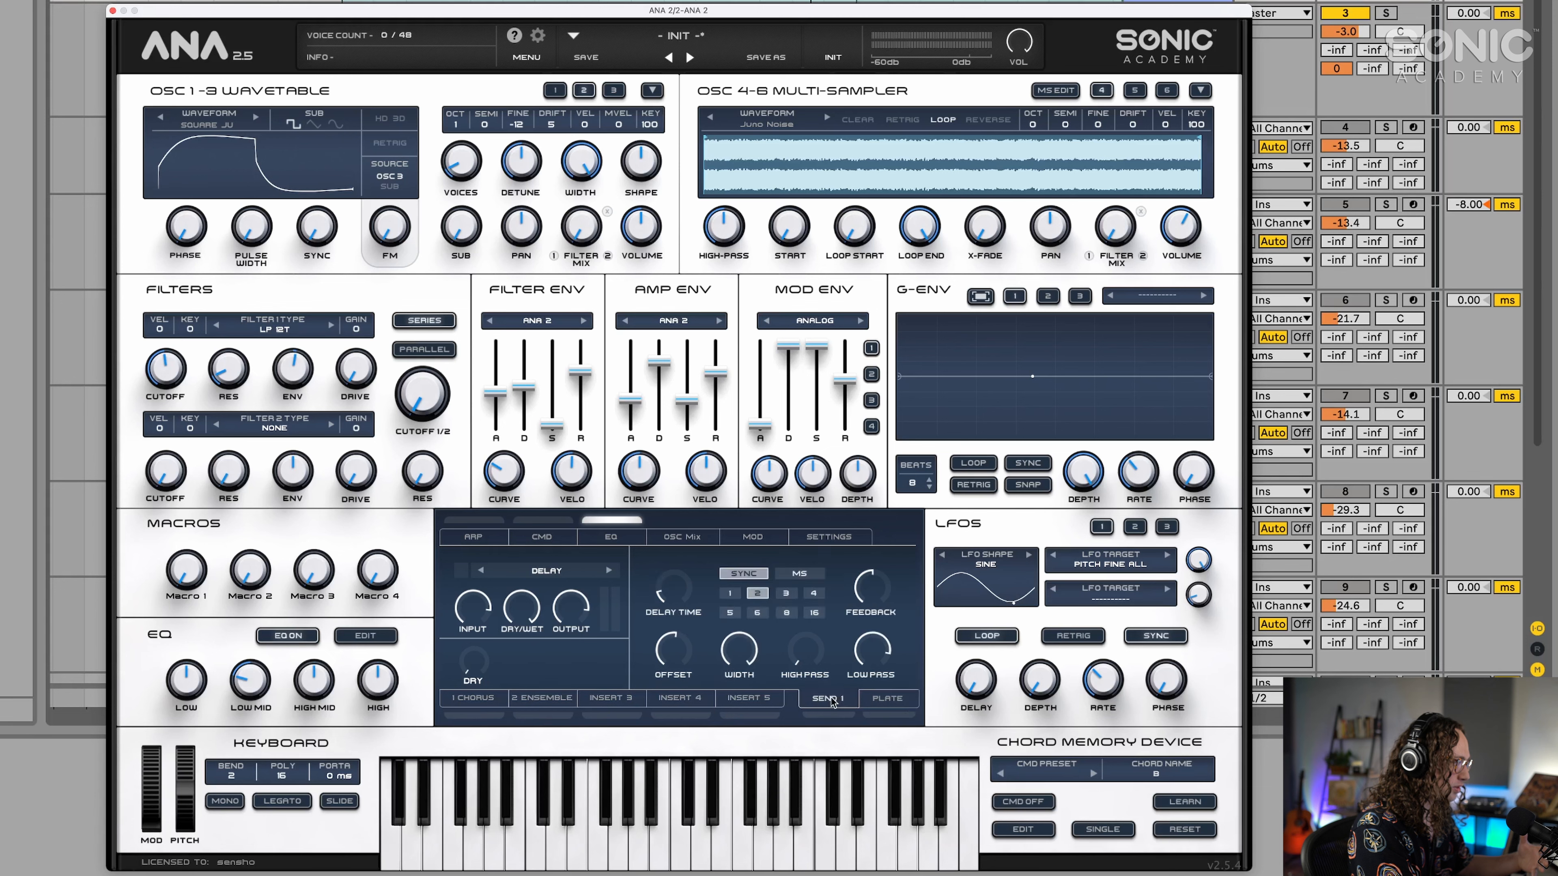
{"action": "left_click", "coordinate": [613, 699]}
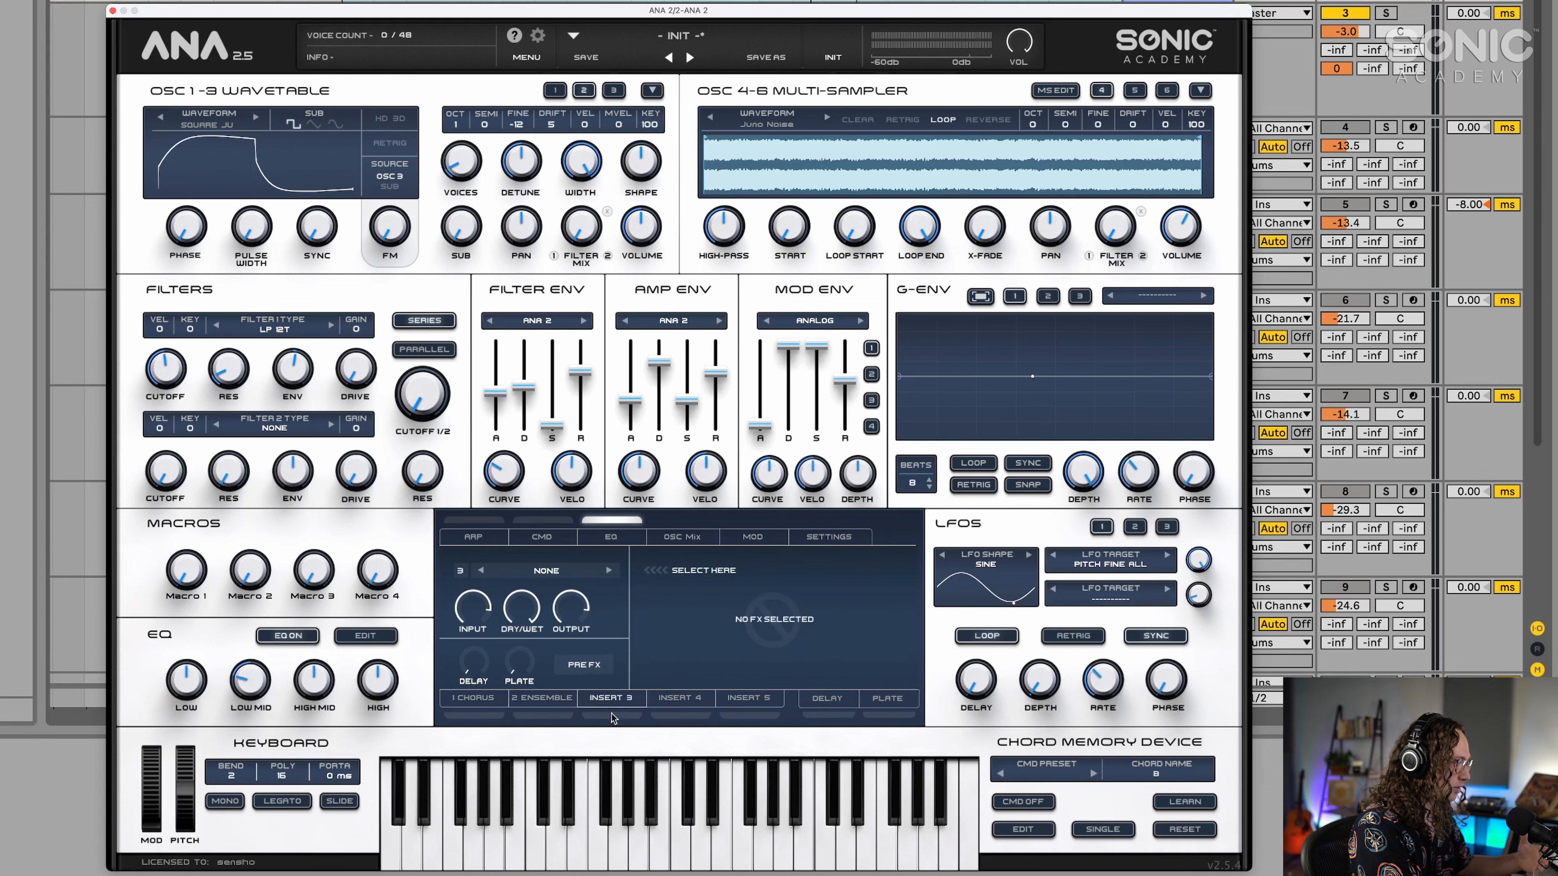
{"action": "left_click", "coordinate": [537, 577]}
{"action": "mouse_move", "coordinate": [573, 622]}
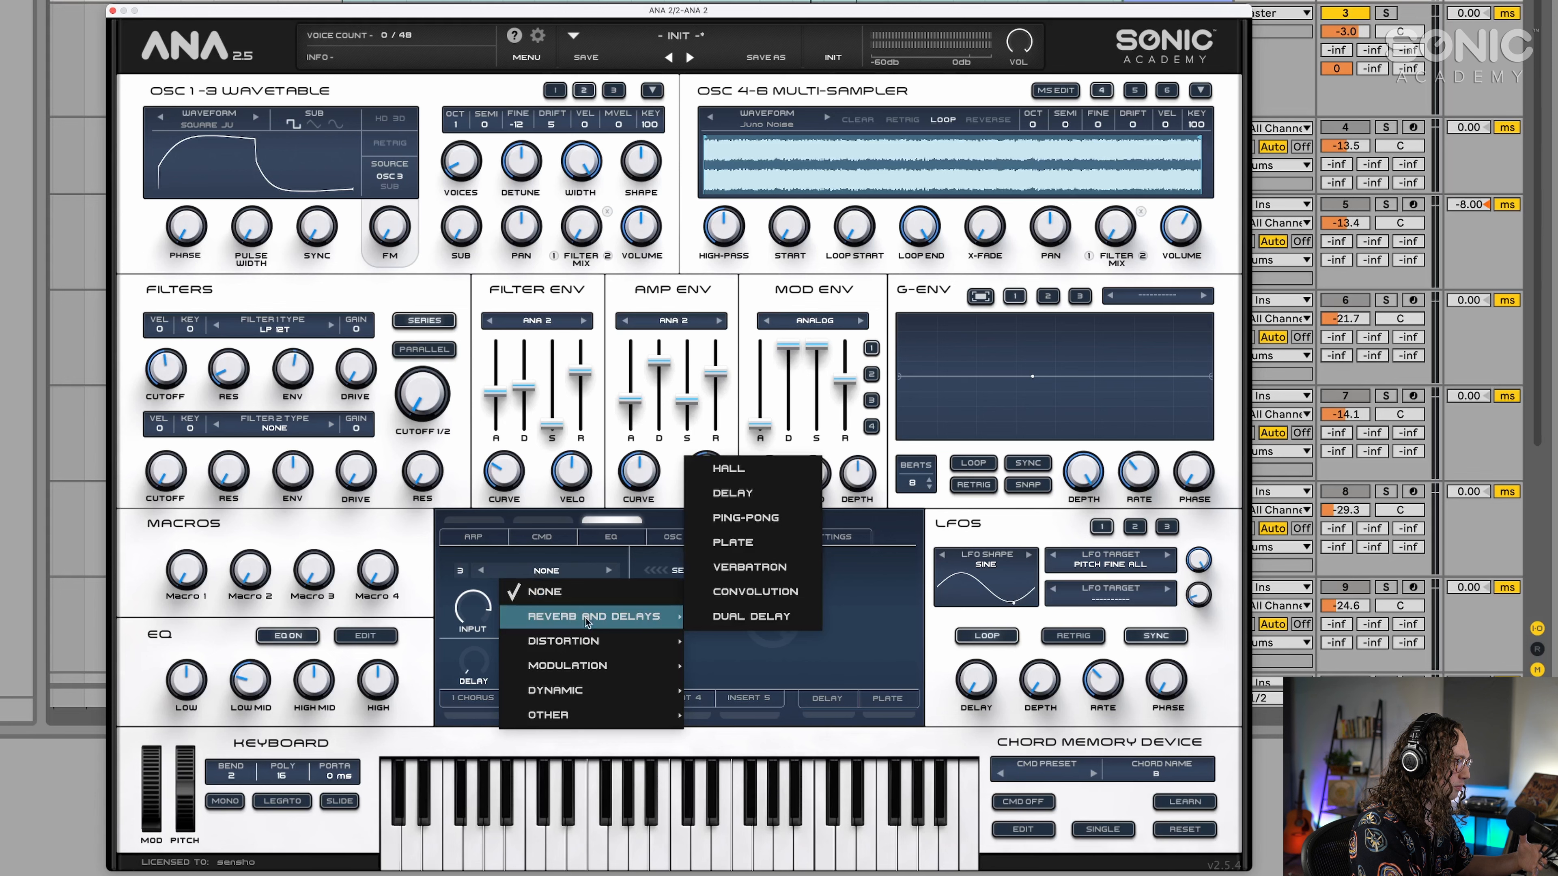
{"action": "left_click", "coordinate": [755, 518]}
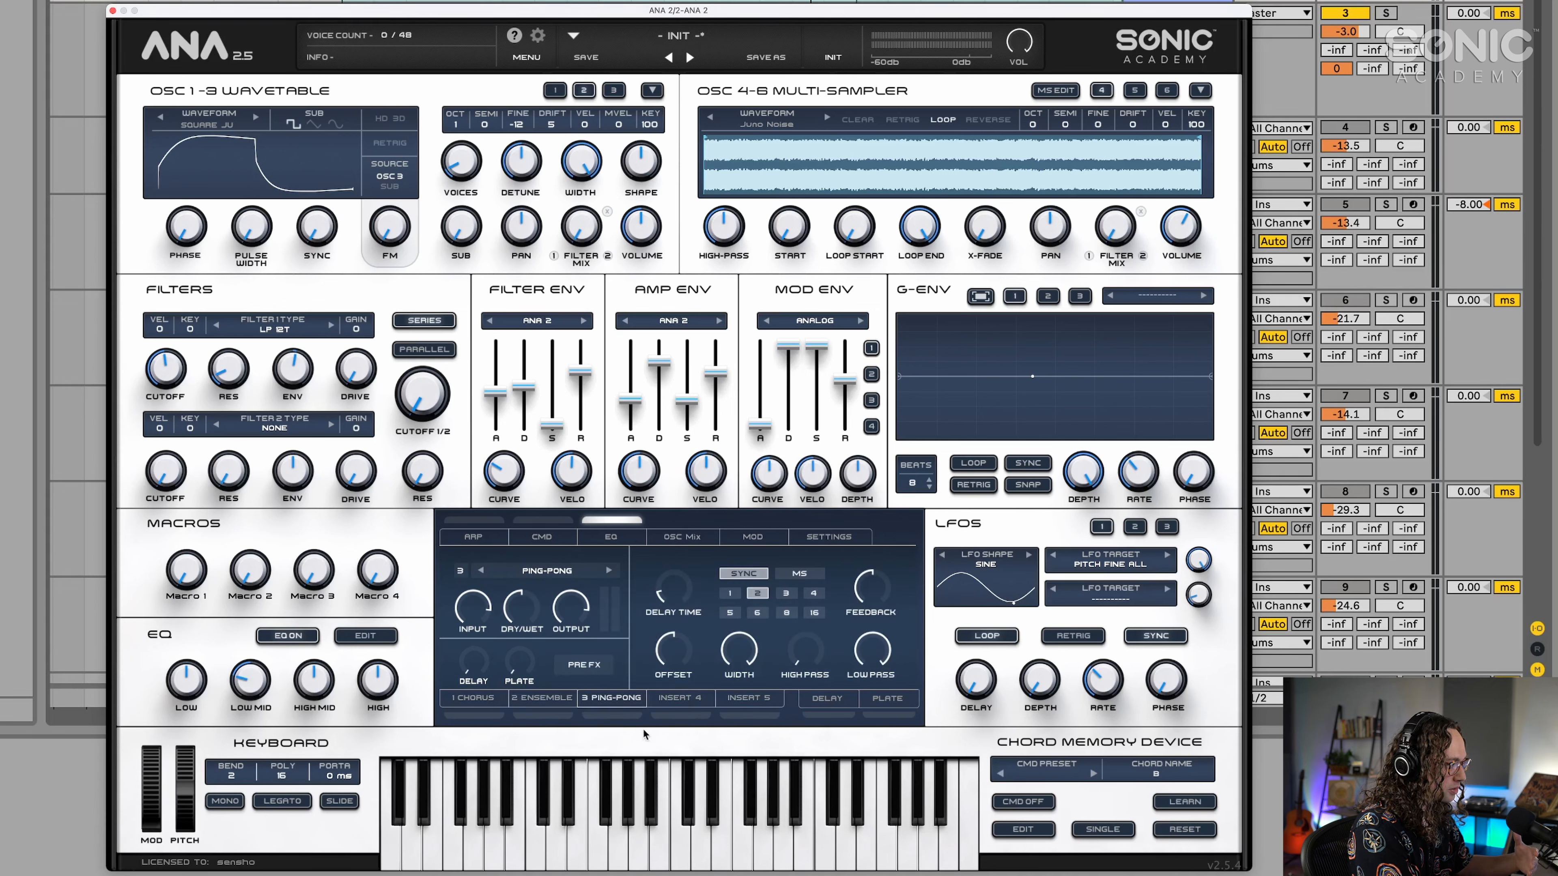
{"action": "left_click", "coordinate": [604, 713]}
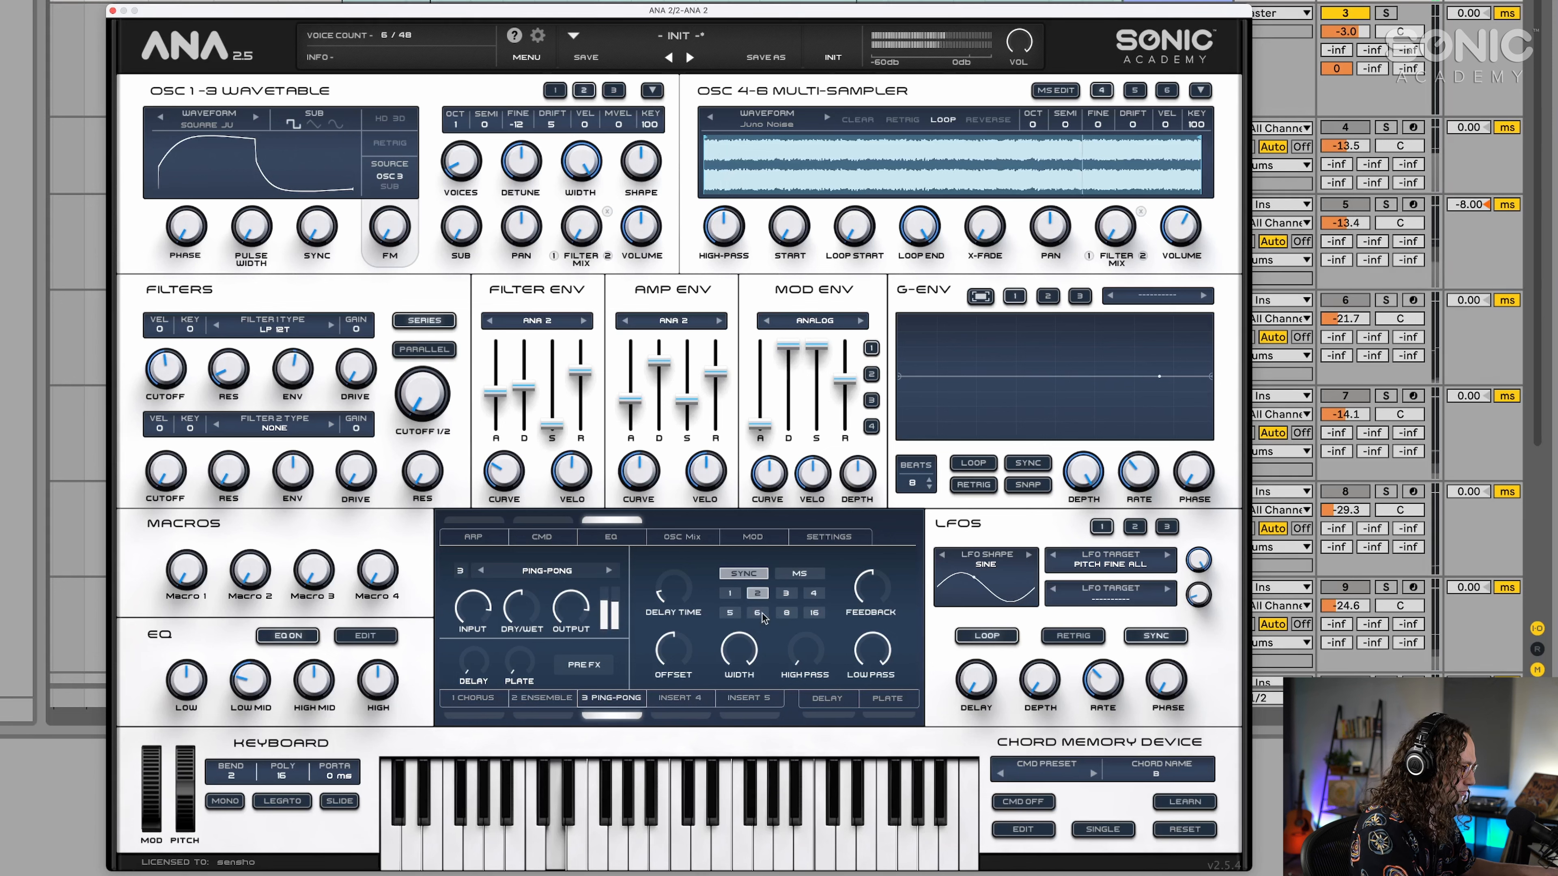
Set the ping-pong delay's sync division to 3 and its high-pass to about 504 Hz, and lower its low-pass and dry/wet mix.
{"action": "left_click_drag", "start_coordinate": [674, 589], "coordinate": [676, 565]}
{"action": "left_click", "coordinate": [863, 607]}
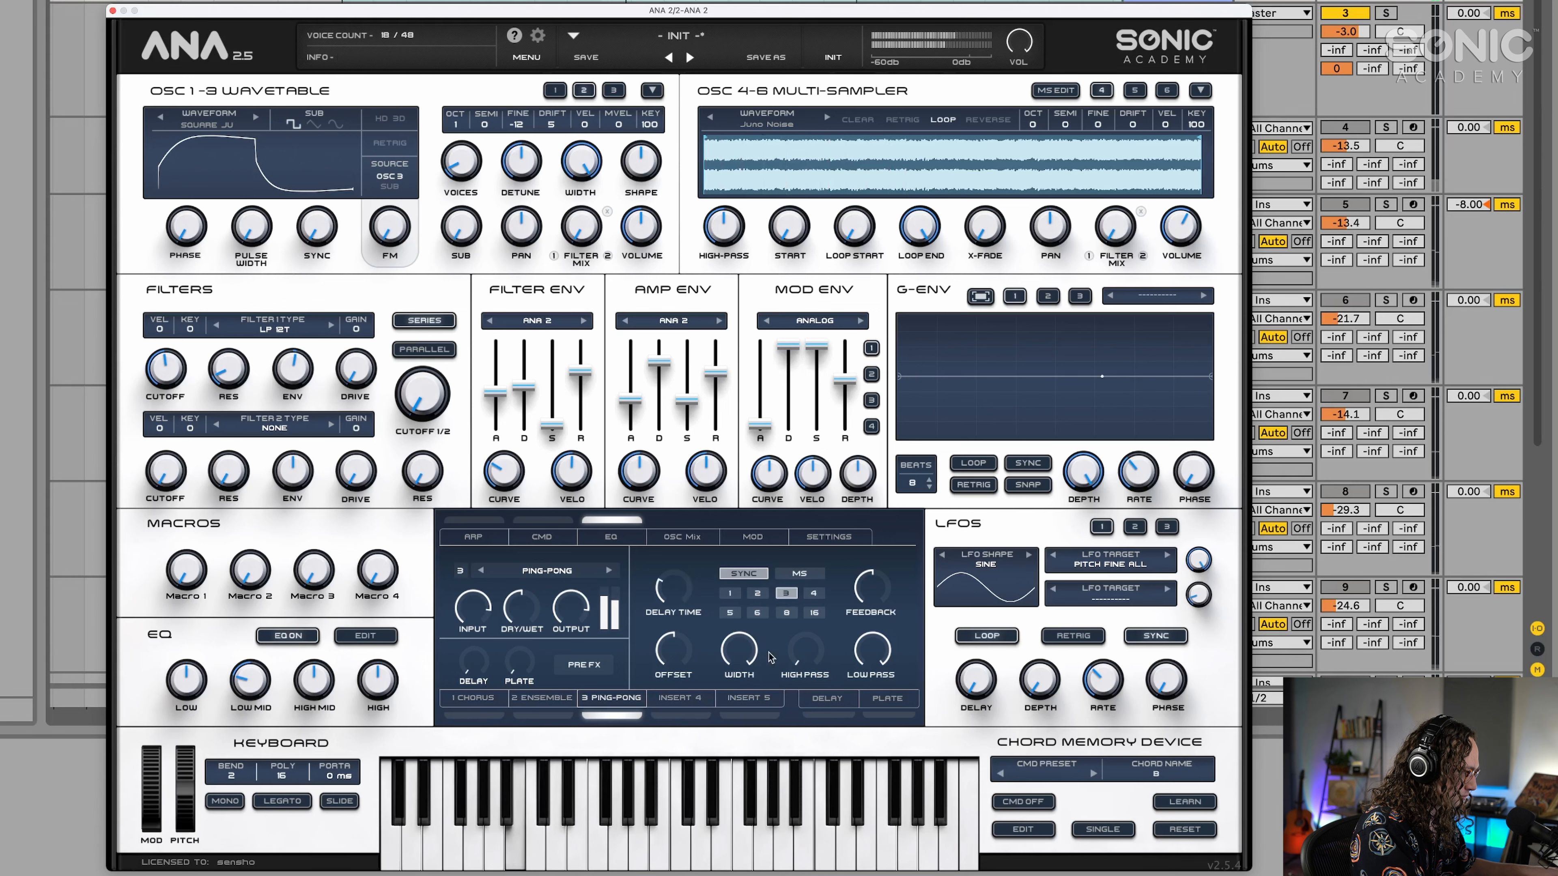
{"action": "left_click_drag", "start_coordinate": [816, 660], "coordinate": [834, 574]}
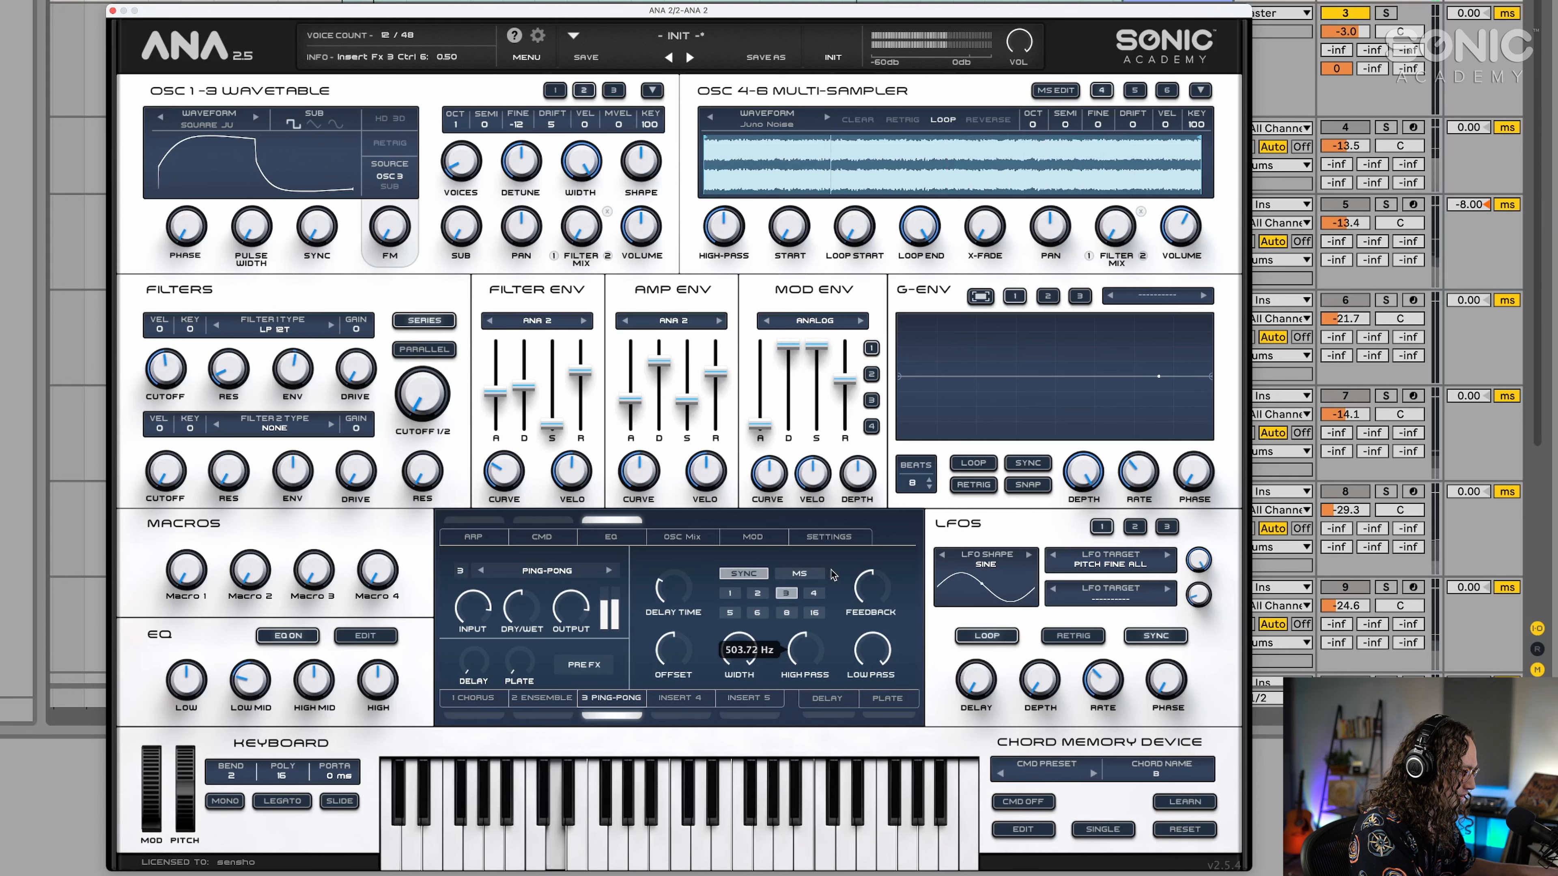
{"action": "left_click_drag", "start_coordinate": [868, 654], "coordinate": [865, 695]}
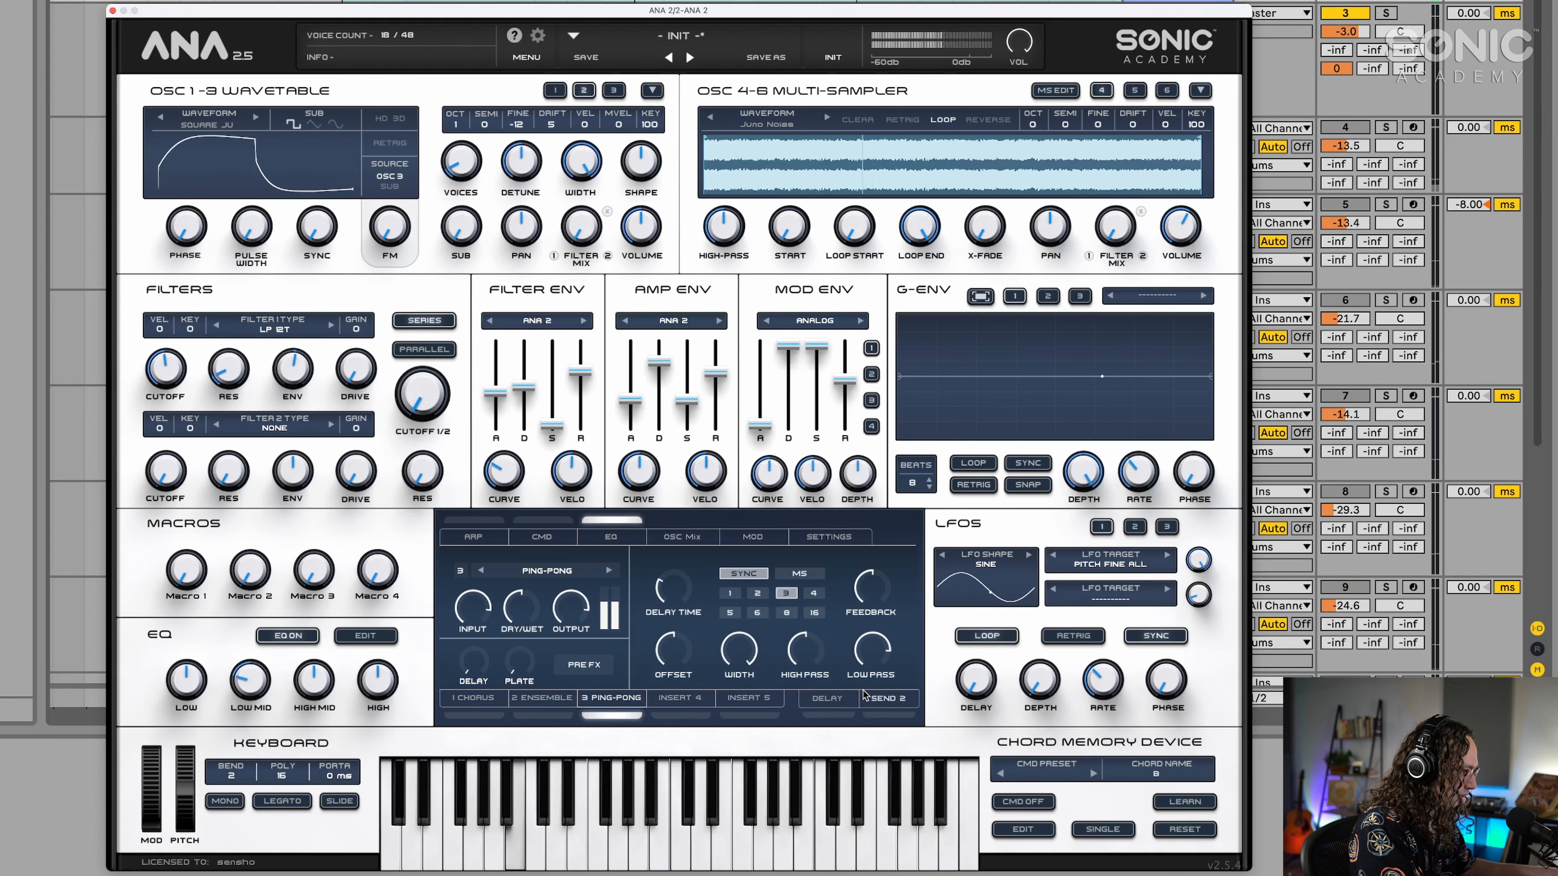
{"action": "left_click_drag", "start_coordinate": [521, 607], "coordinate": [514, 664]}
{"action": "left_click_drag", "start_coordinate": [522, 608], "coordinate": [525, 612]}
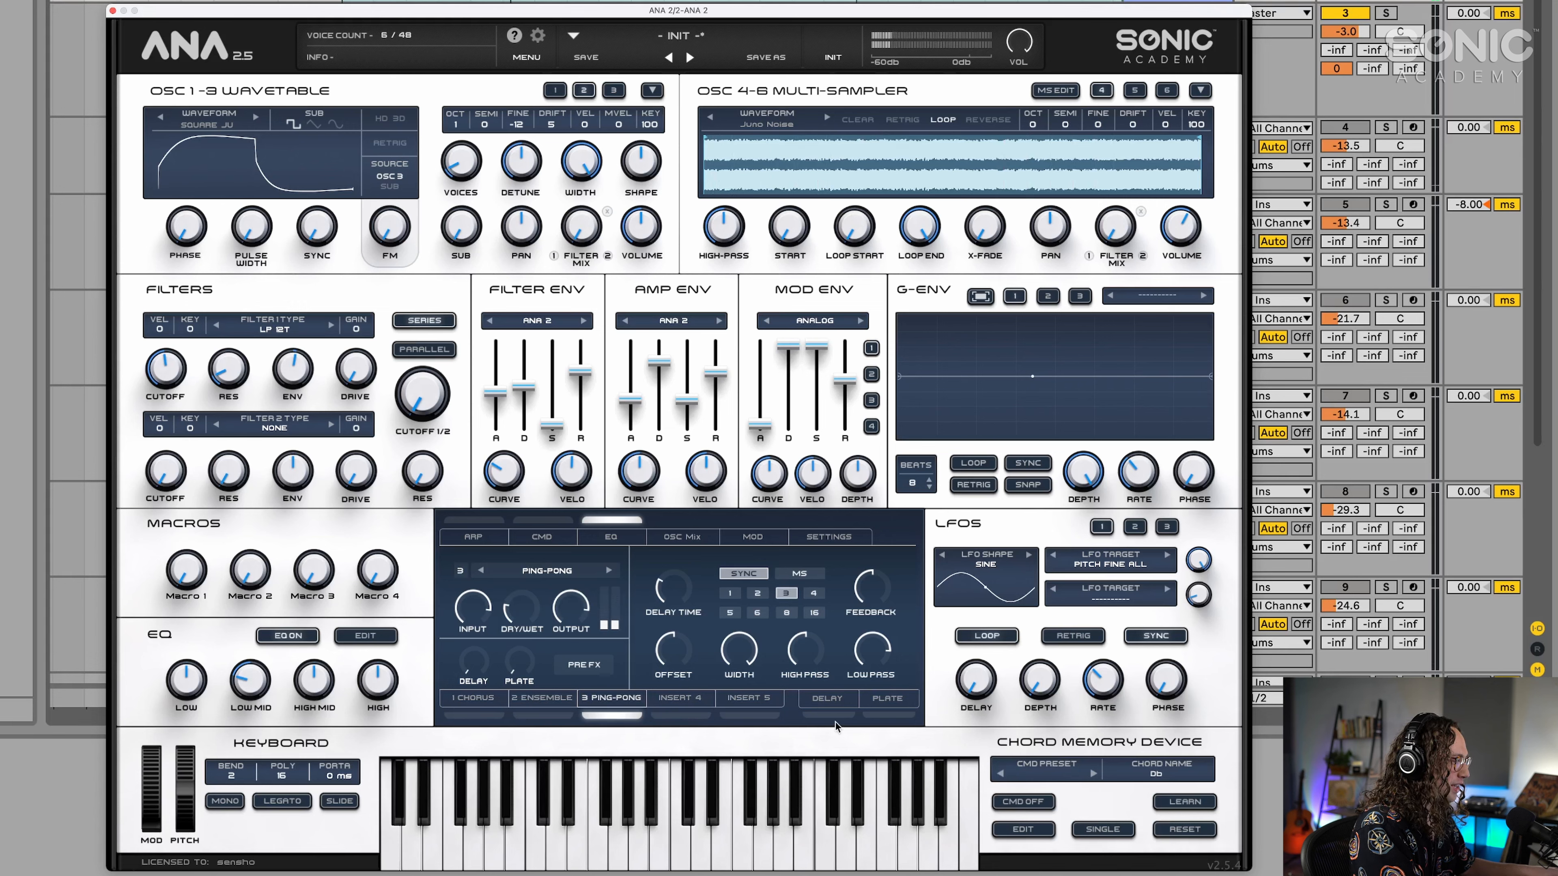
Switch on the Plate reverb send, then raise its high-pass and lower its low-pass to narrow the reverb tone.
{"action": "left_click", "coordinate": [895, 716]}
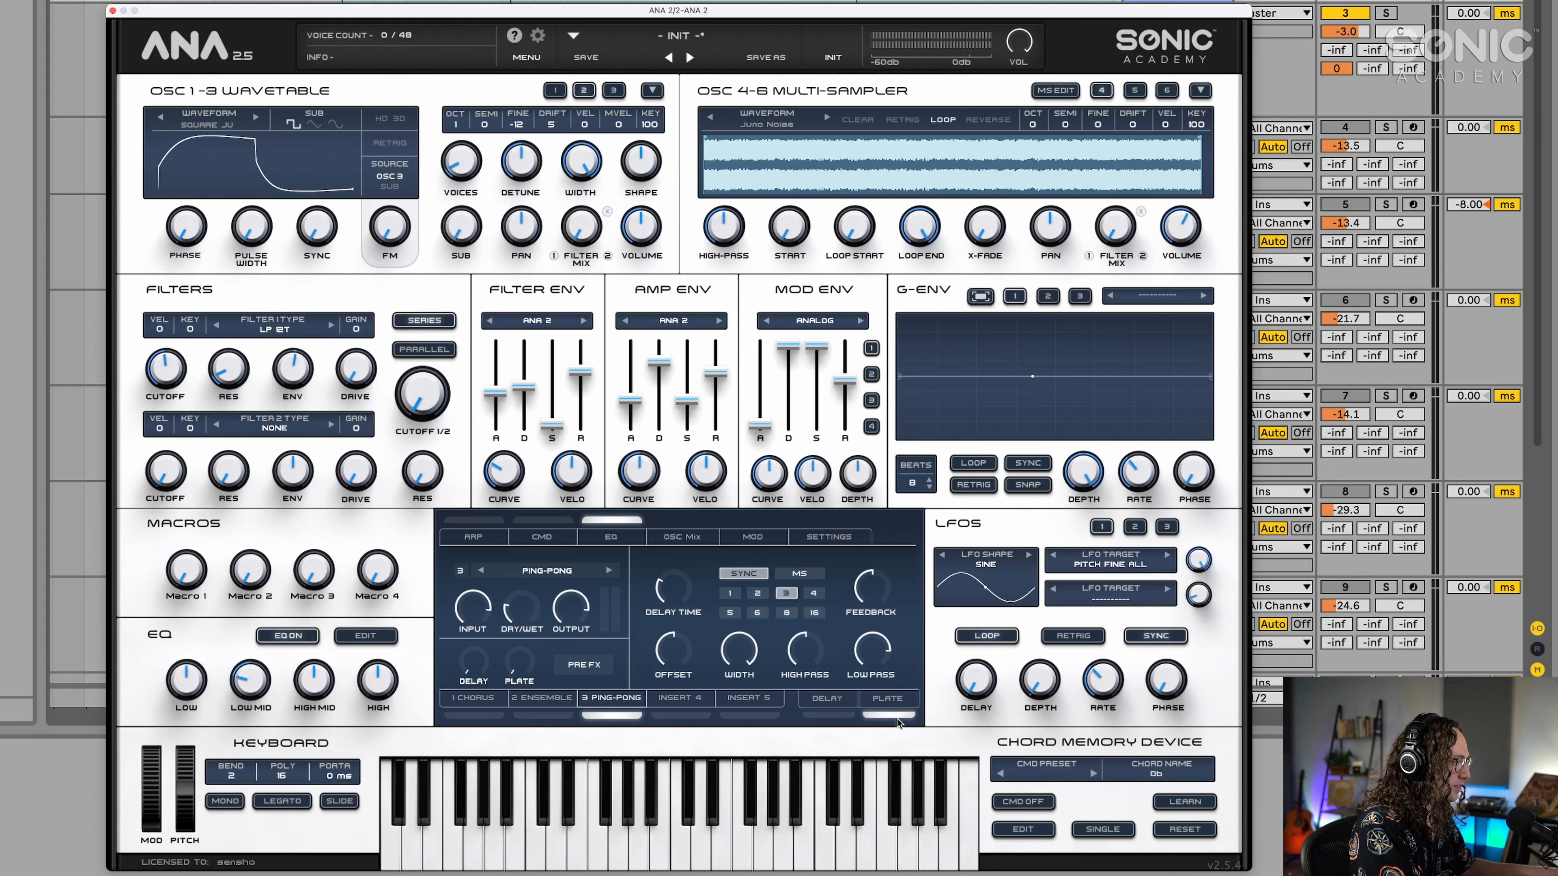
{"action": "left_click", "coordinate": [888, 697]}
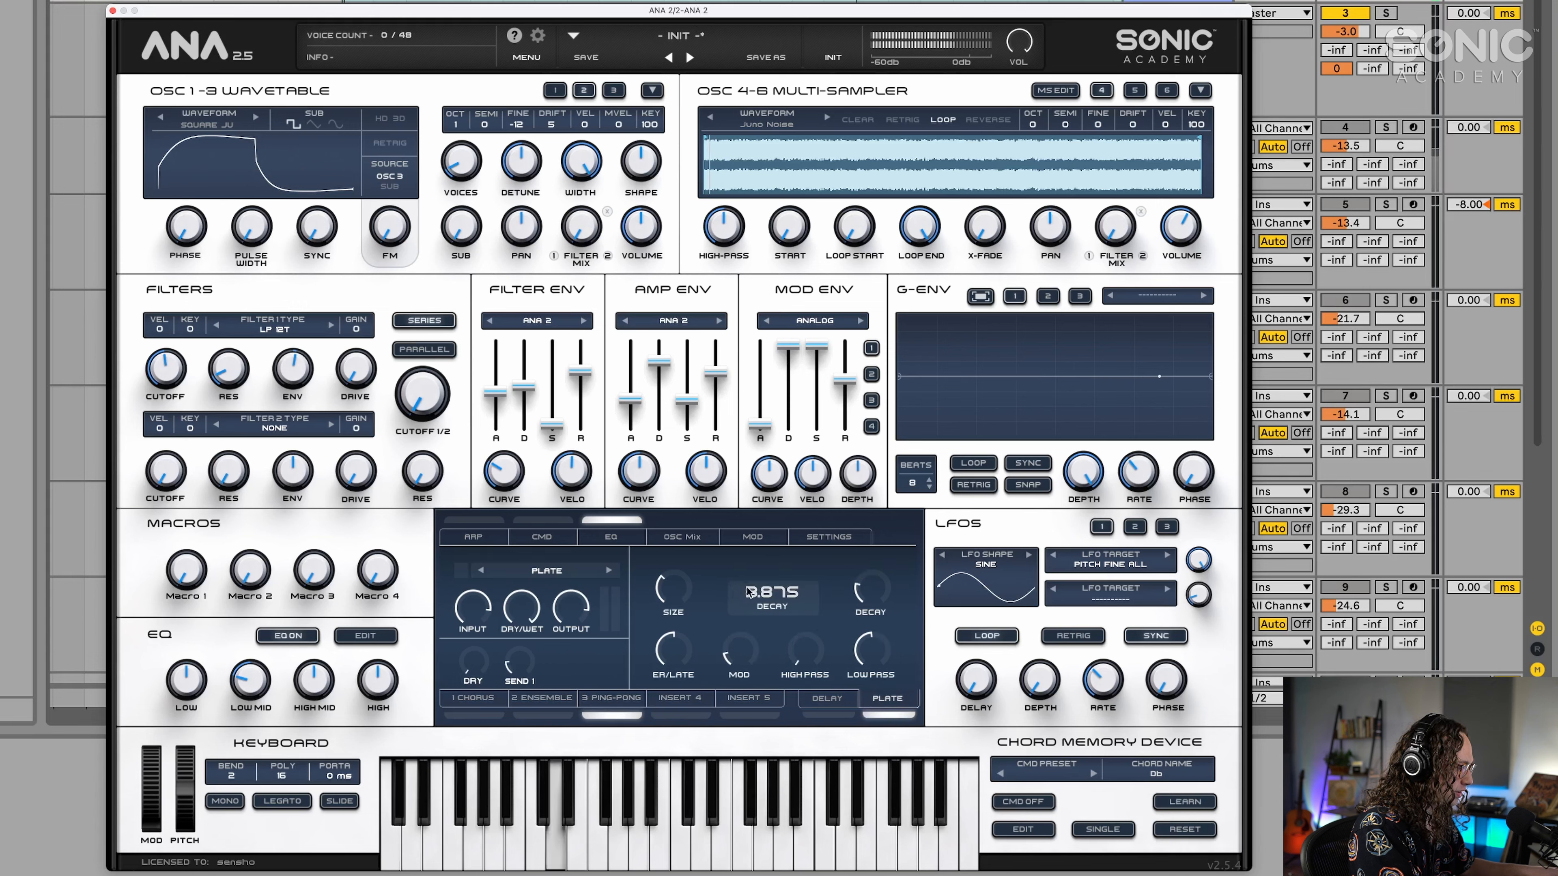
{"action": "left_click_drag", "start_coordinate": [761, 655], "coordinate": [817, 593]}
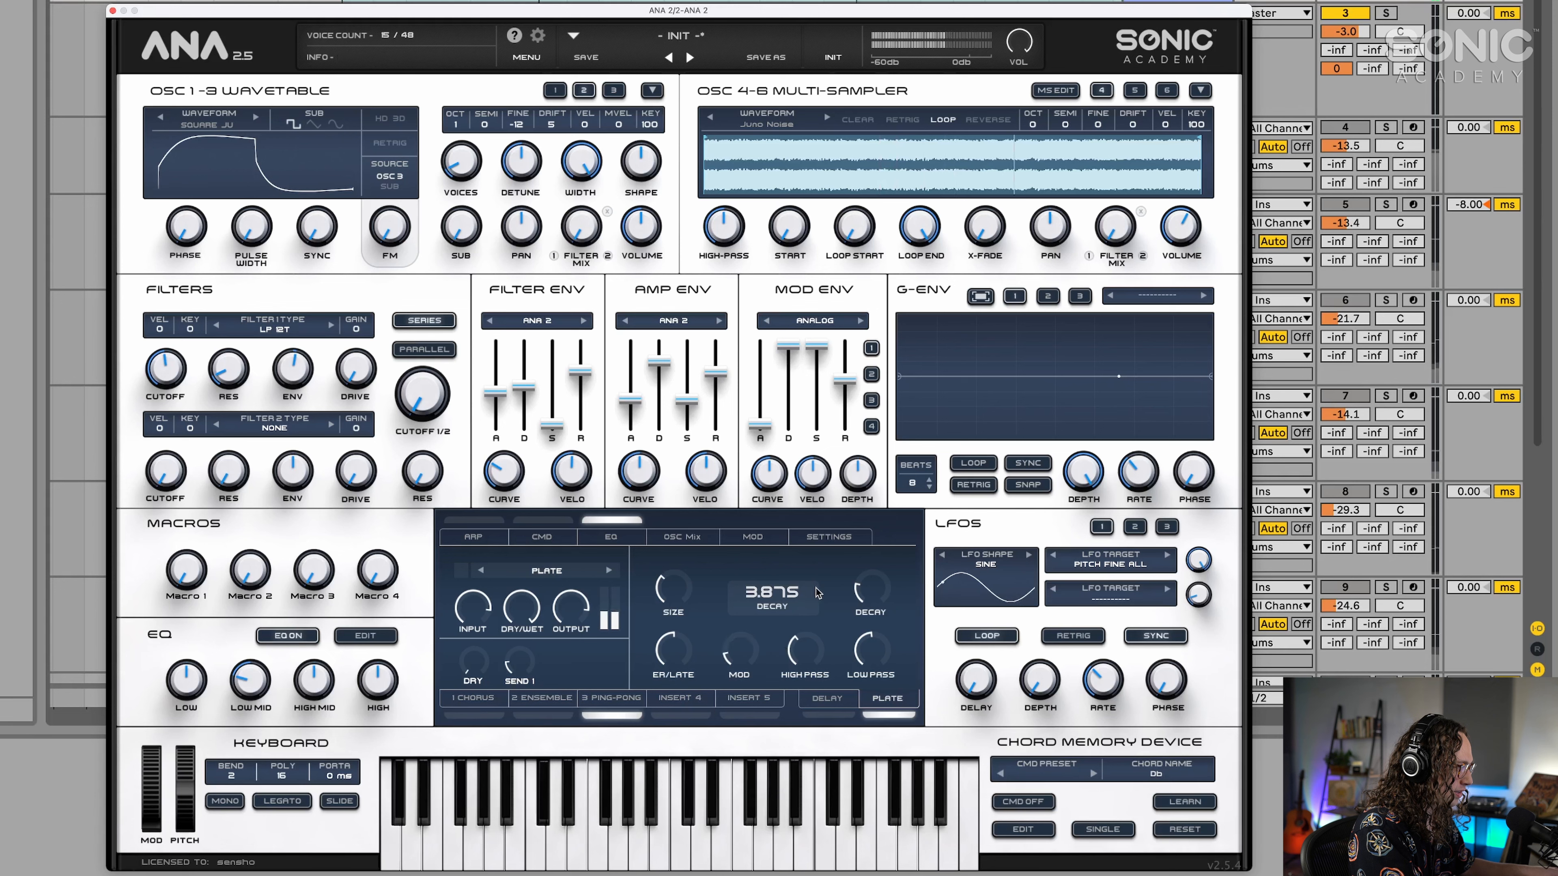
{"action": "left_click_drag", "start_coordinate": [867, 650], "coordinate": [852, 704]}
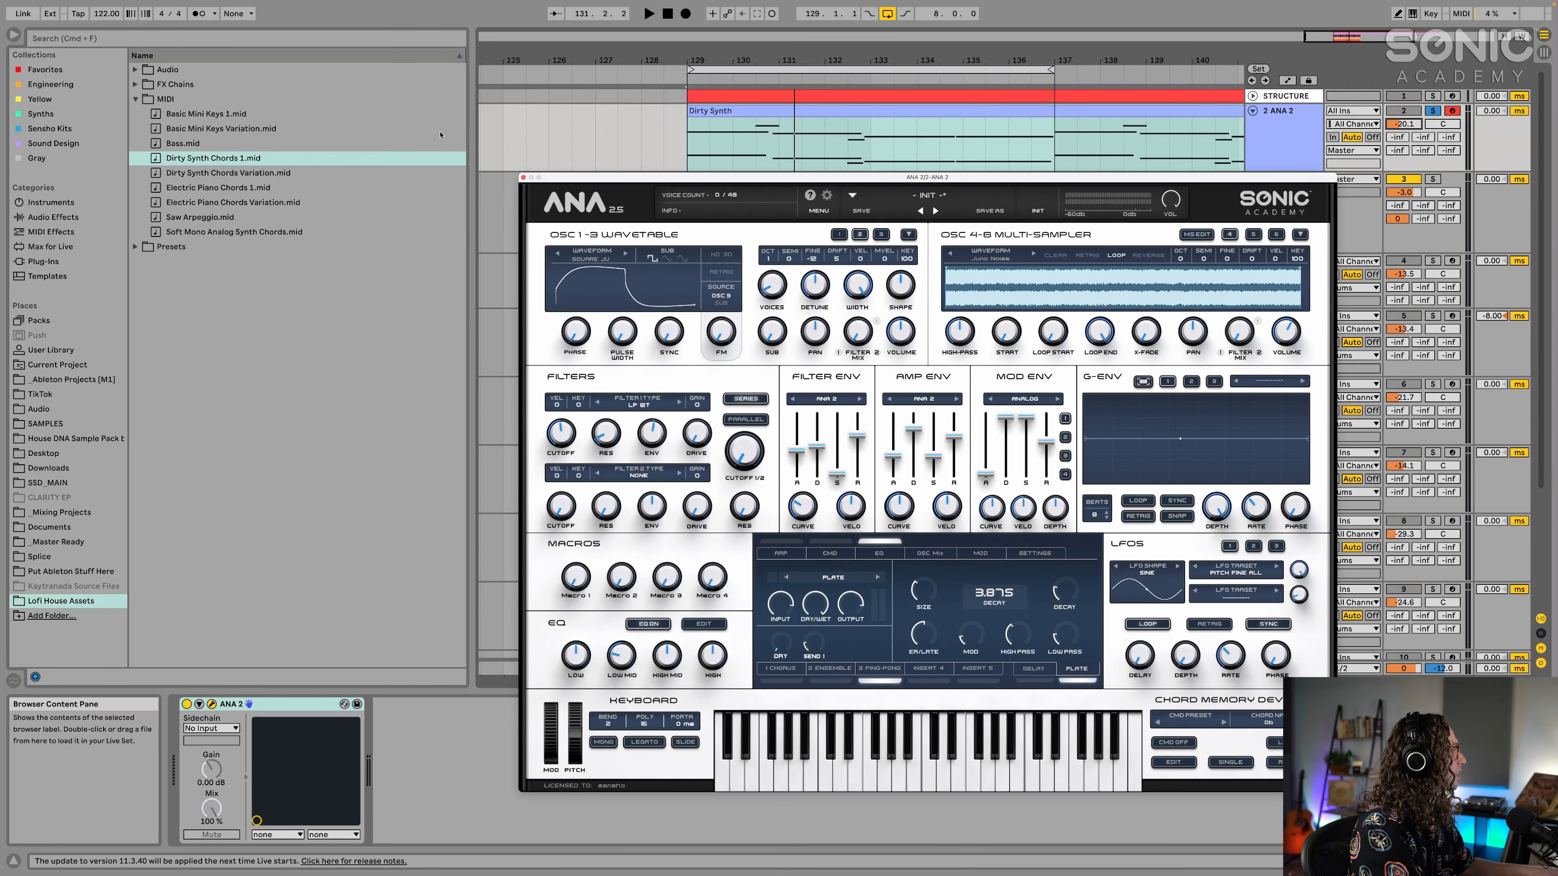
Load the Dirty Swirly FX rack from the FX Chains folder onto the ANA 2 track, after the synth.
{"action": "left_click", "coordinate": [306, 285]}
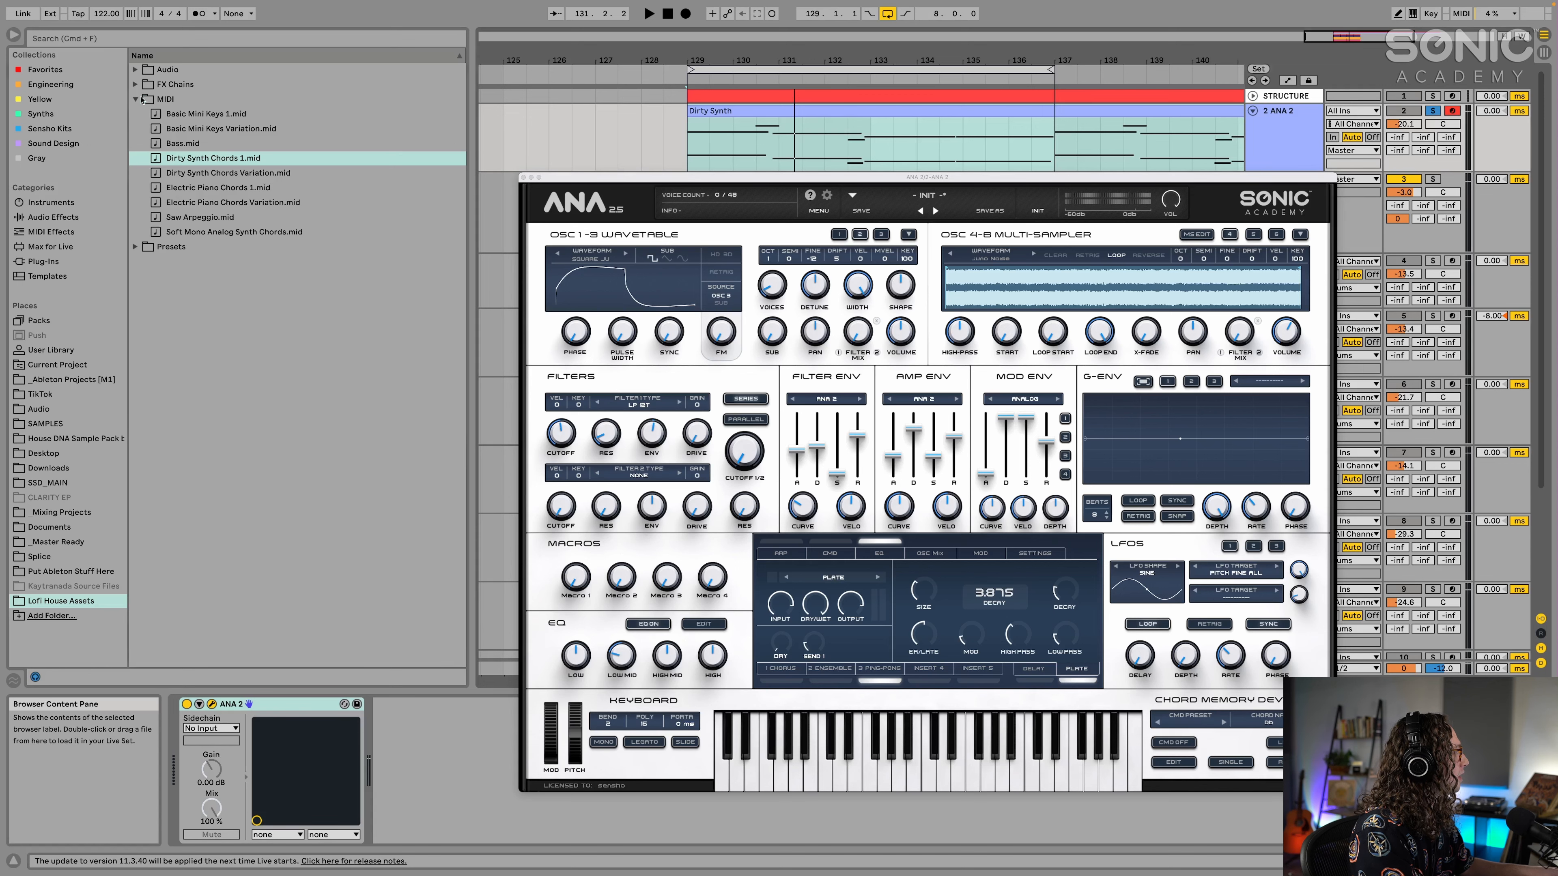
{"action": "left_click", "coordinate": [141, 99]}
{"action": "left_click", "coordinate": [136, 85]}
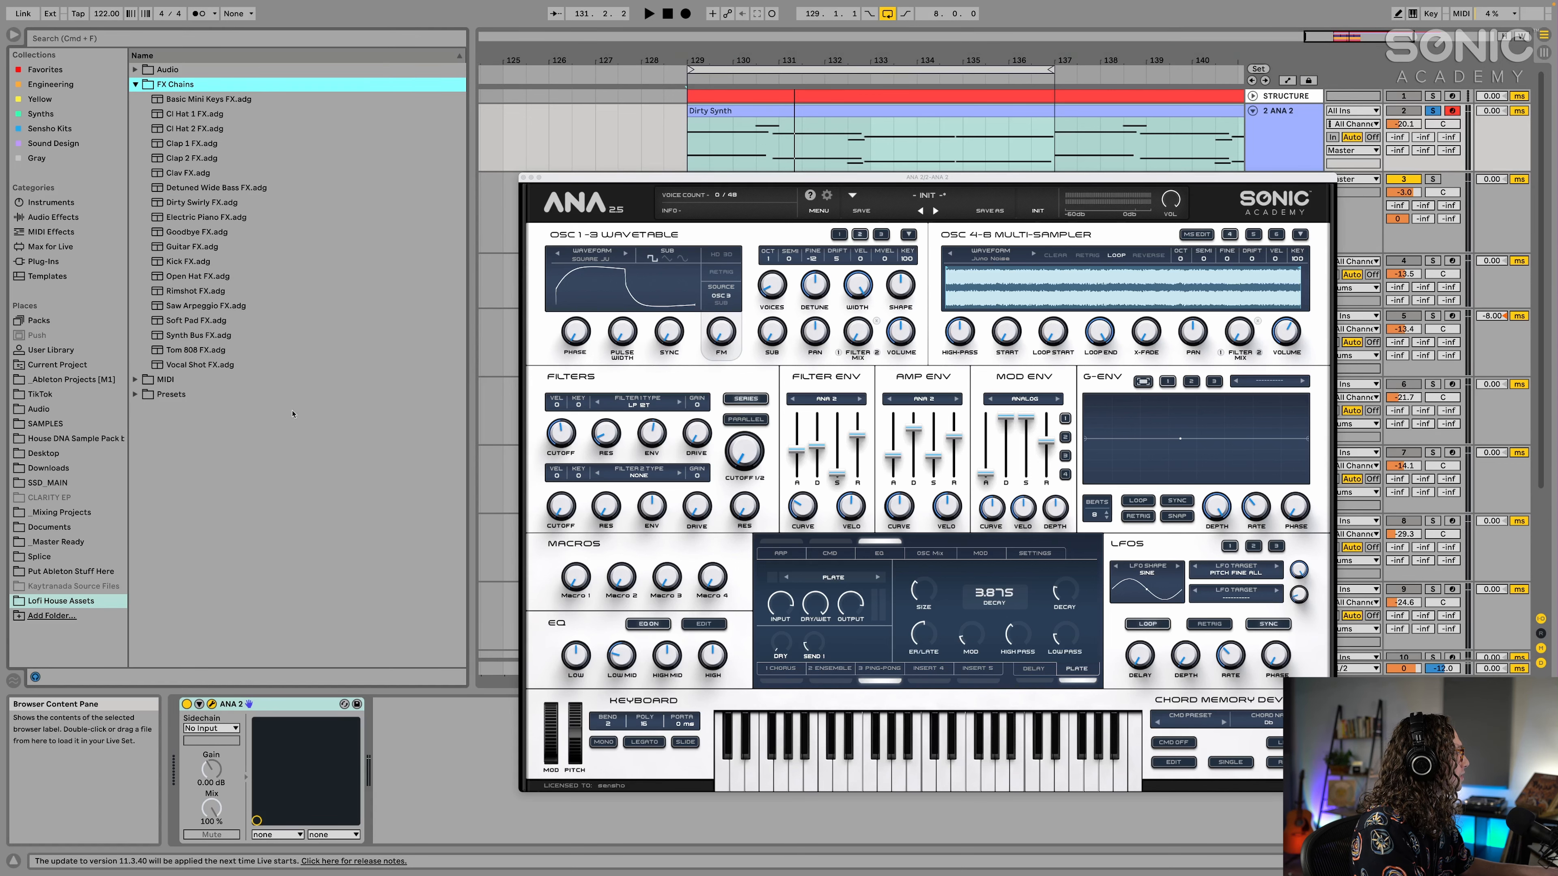
{"action": "left_click_drag", "start_coordinate": [197, 206], "coordinate": [477, 768]}
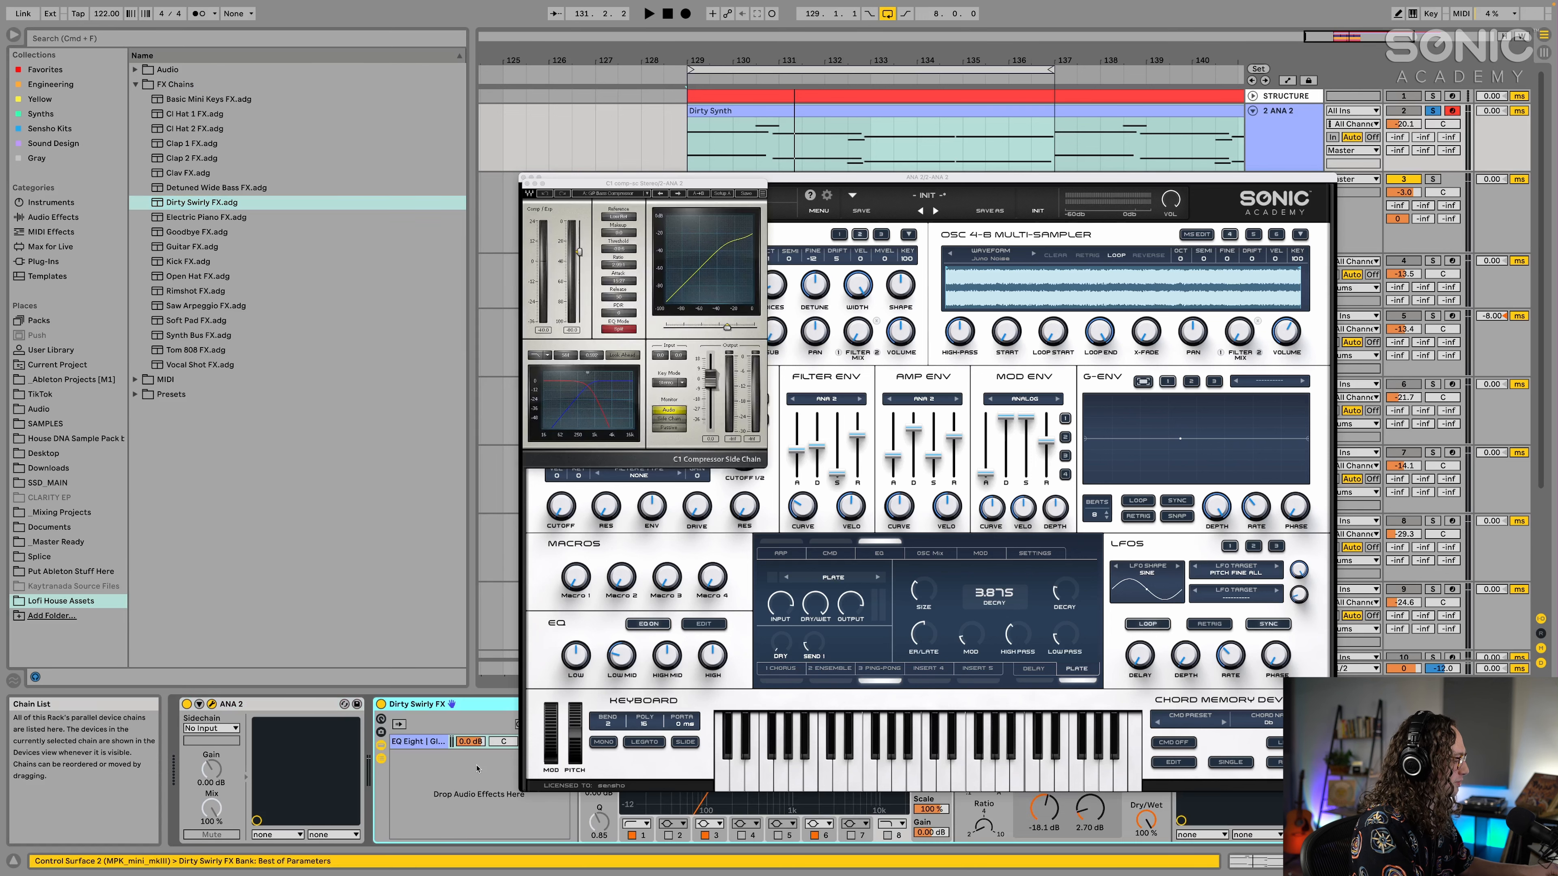
Bypass the Glue Compressor and C1 devices in the Dirty Swirly rack, keeping EQ Eight on with its band 6 switched off.
{"action": "key", "text": "super+alt+p"}
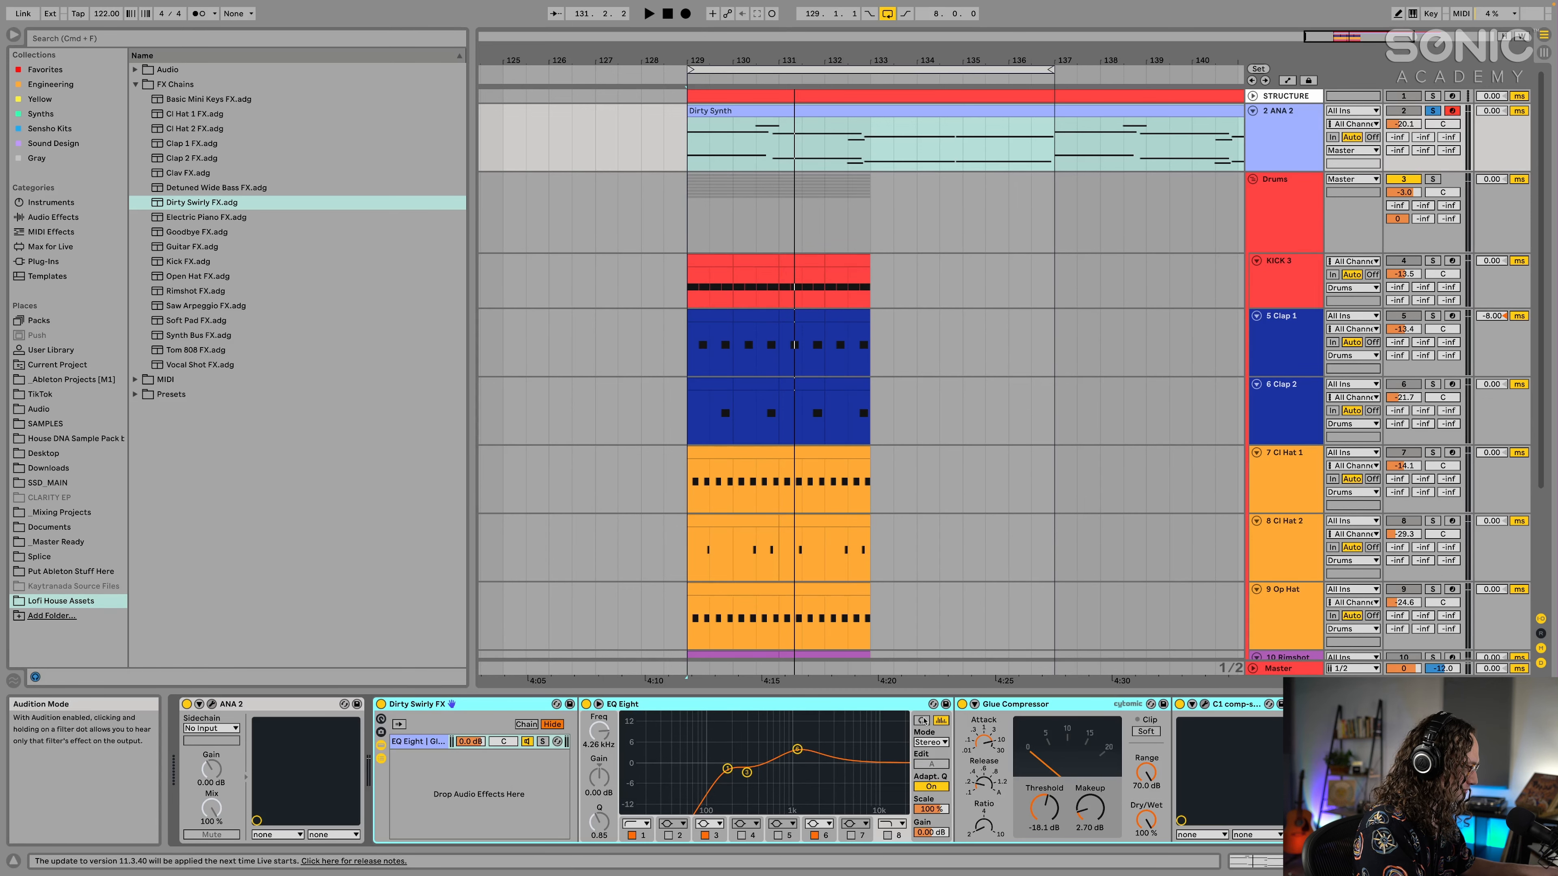
{"action": "left_click", "coordinate": [586, 704]}
{"action": "left_click", "coordinate": [886, 623]}
{"action": "left_click", "coordinate": [1212, 623]}
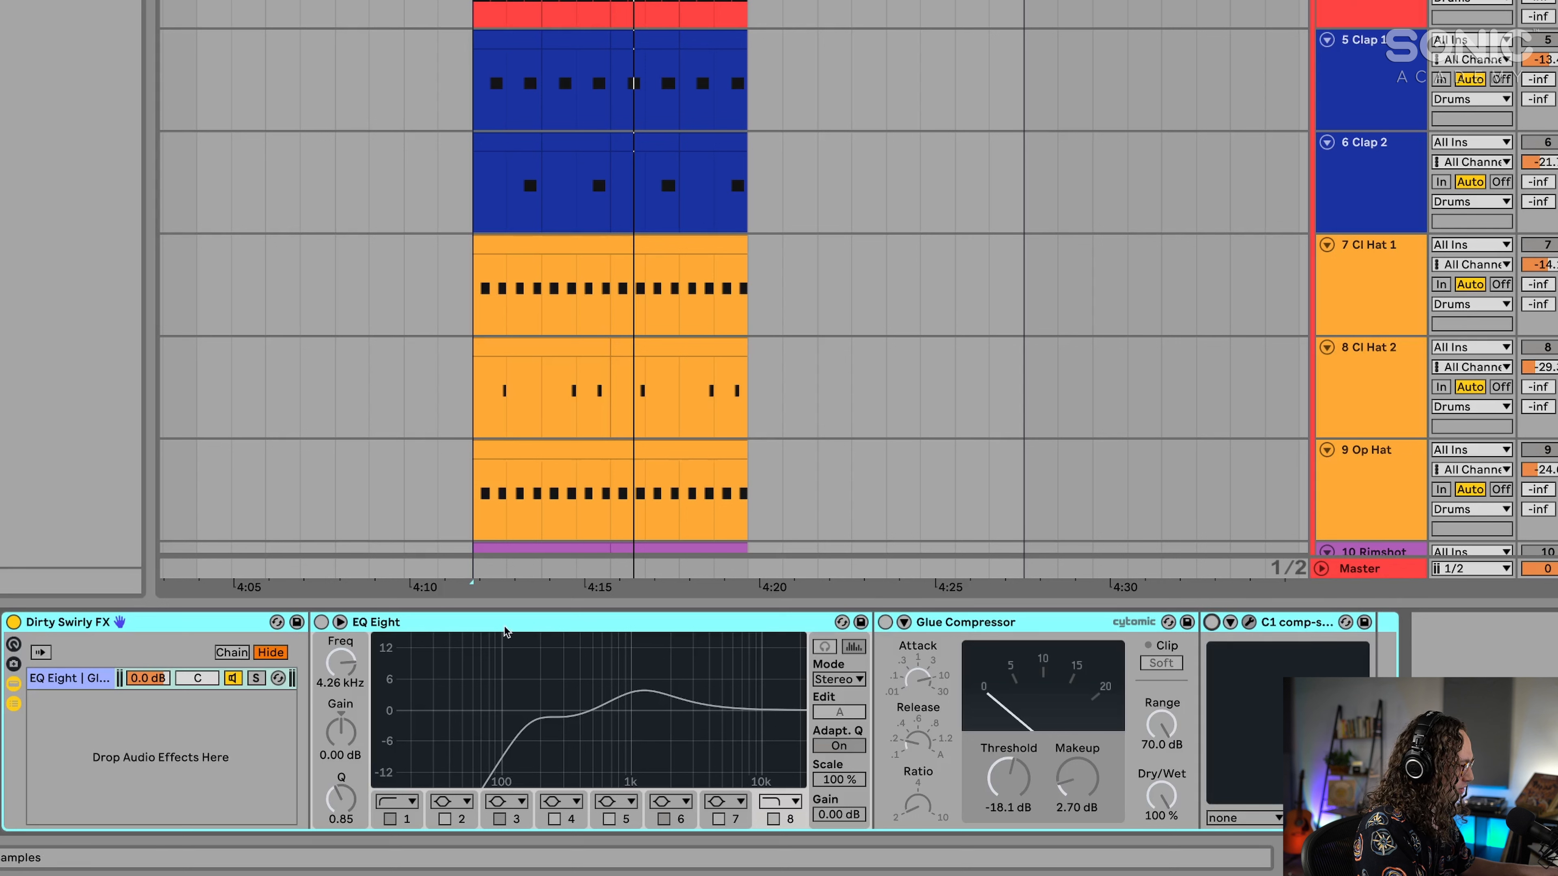
{"action": "left_click", "coordinate": [320, 623]}
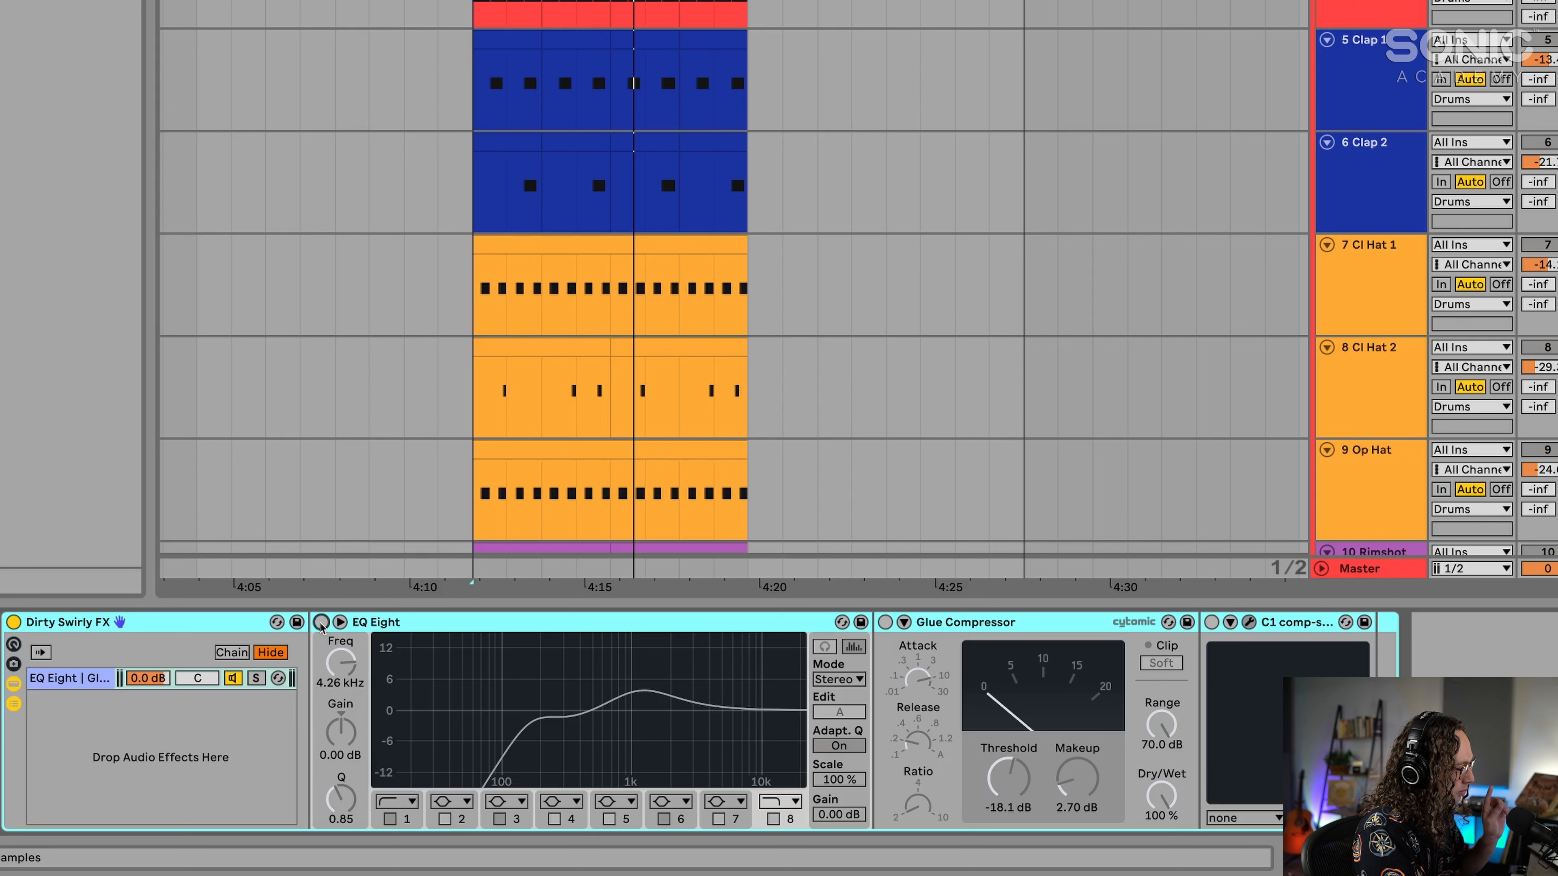
{"action": "left_click", "coordinate": [664, 820]}
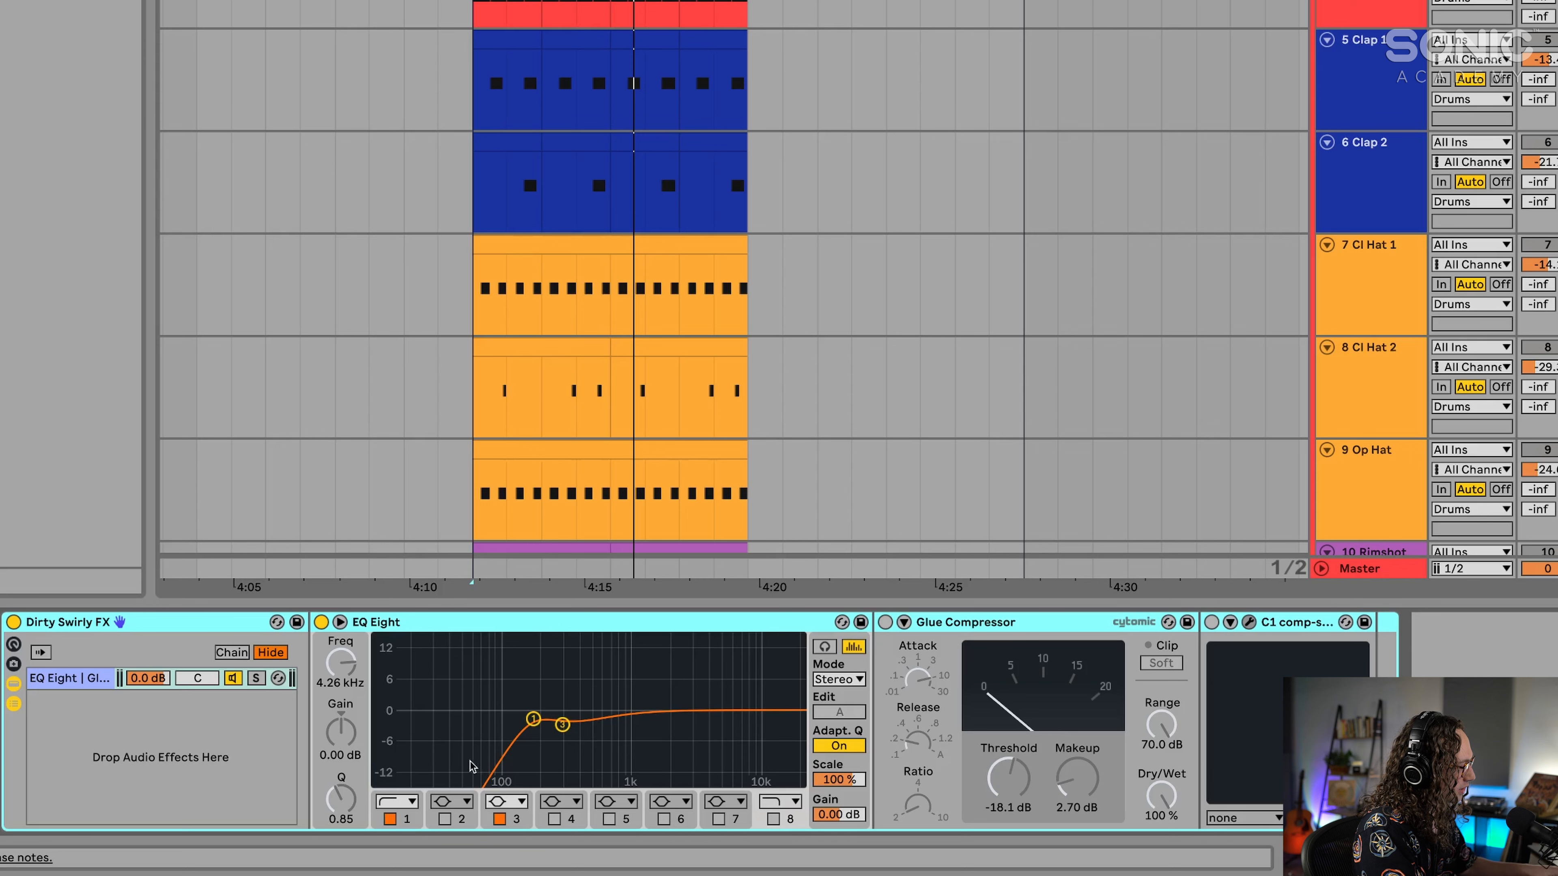
Play the loop and raise the ANA 2 track volume to -13.3 dB.
{"action": "key", "text": "space"}
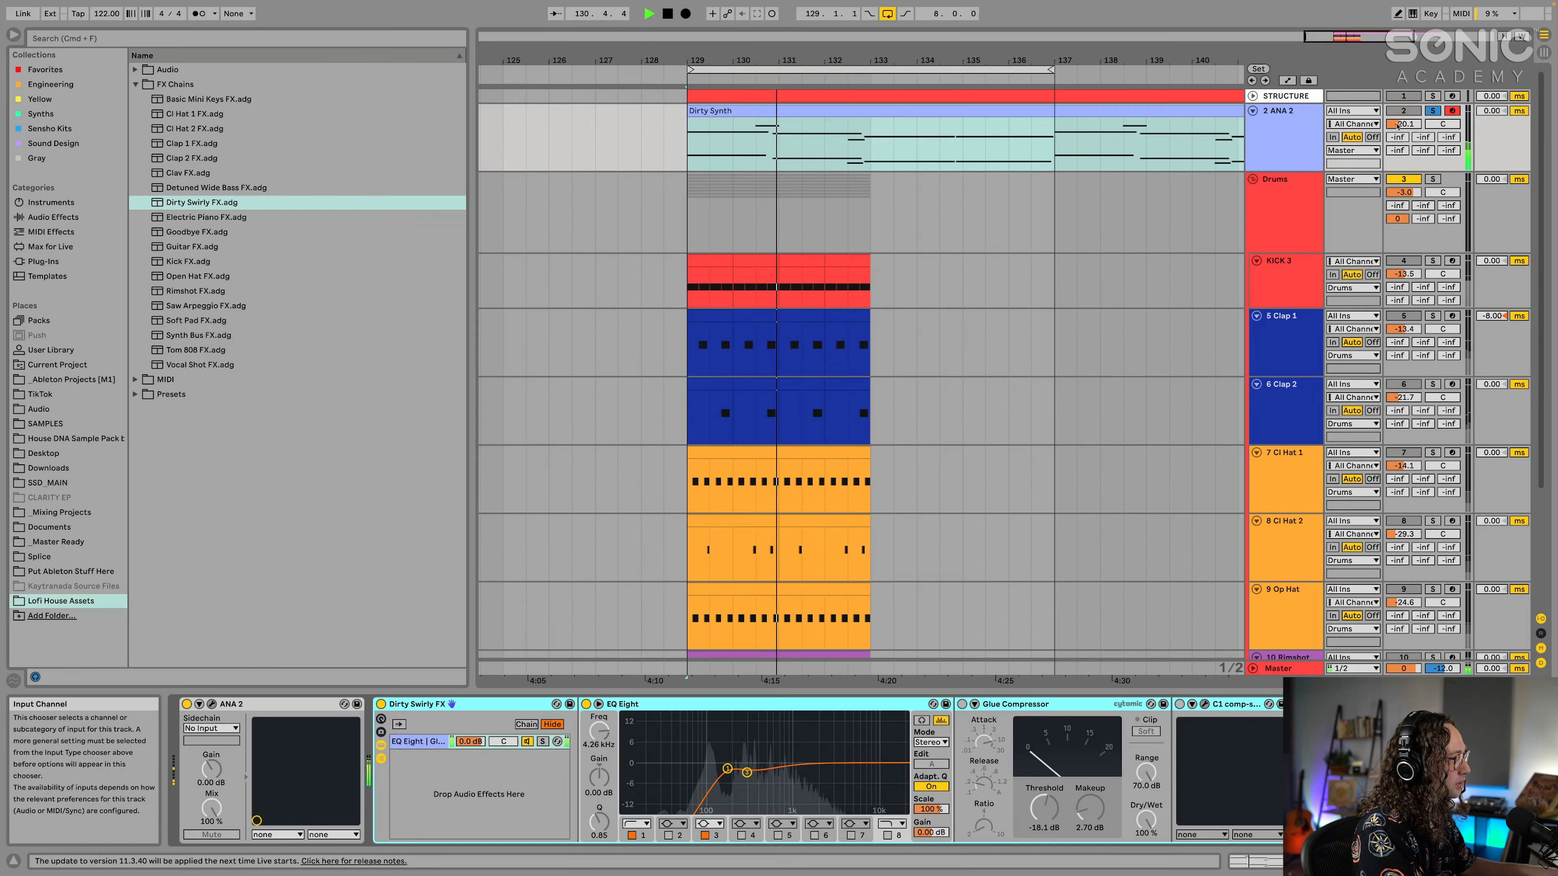
{"action": "left_click_drag", "start_coordinate": [1398, 125], "coordinate": [1399, 108]}
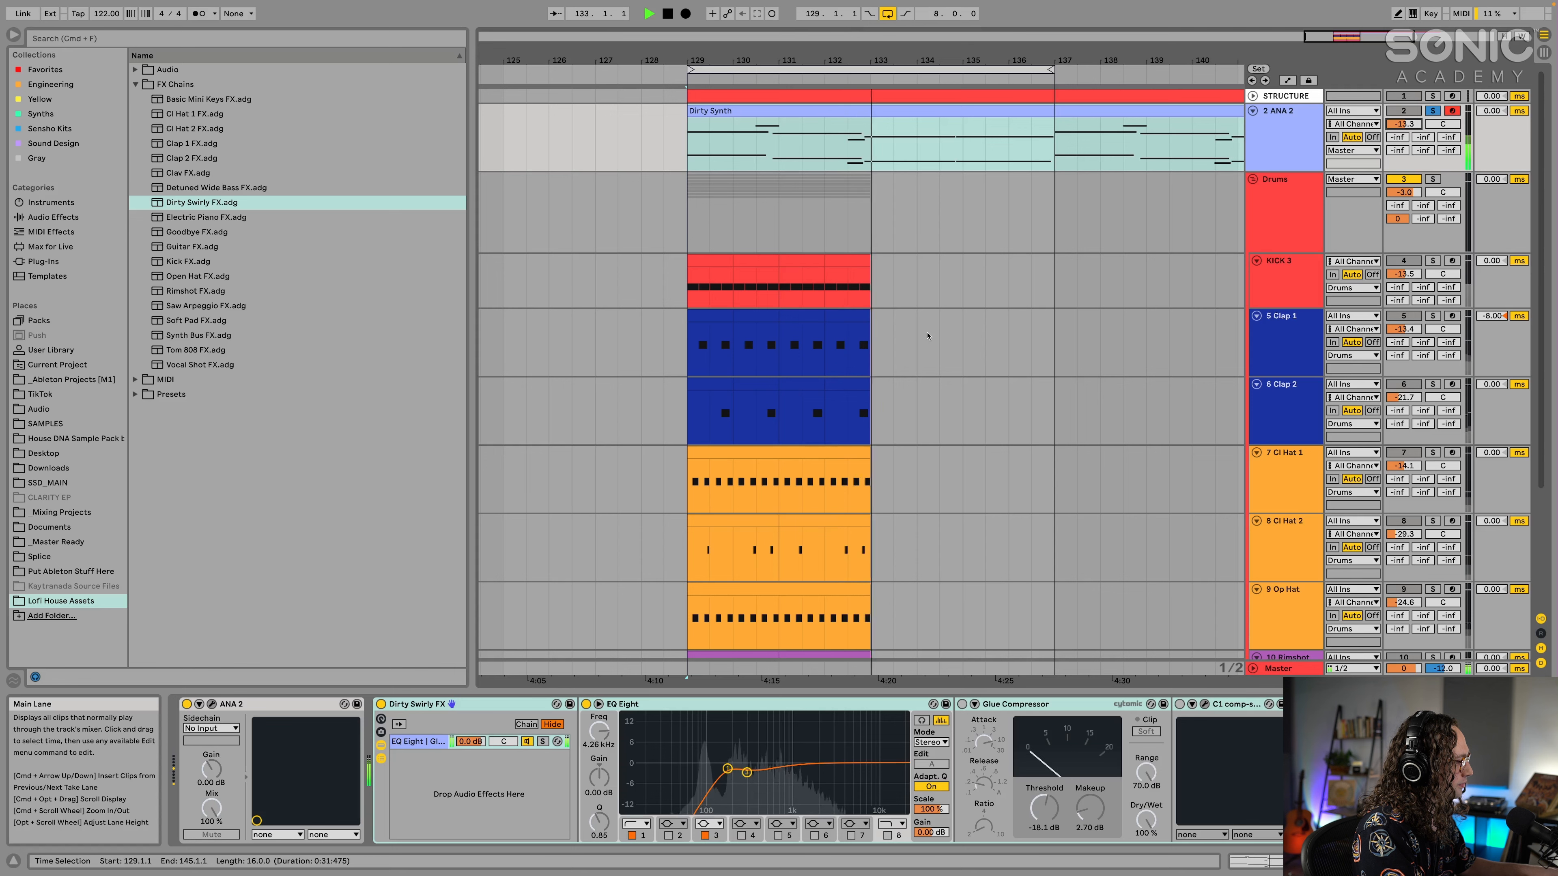
{"action": "key", "text": "space"}
Reopen ANA 2 without the C1 window and lower the cutoff of its first filter while the loop plays.
{"action": "key", "text": "super+alt+p"}
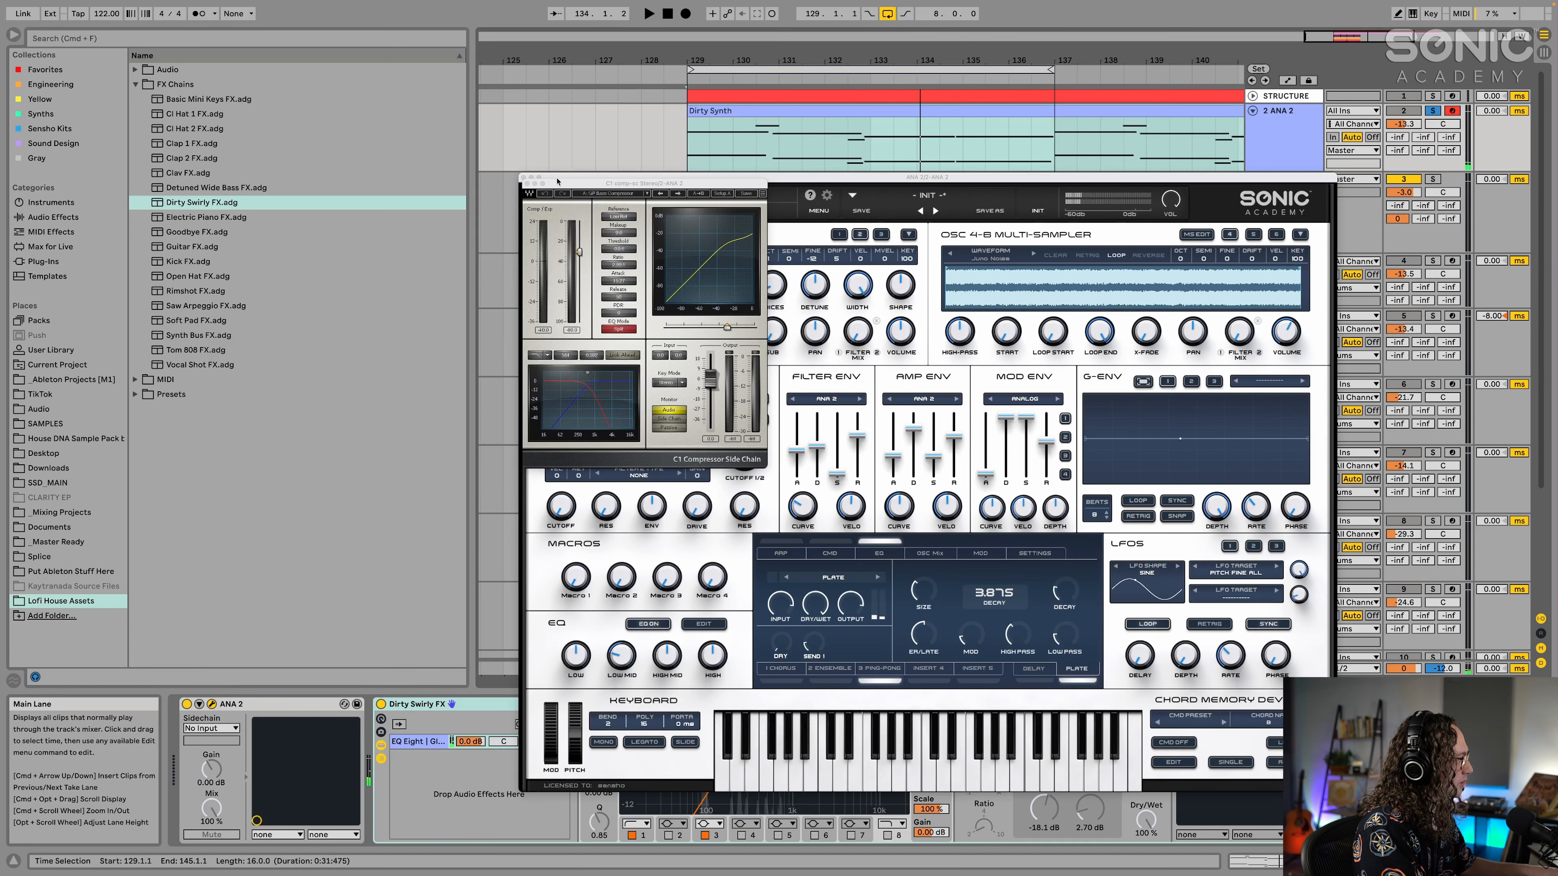
{"action": "left_click", "coordinate": [526, 183]}
{"action": "key", "text": "space"}
{"action": "left_click_drag", "start_coordinate": [564, 431], "coordinate": [561, 446]}
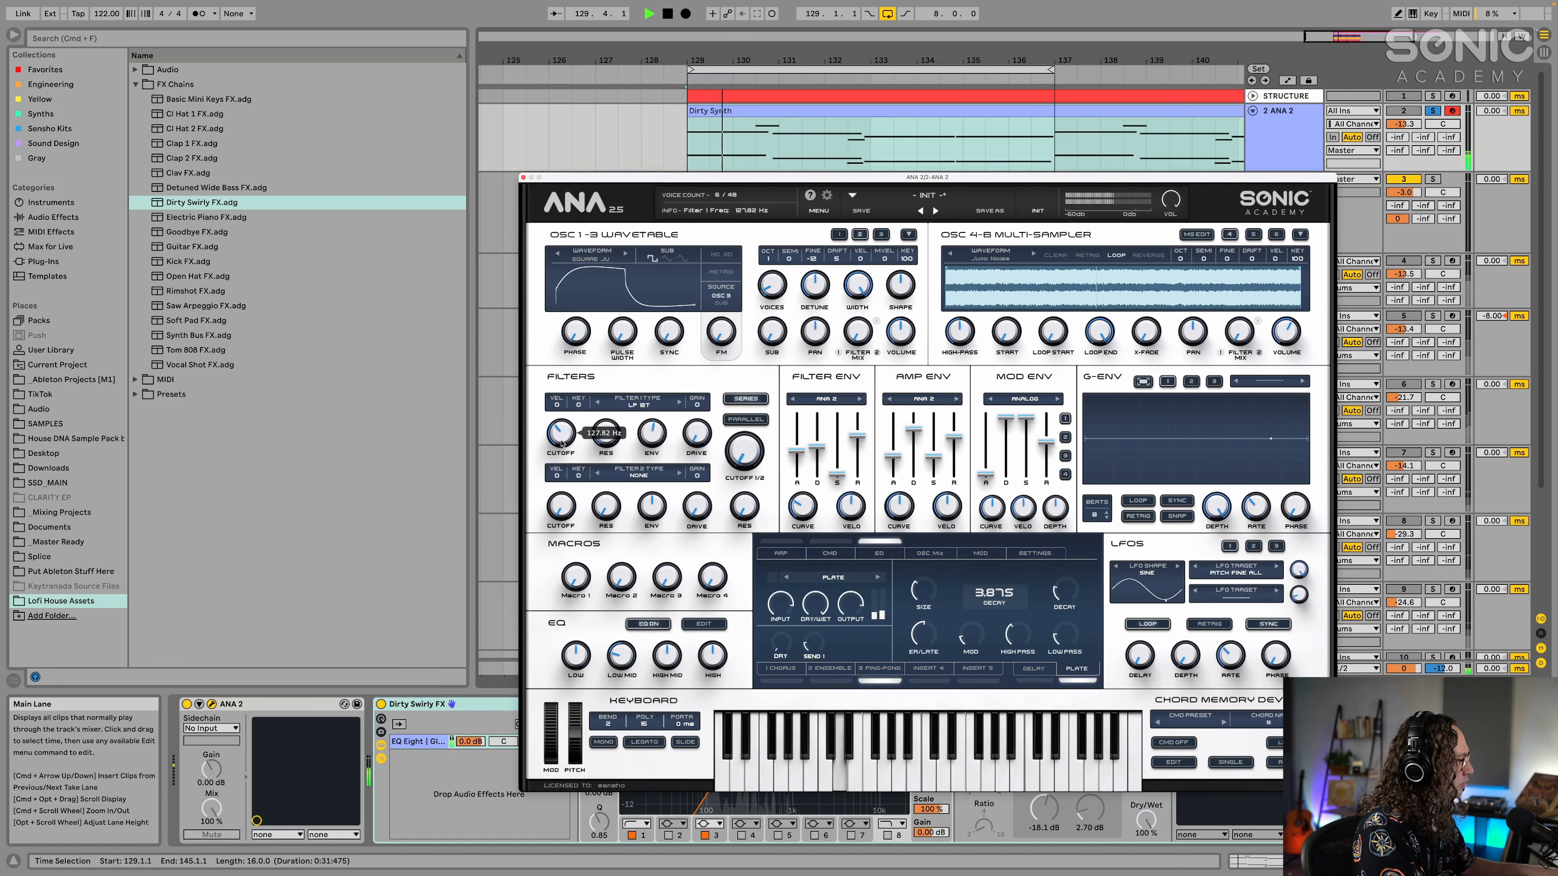
{"action": "left_click_drag", "start_coordinate": [562, 443], "coordinate": [562, 443]}
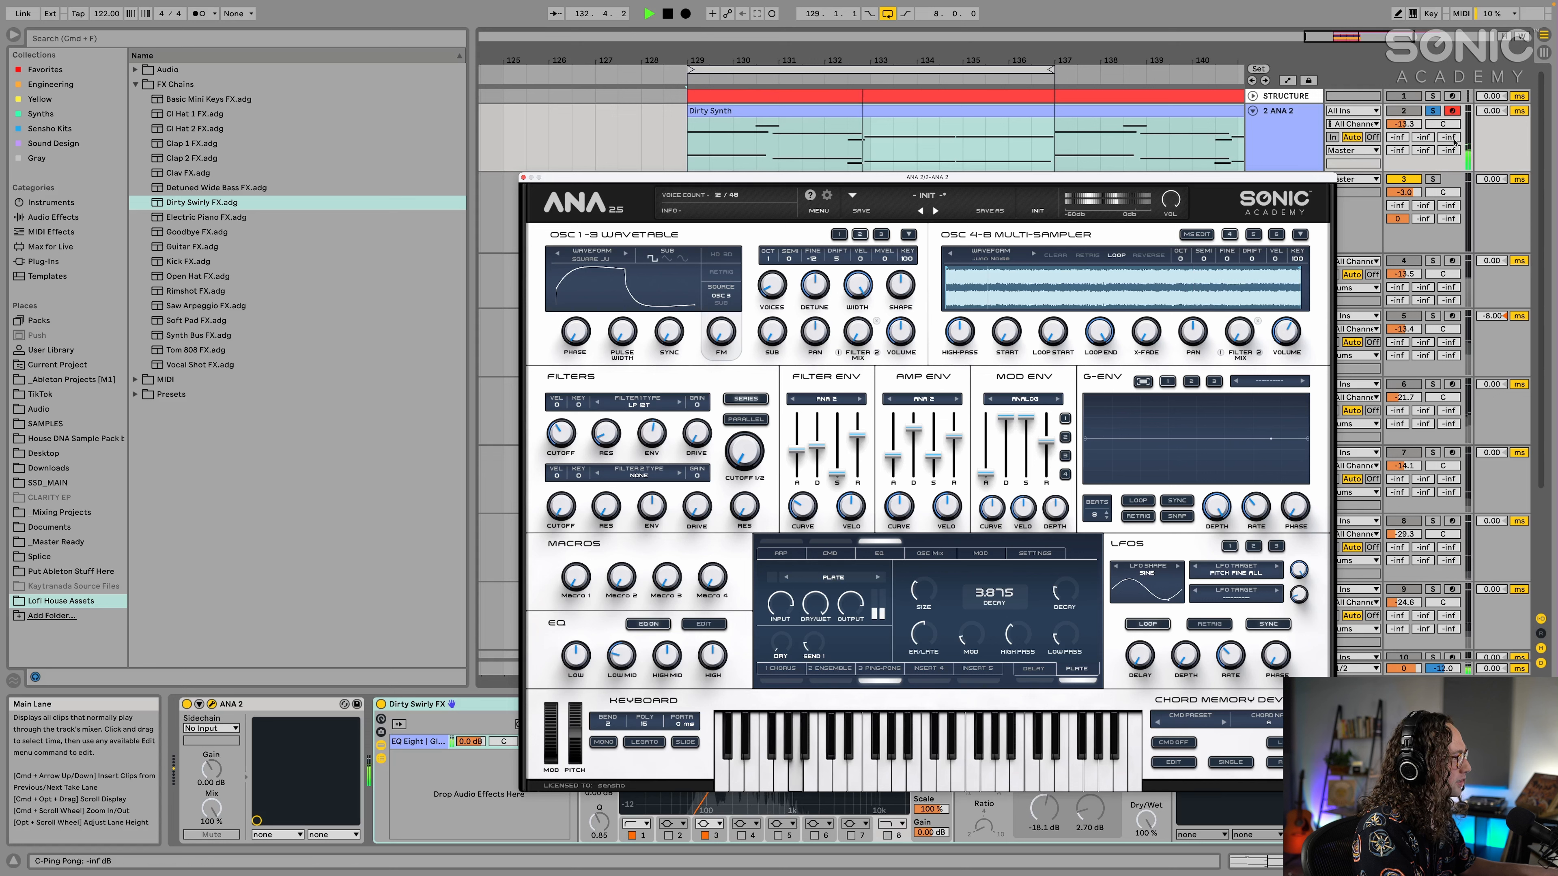
Raise the ANA 2 track volume to -7.3 dB and restart the loop from its beginning.
{"action": "left_click_drag", "start_coordinate": [1404, 124], "coordinate": [1404, 107]}
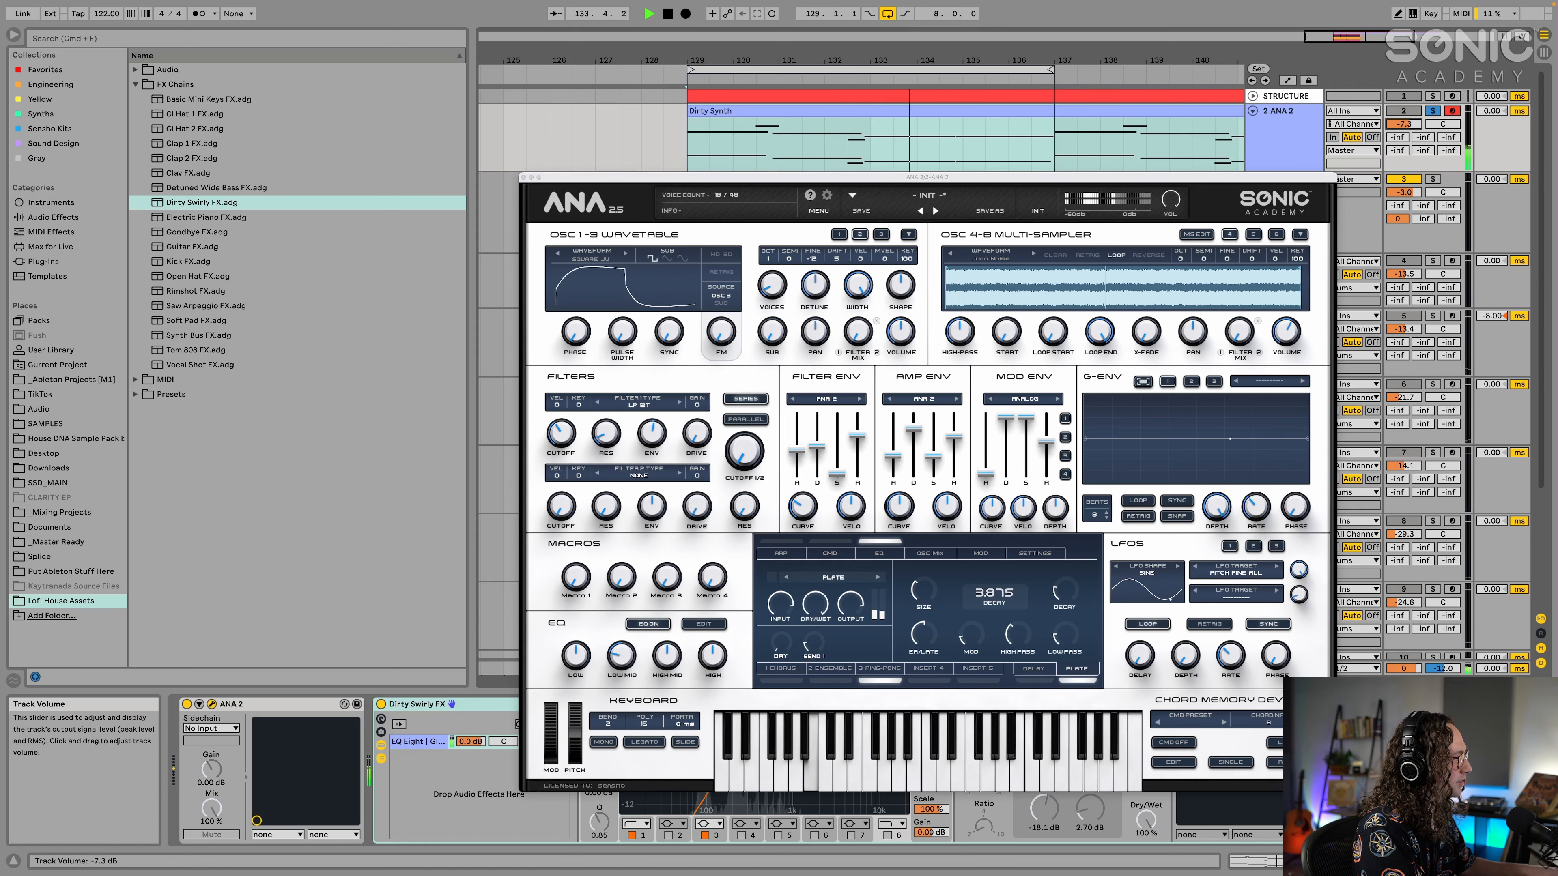
{"action": "key", "text": "space"}
{"action": "key", "text": "space"}
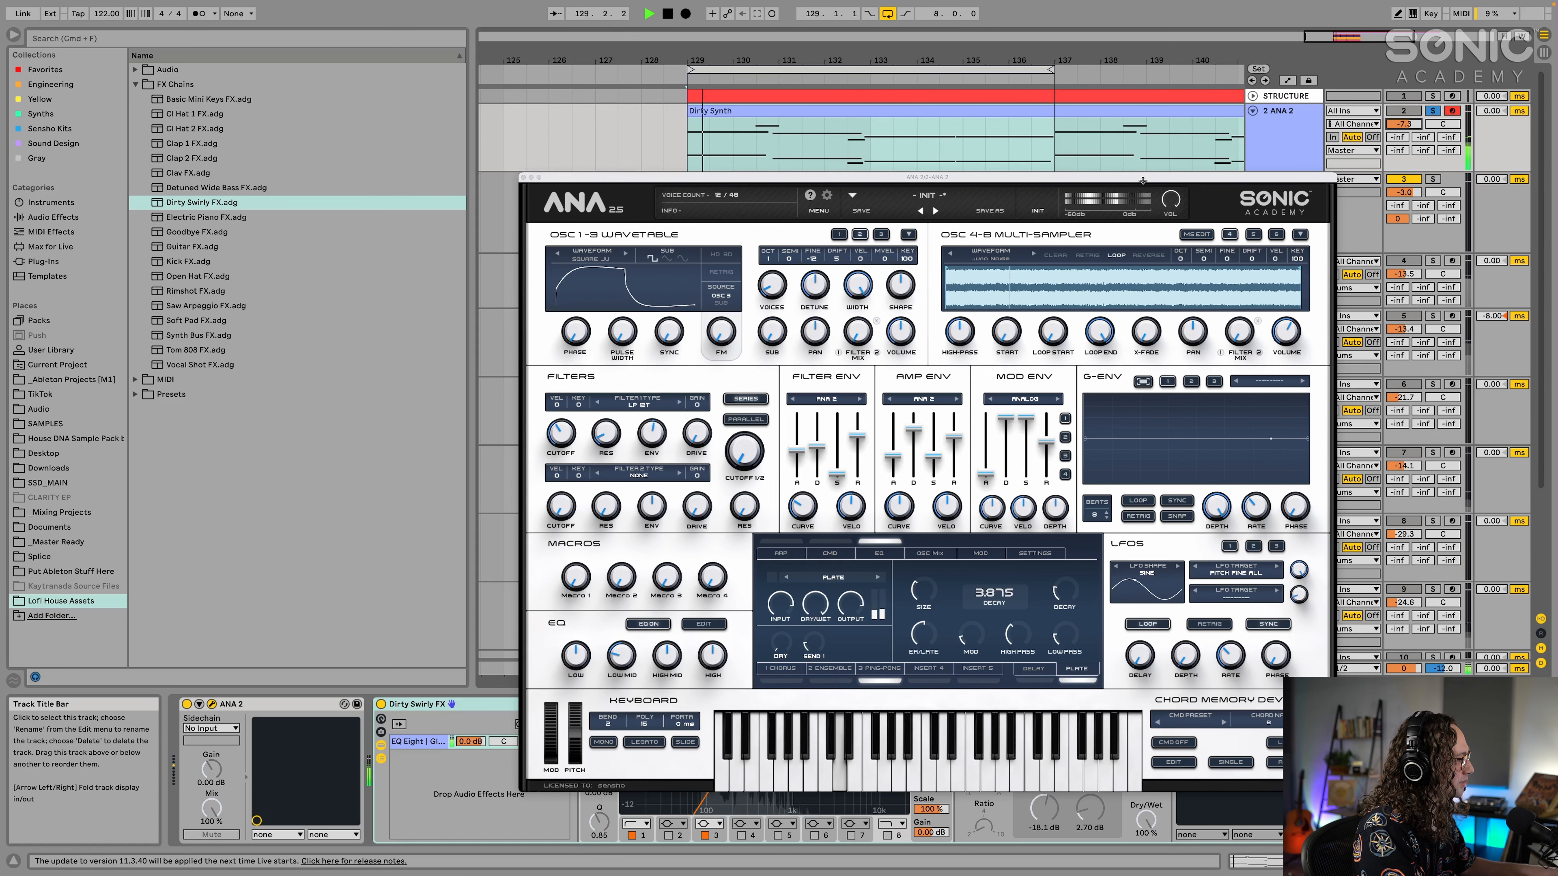
Close the synth window and audition EQ Eight's low cut by sweeping band 1 down to 27.2 Hz and back.
{"action": "left_click", "coordinate": [524, 177]}
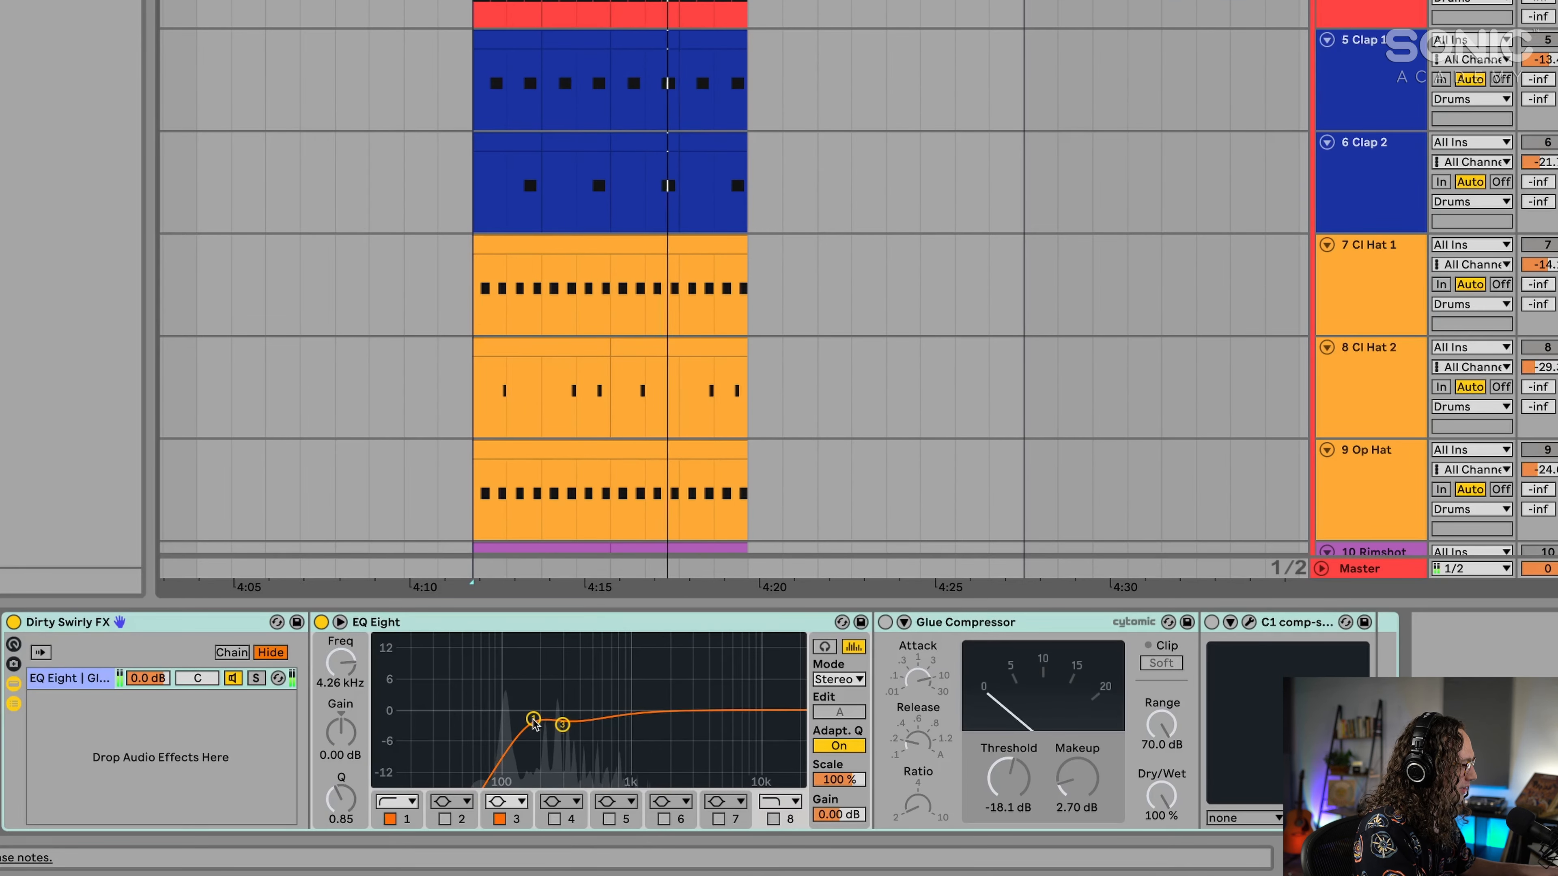
{"action": "left_click_drag", "start_coordinate": [533, 722], "coordinate": [432, 722]}
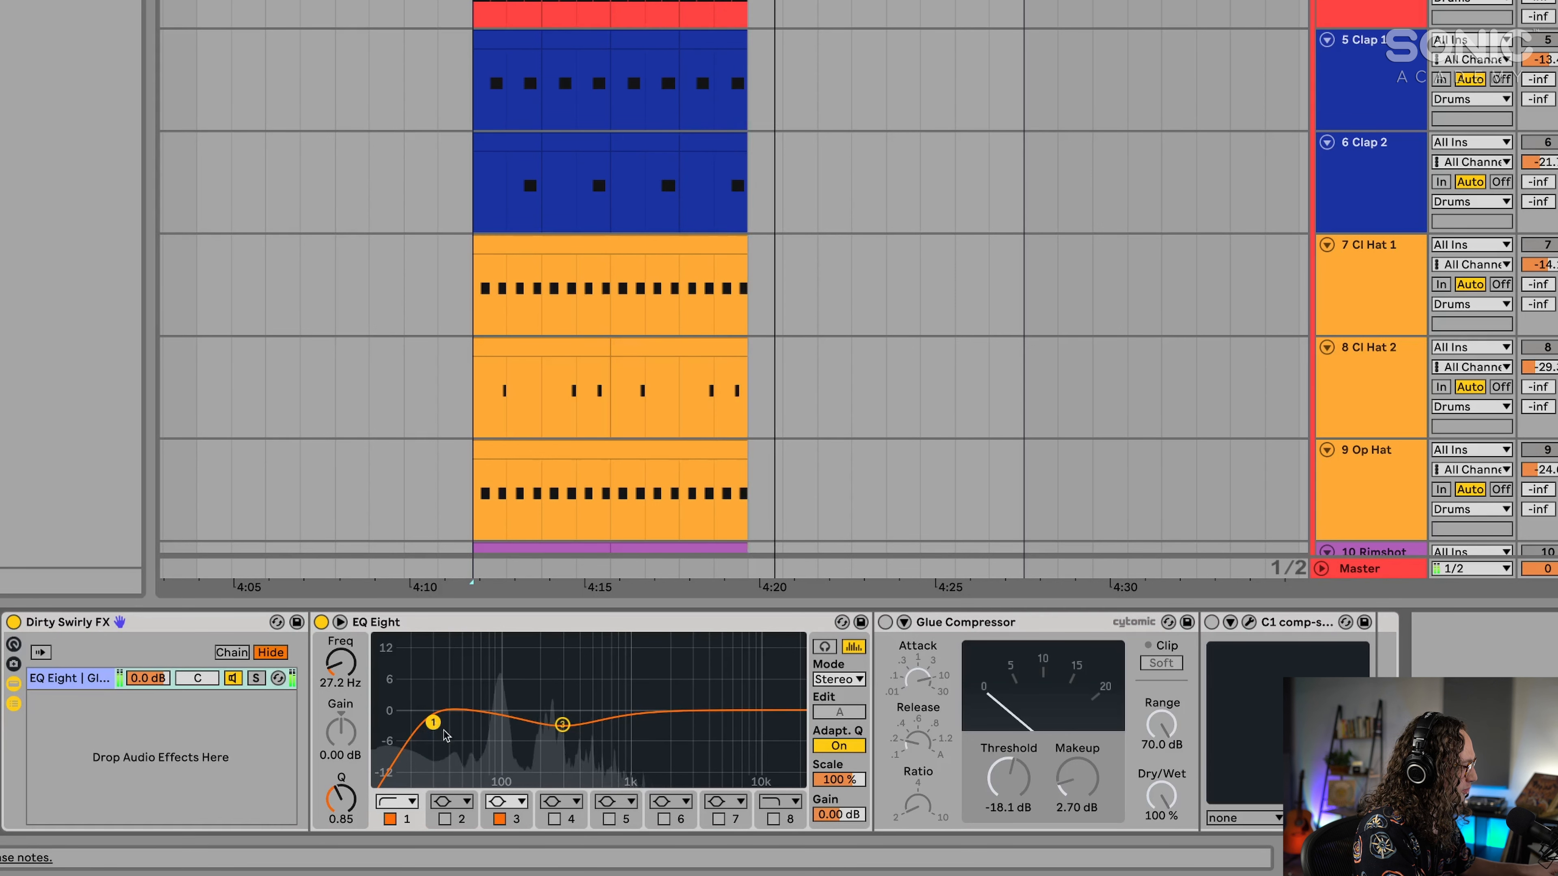
{"action": "left_click_drag", "start_coordinate": [432, 722], "coordinate": [533, 792]}
Enable EQ Eight's band 6 and boost it by about 5.6 dB at about 1.29 kHz, comparing it during playback.
{"action": "left_click", "coordinate": [664, 819]}
{"action": "mouse_move", "coordinate": [638, 710]}
{"action": "left_mouse_down"}
{"action": "mouse_move", "coordinate": [637, 689]}
{"action": "mouse_move", "coordinate": [640, 712]}
{"action": "left_mouse_up"}
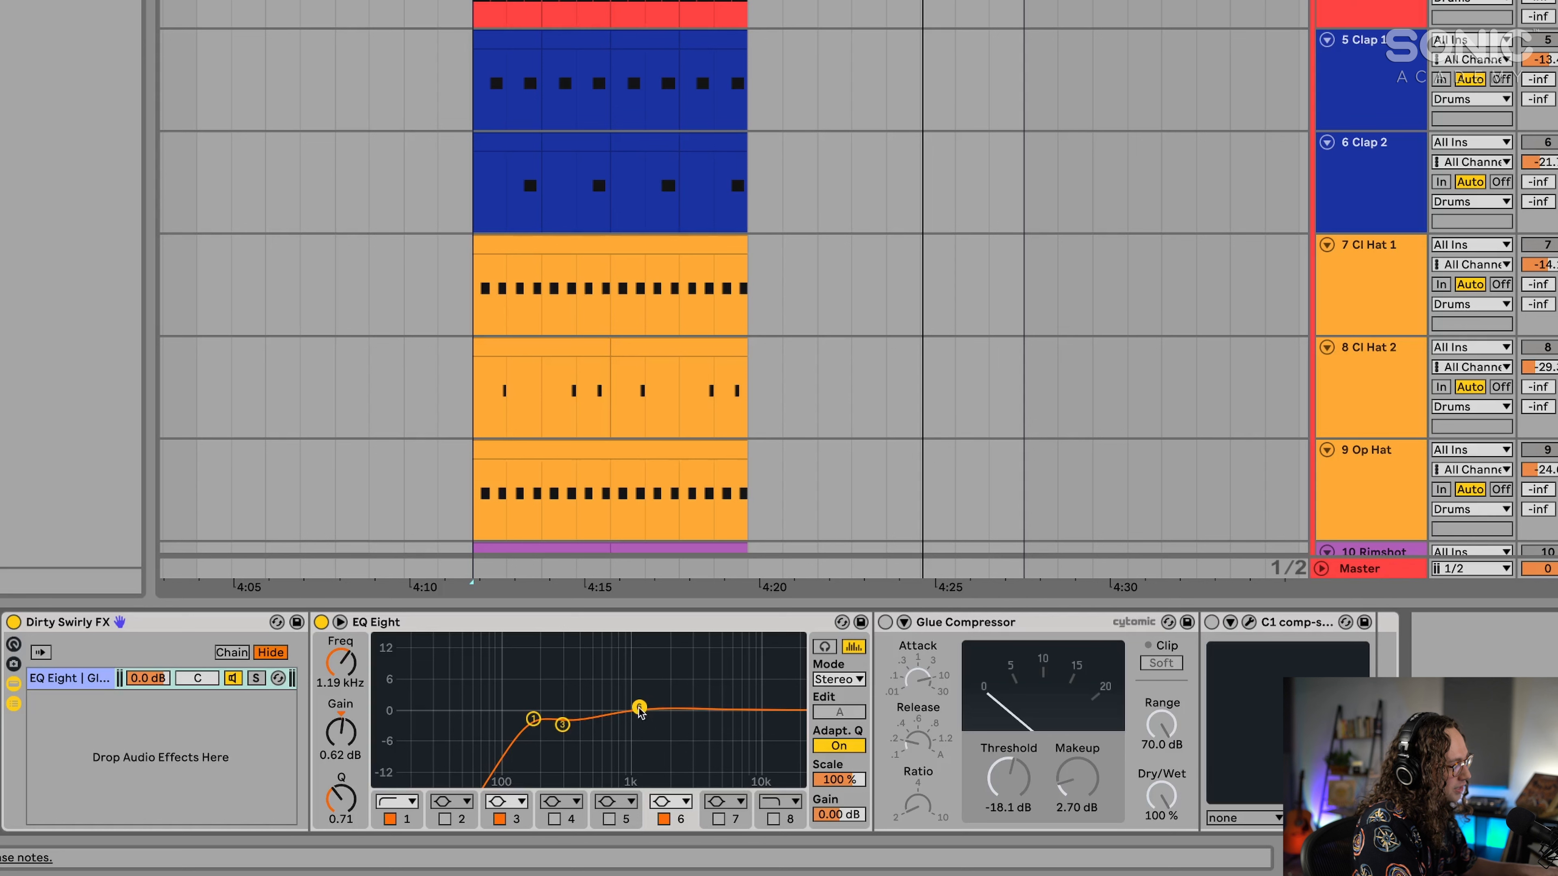
{"action": "key", "text": "space"}
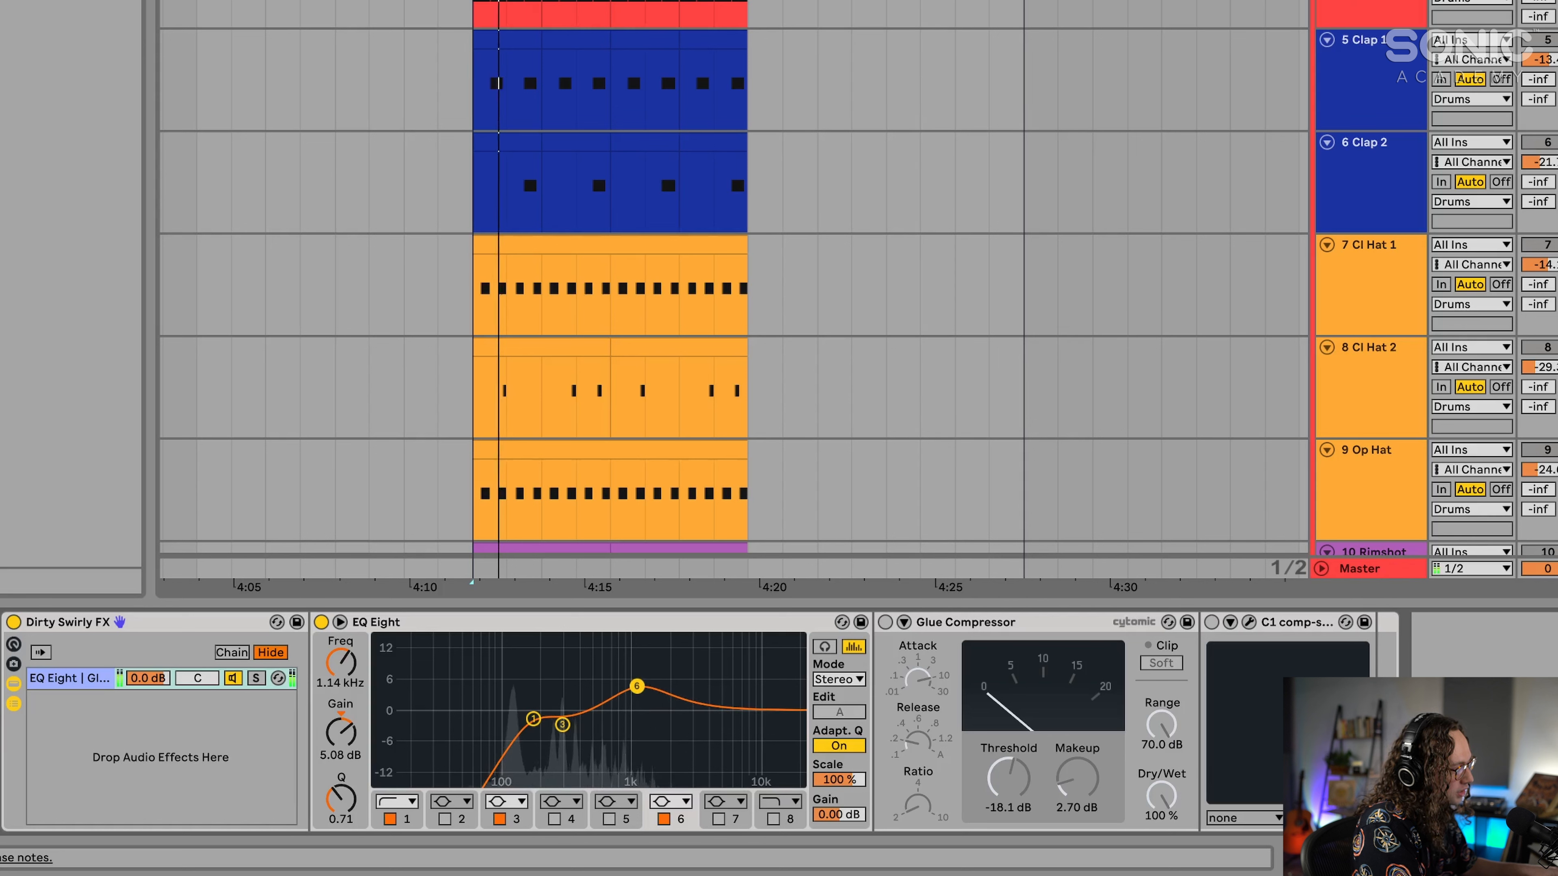
{"action": "left_click_drag", "start_coordinate": [638, 685], "coordinate": [638, 688]}
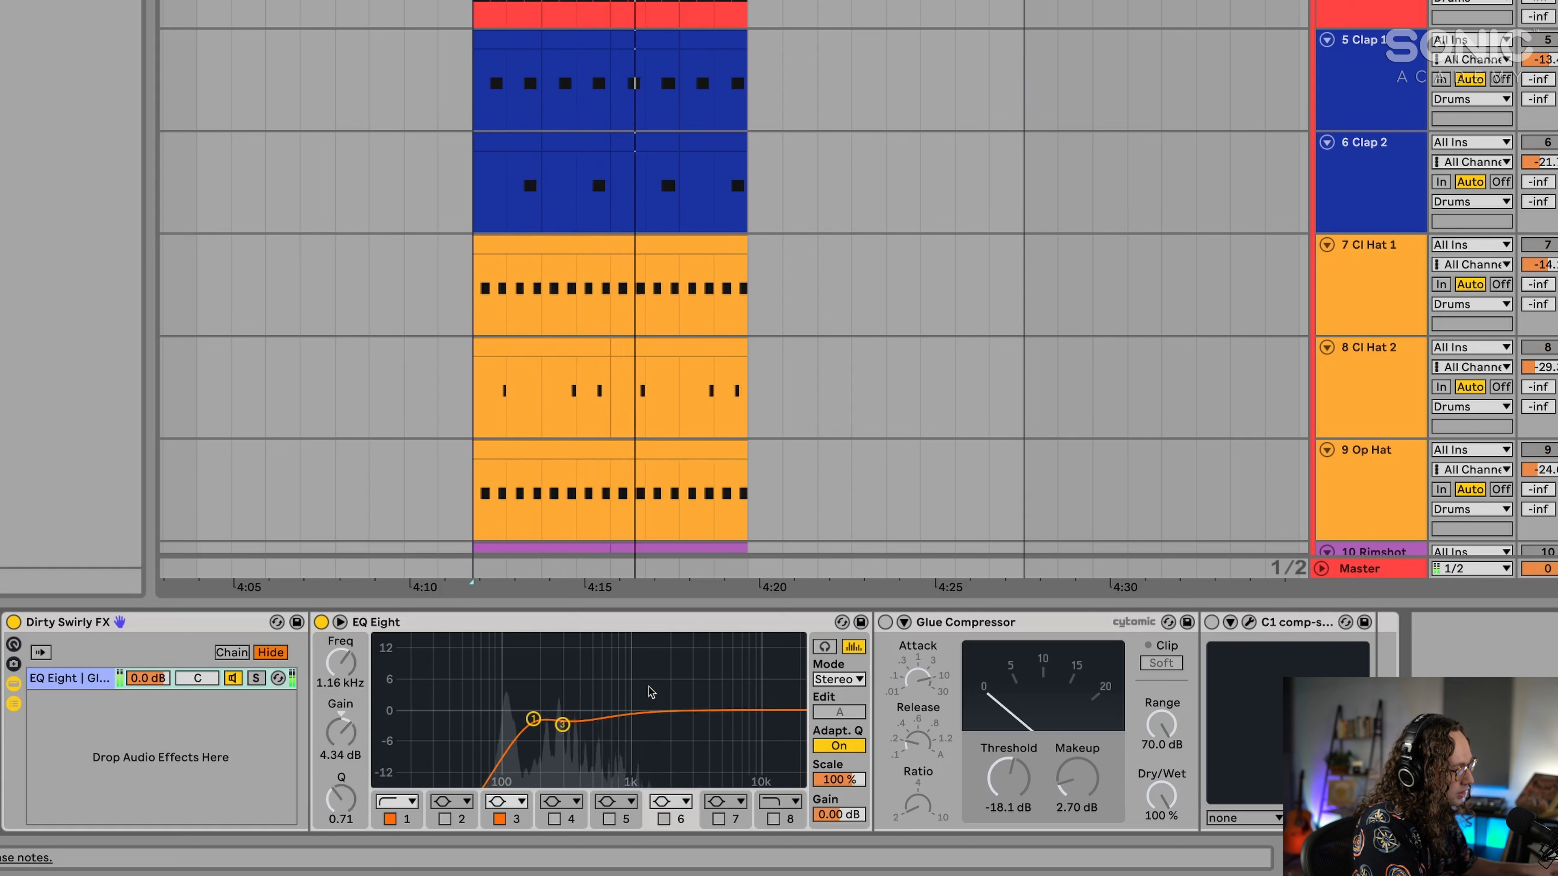
{"action": "mouse_move", "coordinate": [638, 688]}
{"action": "left_mouse_down"}
{"action": "mouse_move", "coordinate": [634, 647]}
{"action": "mouse_move", "coordinate": [643, 683]}
{"action": "left_mouse_up"}
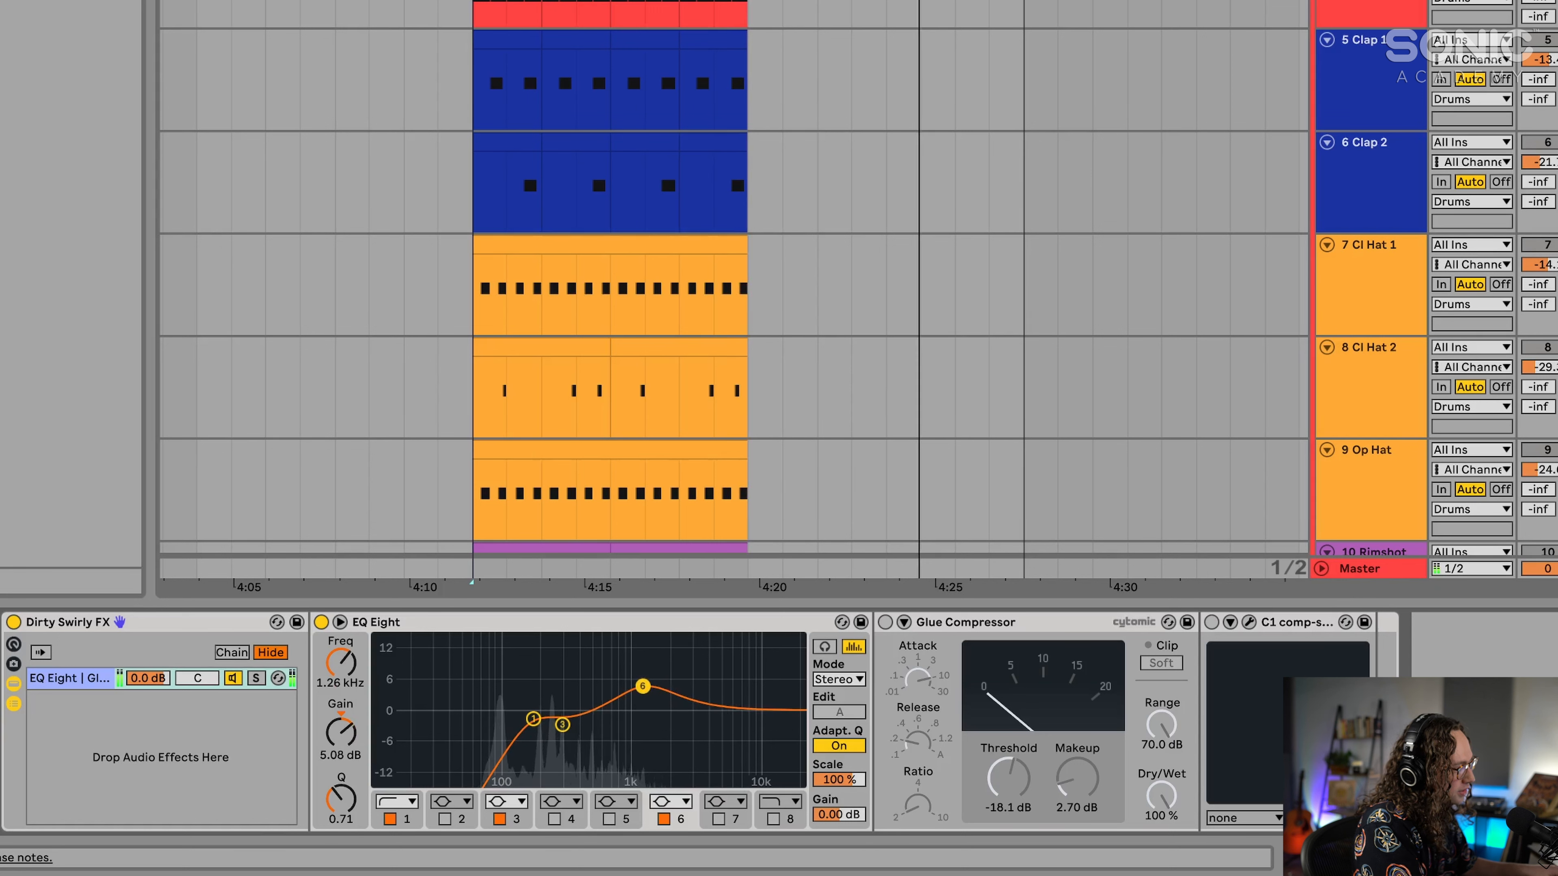
Switch the rack's Glue Compressor and C1 side-chain compressor back on and display the C1 window by itself.
{"action": "left_click", "coordinate": [887, 622]}
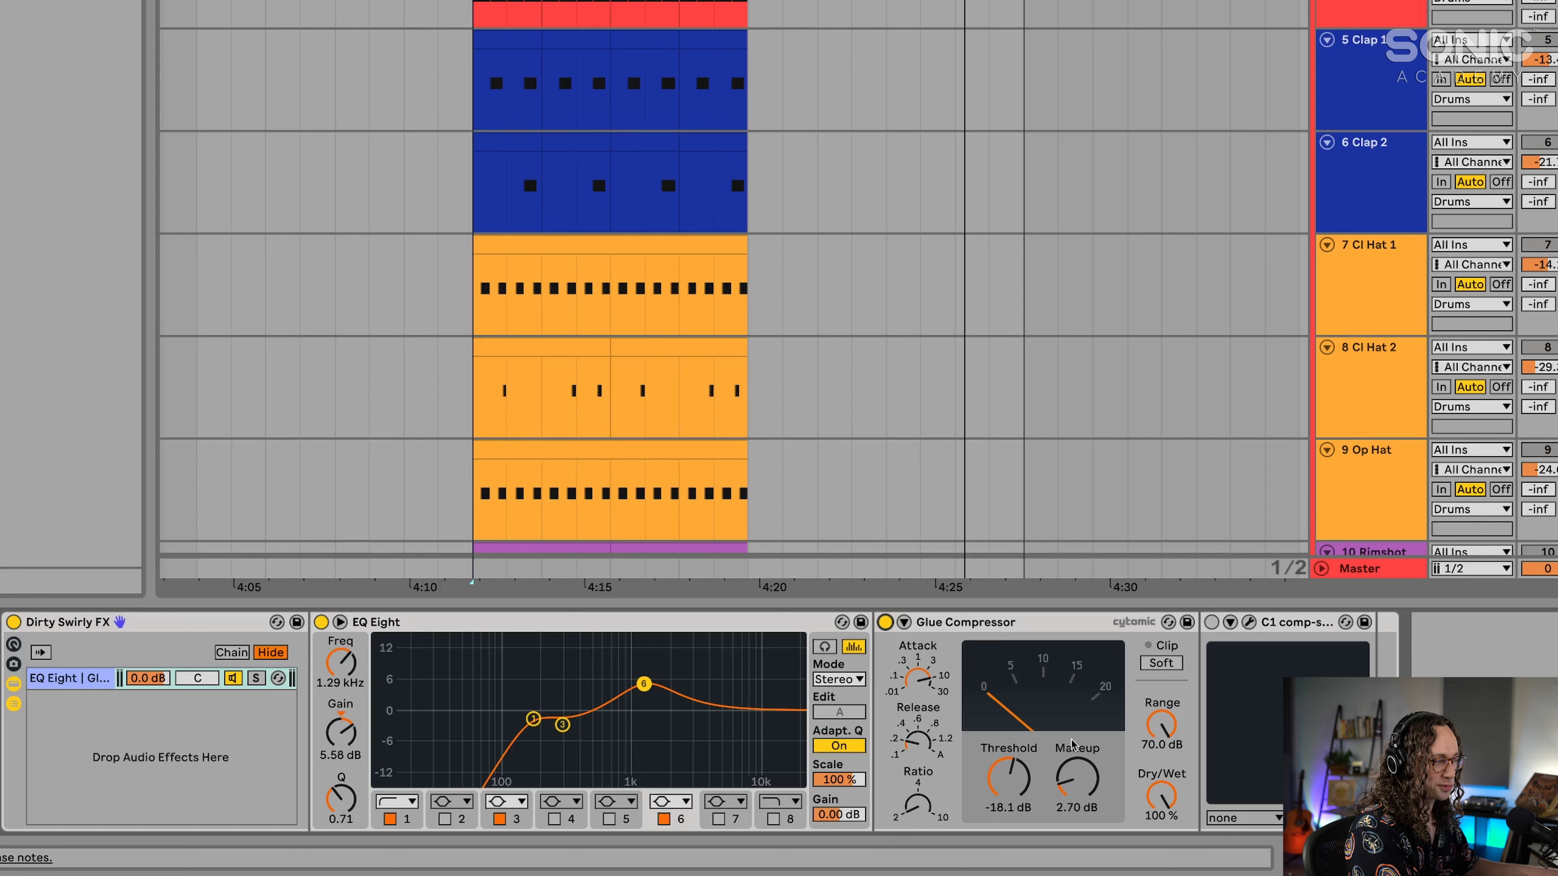
{"action": "key", "text": "space"}
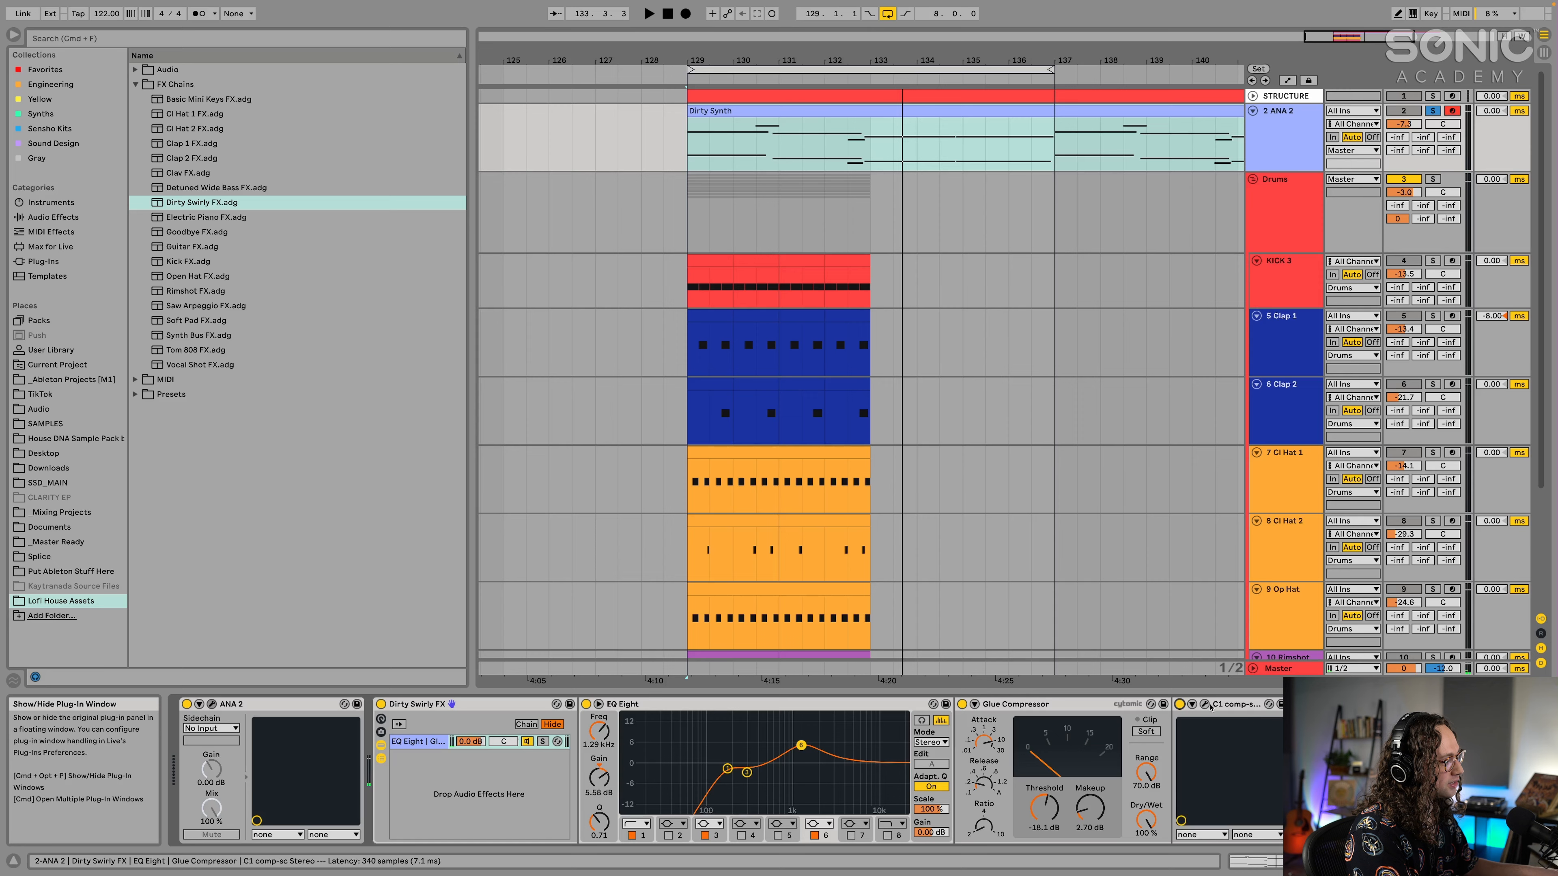
{"action": "left_click", "coordinate": [1248, 623]}
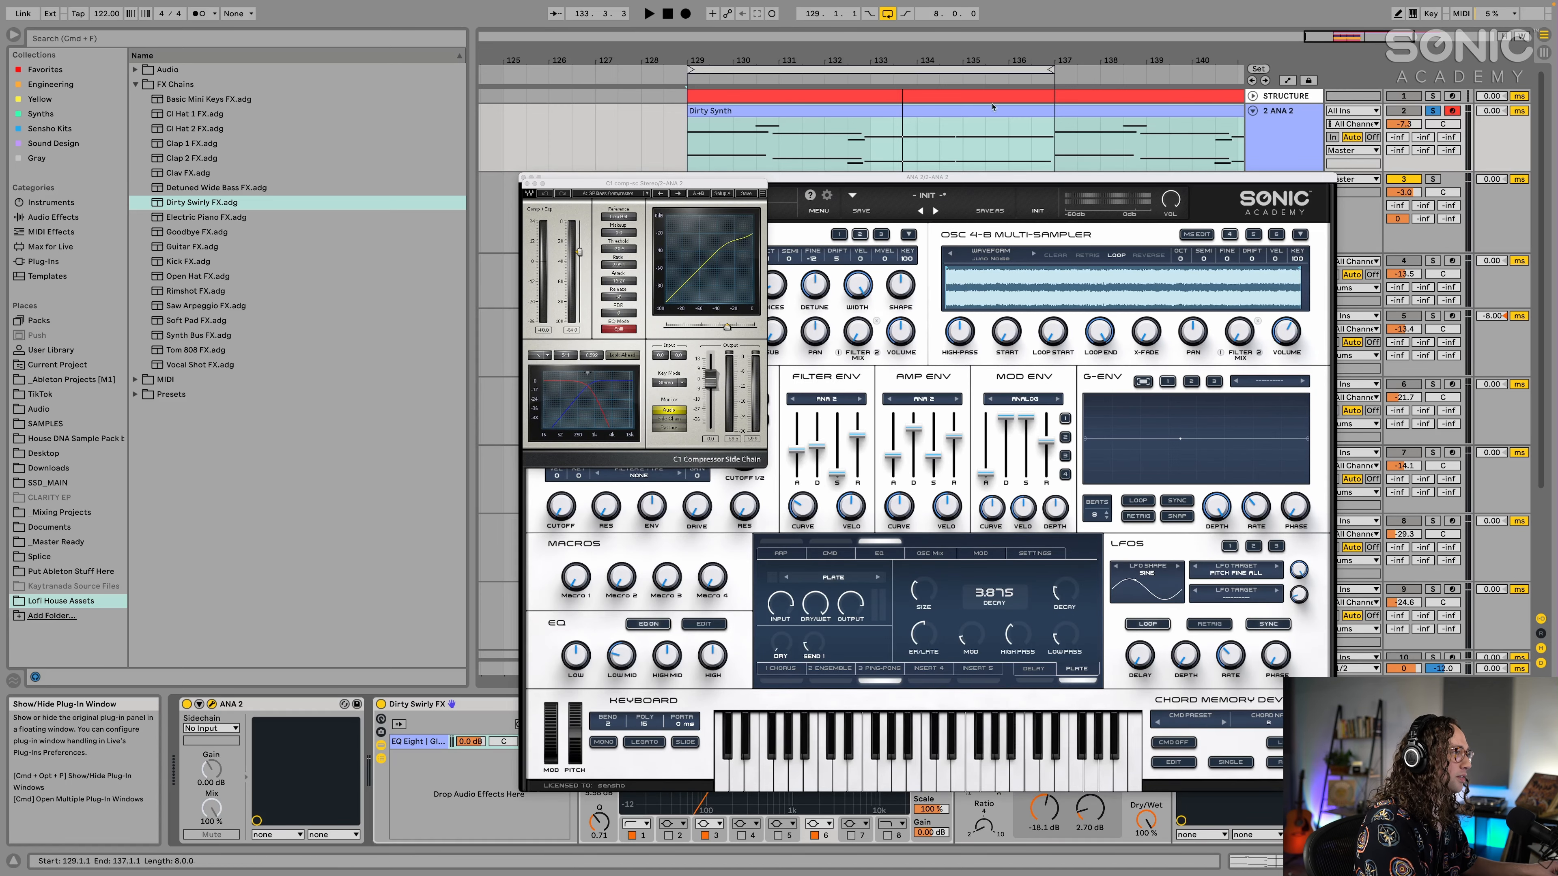
{"action": "key", "text": "super+w"}
{"action": "key", "text": "super+w"}
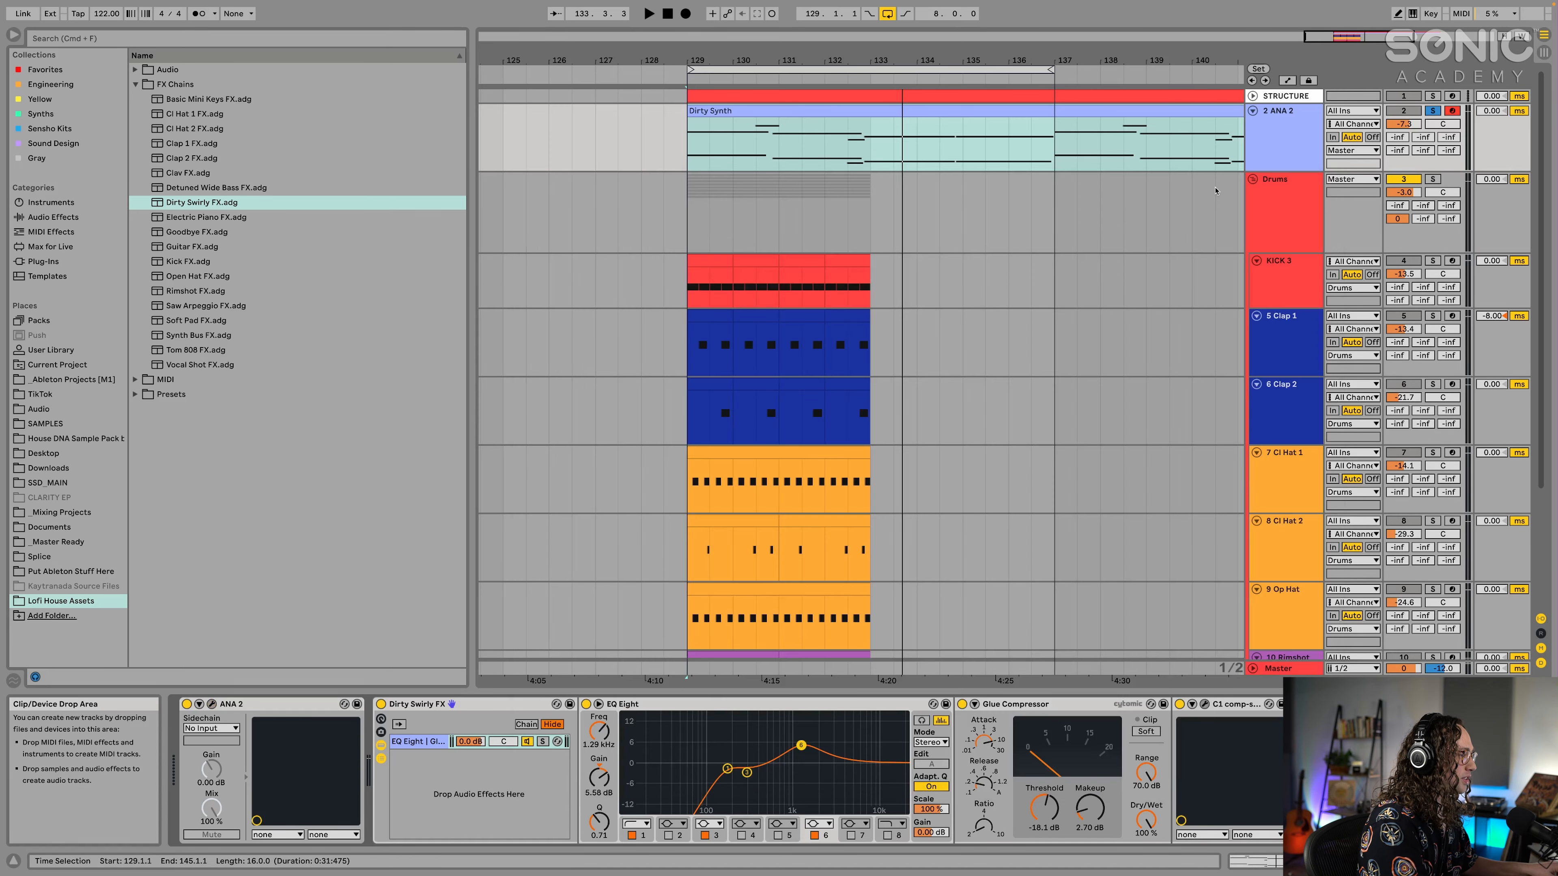
{"action": "left_click", "coordinate": [211, 704]}
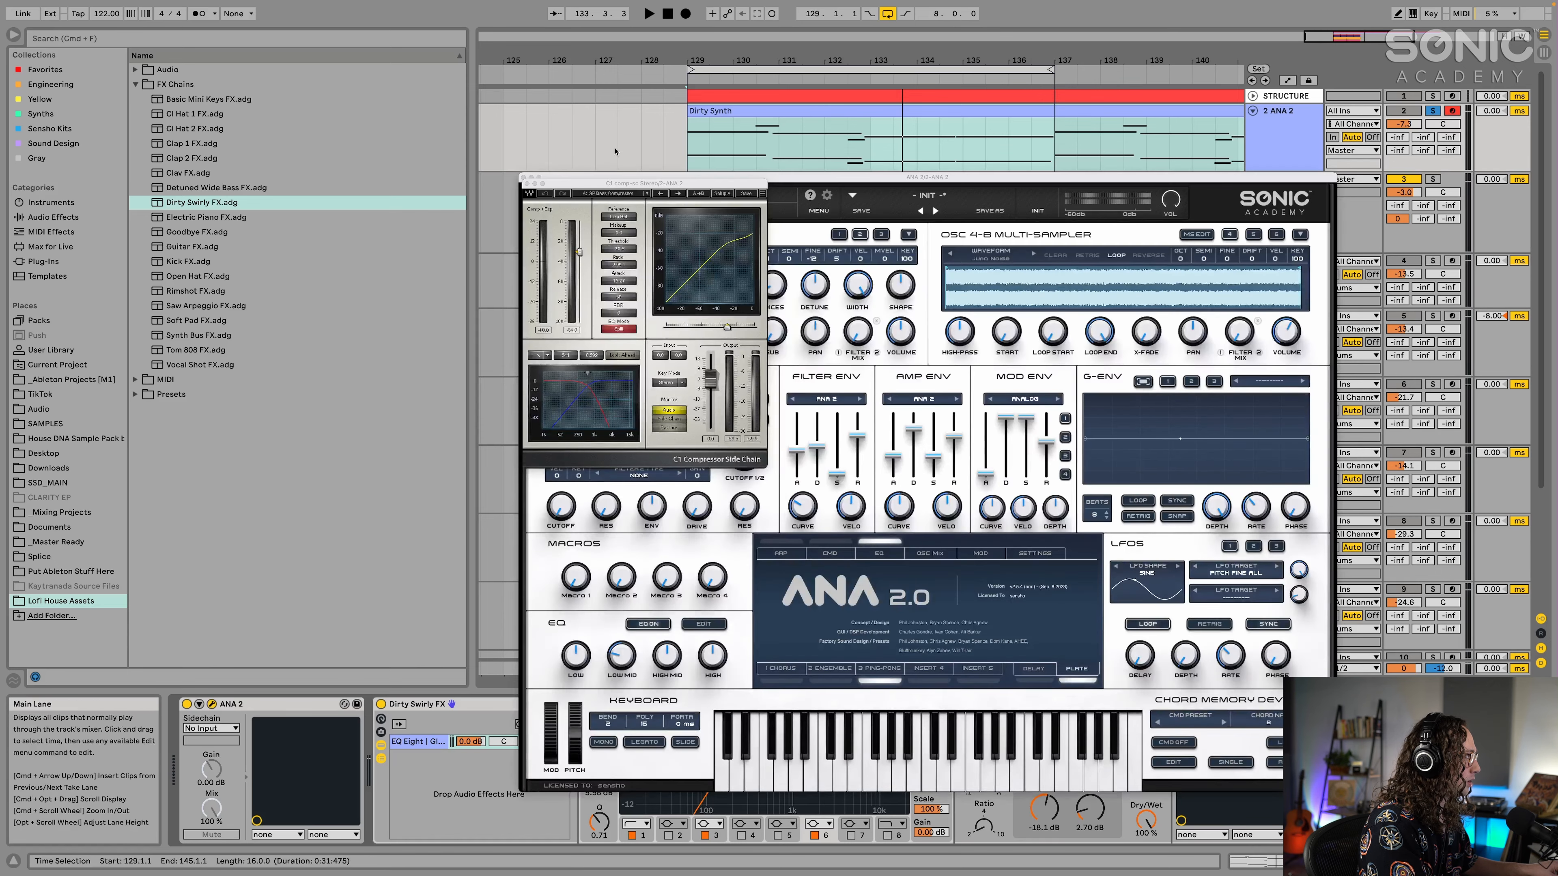
{"action": "left_click", "coordinate": [524, 178]}
{"action": "left_click_drag", "start_coordinate": [568, 183], "coordinate": [598, 167]}
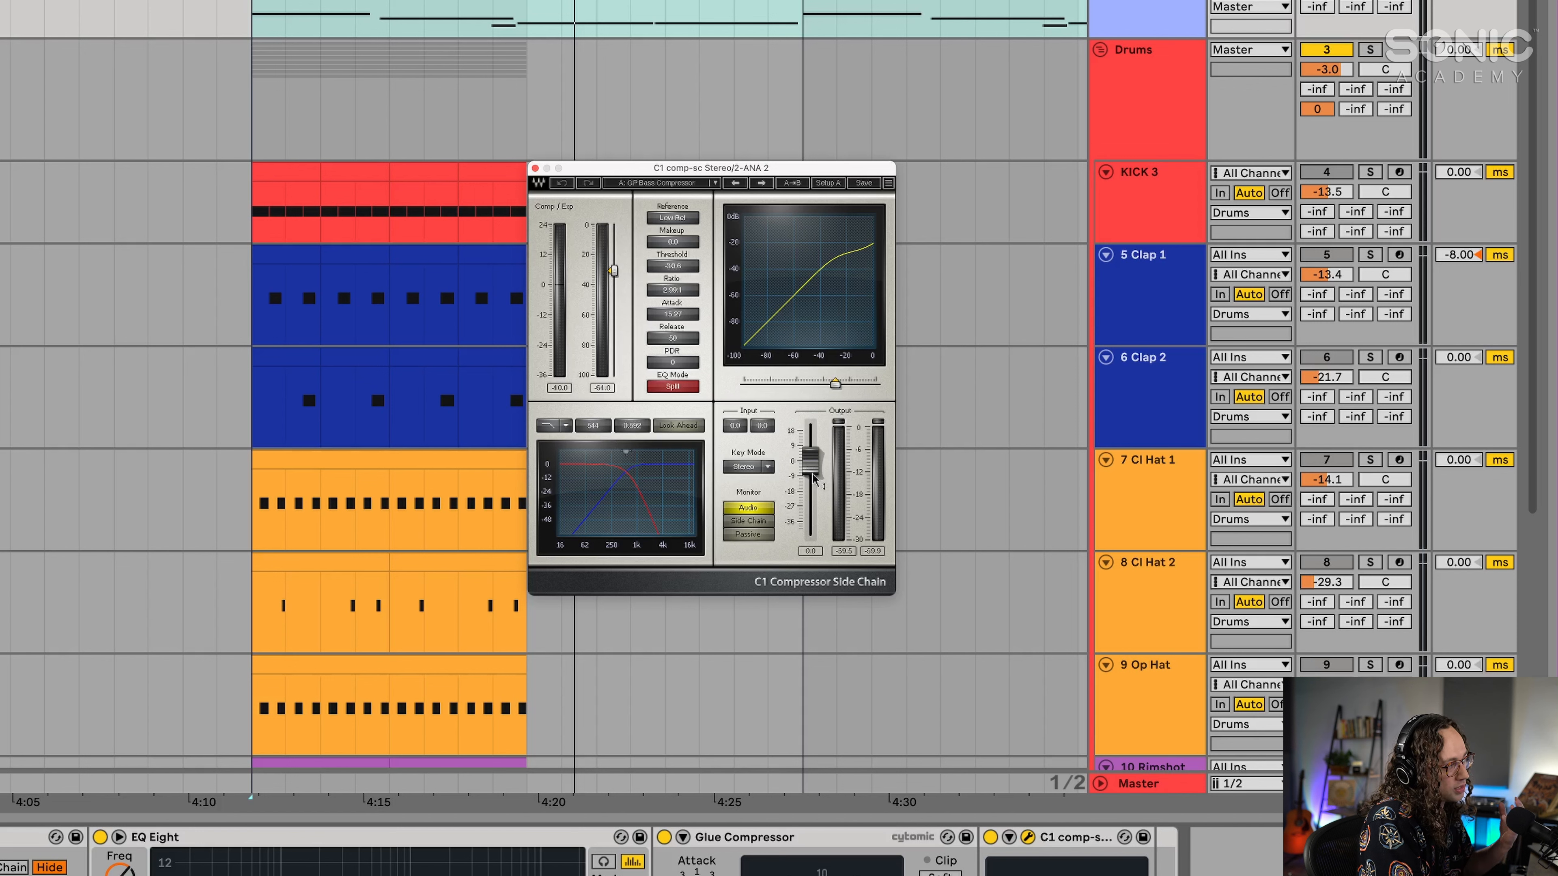
Play the loop and audition the C1's side-chain signal by switching its monitoring to Side Chain and back to Audio.
{"action": "key", "text": "space"}
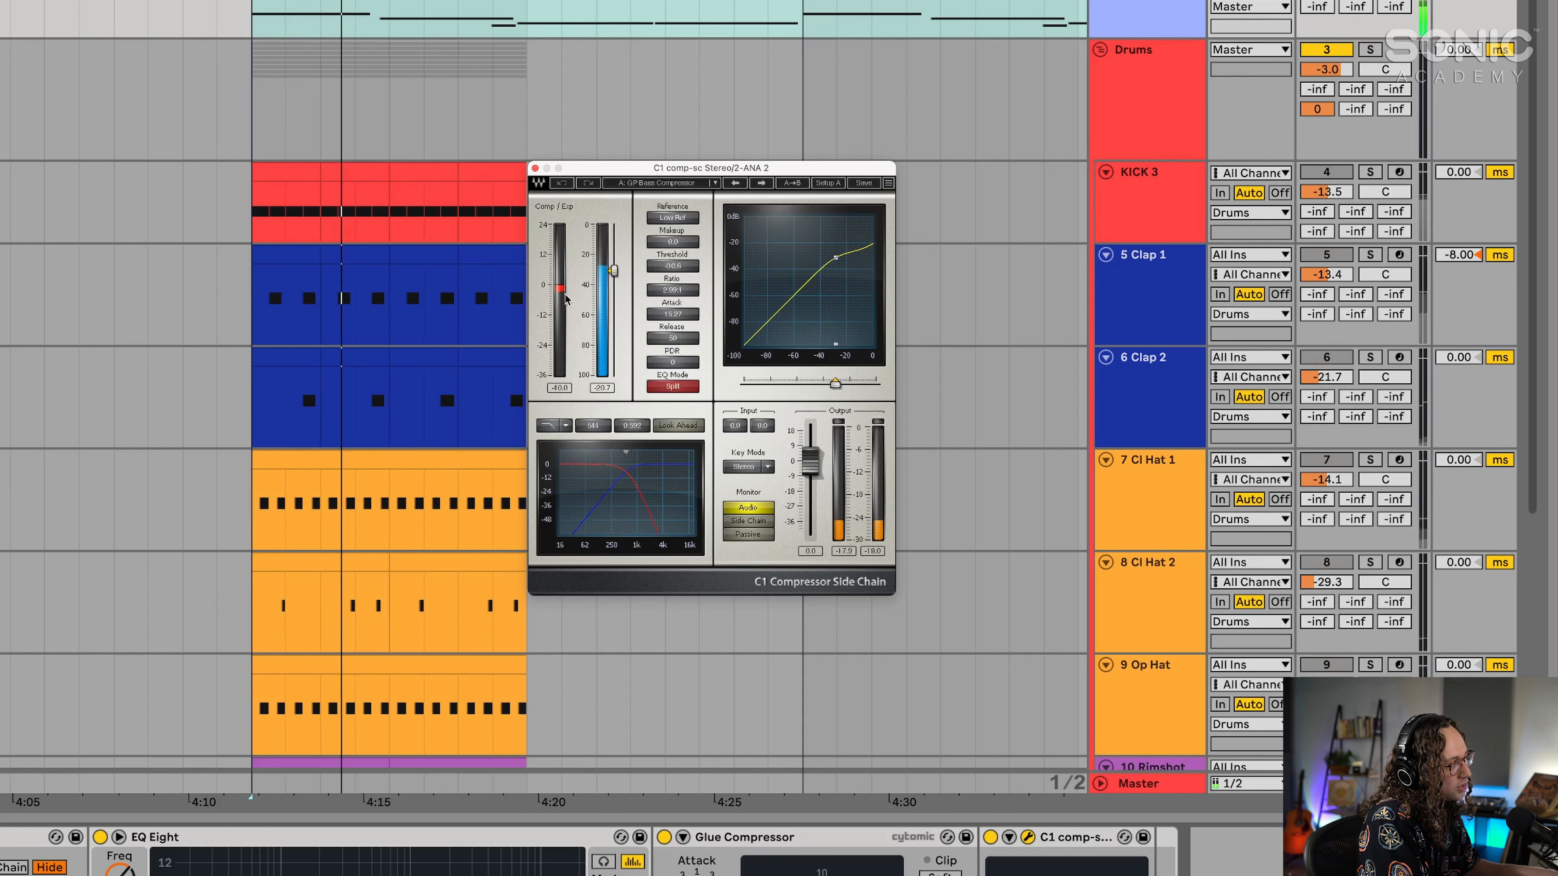
{"action": "left_click", "coordinate": [745, 521]}
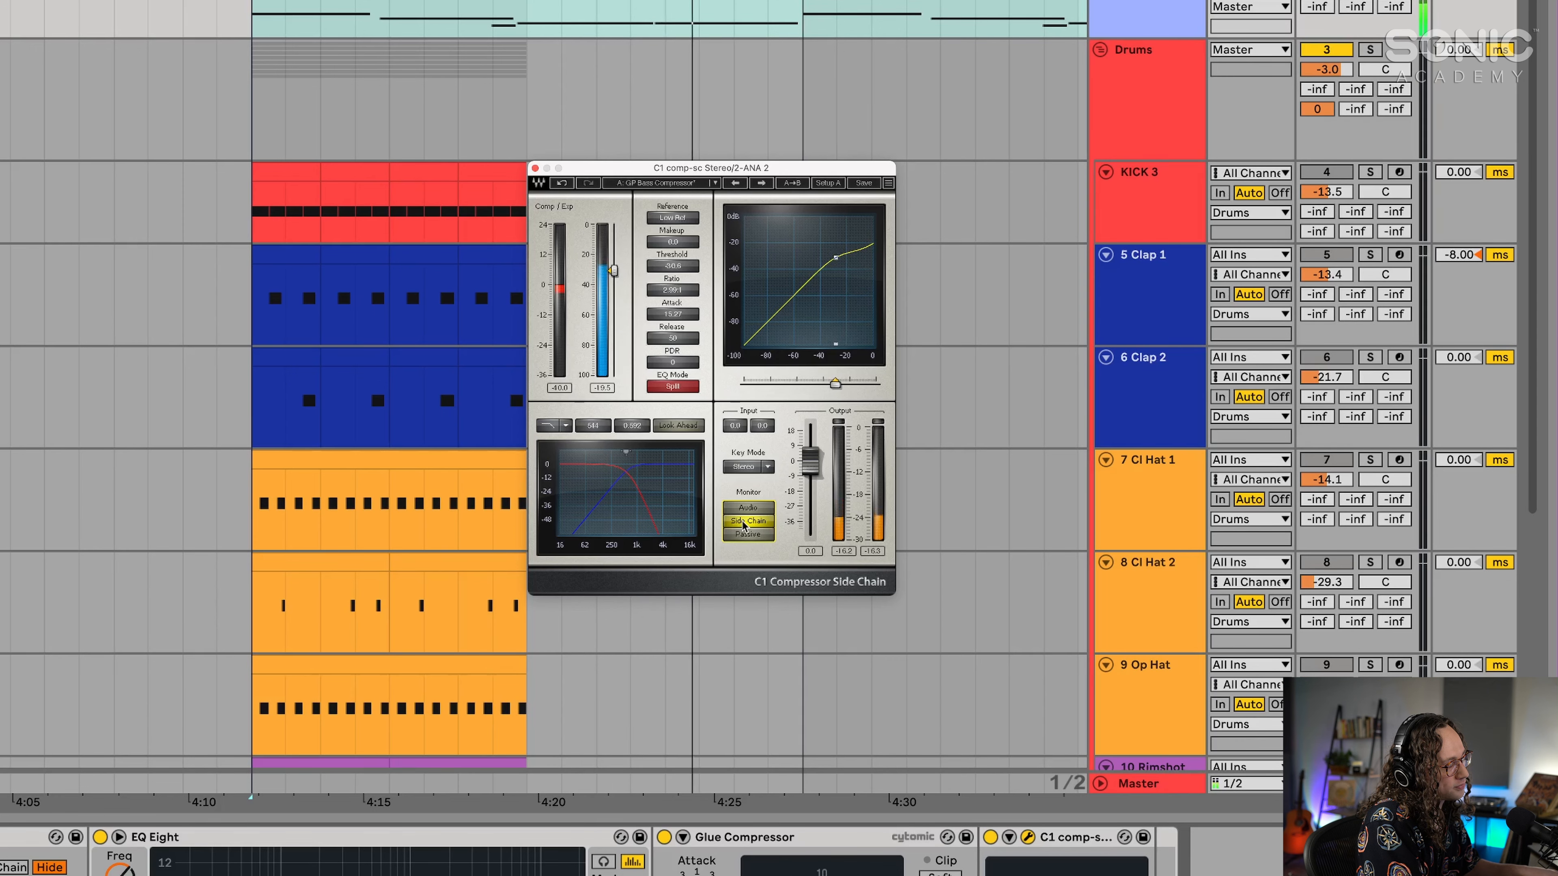
{"action": "left_click", "coordinate": [754, 507]}
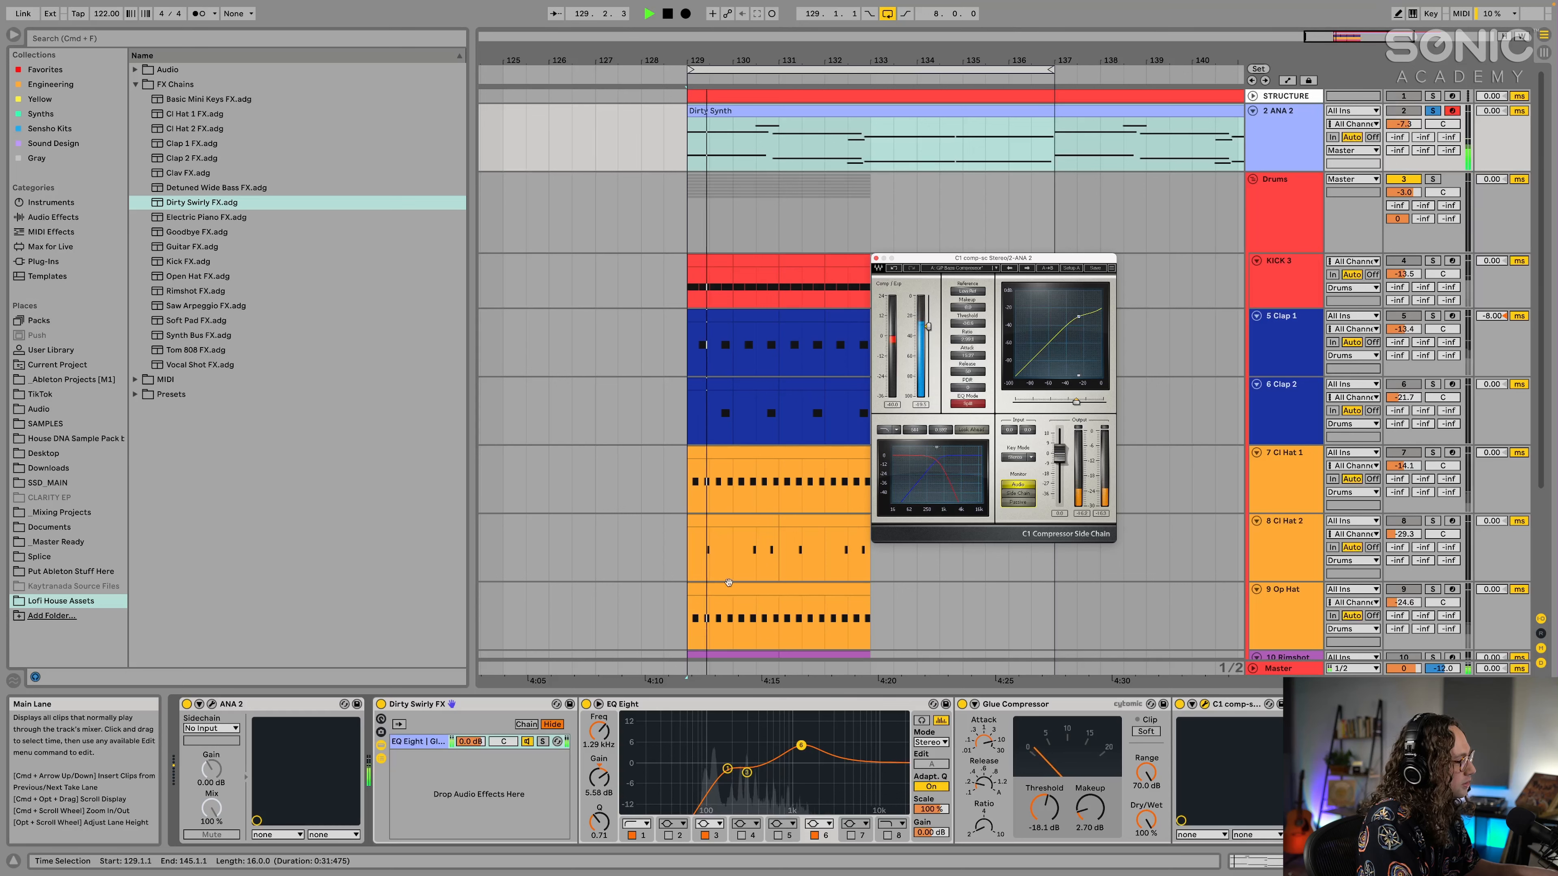
Reopen ANA 2, adjust the cutoff of its first filter and replay the loop.
{"action": "left_click", "coordinate": [212, 704]}
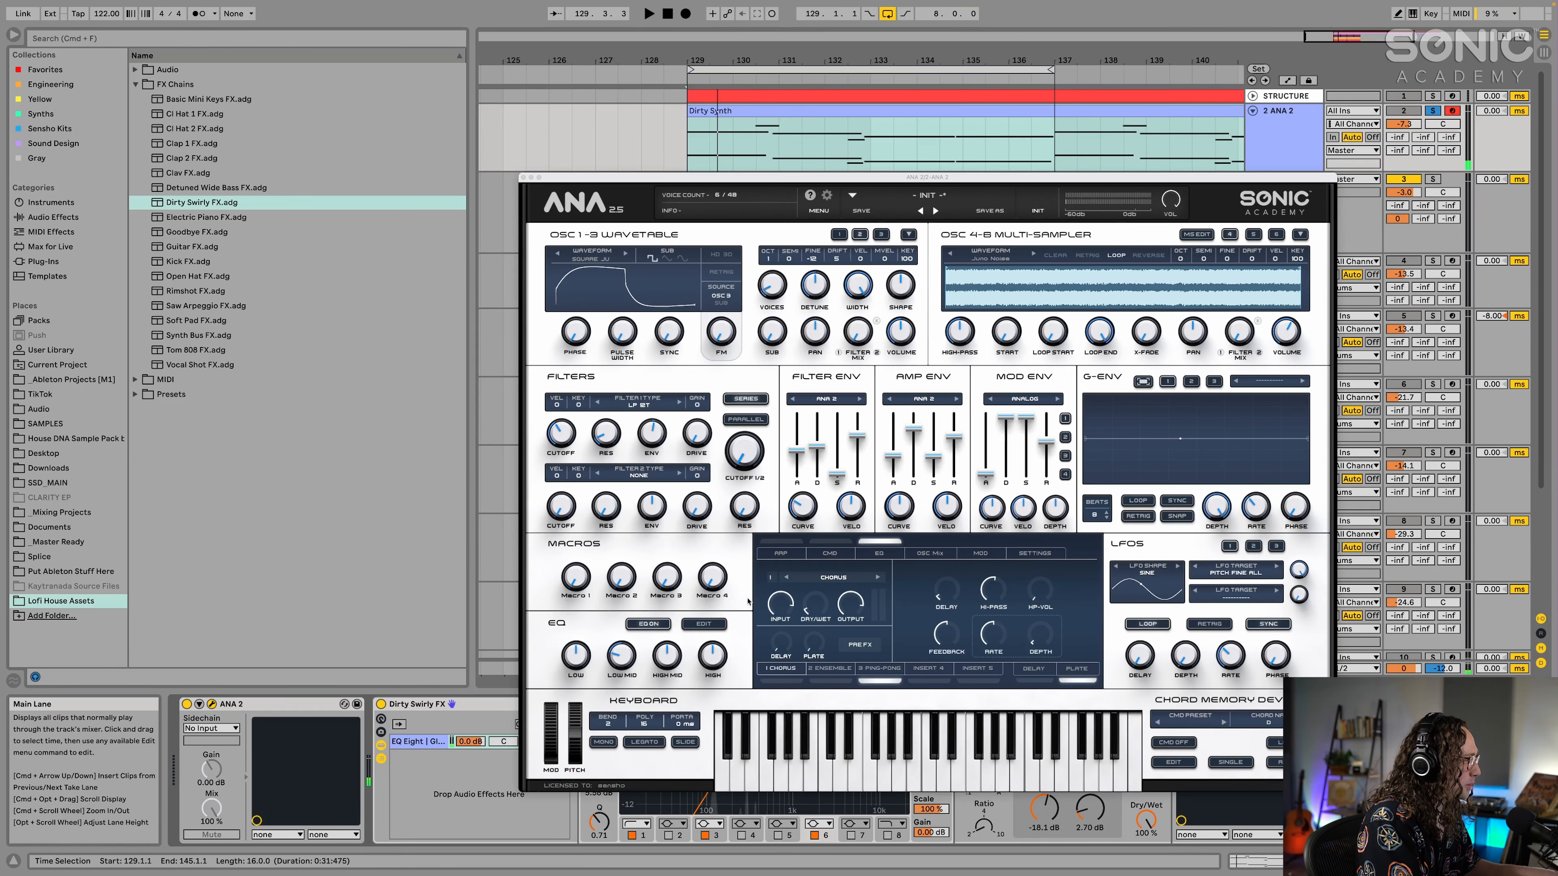
{"action": "left_click", "coordinate": [558, 434]}
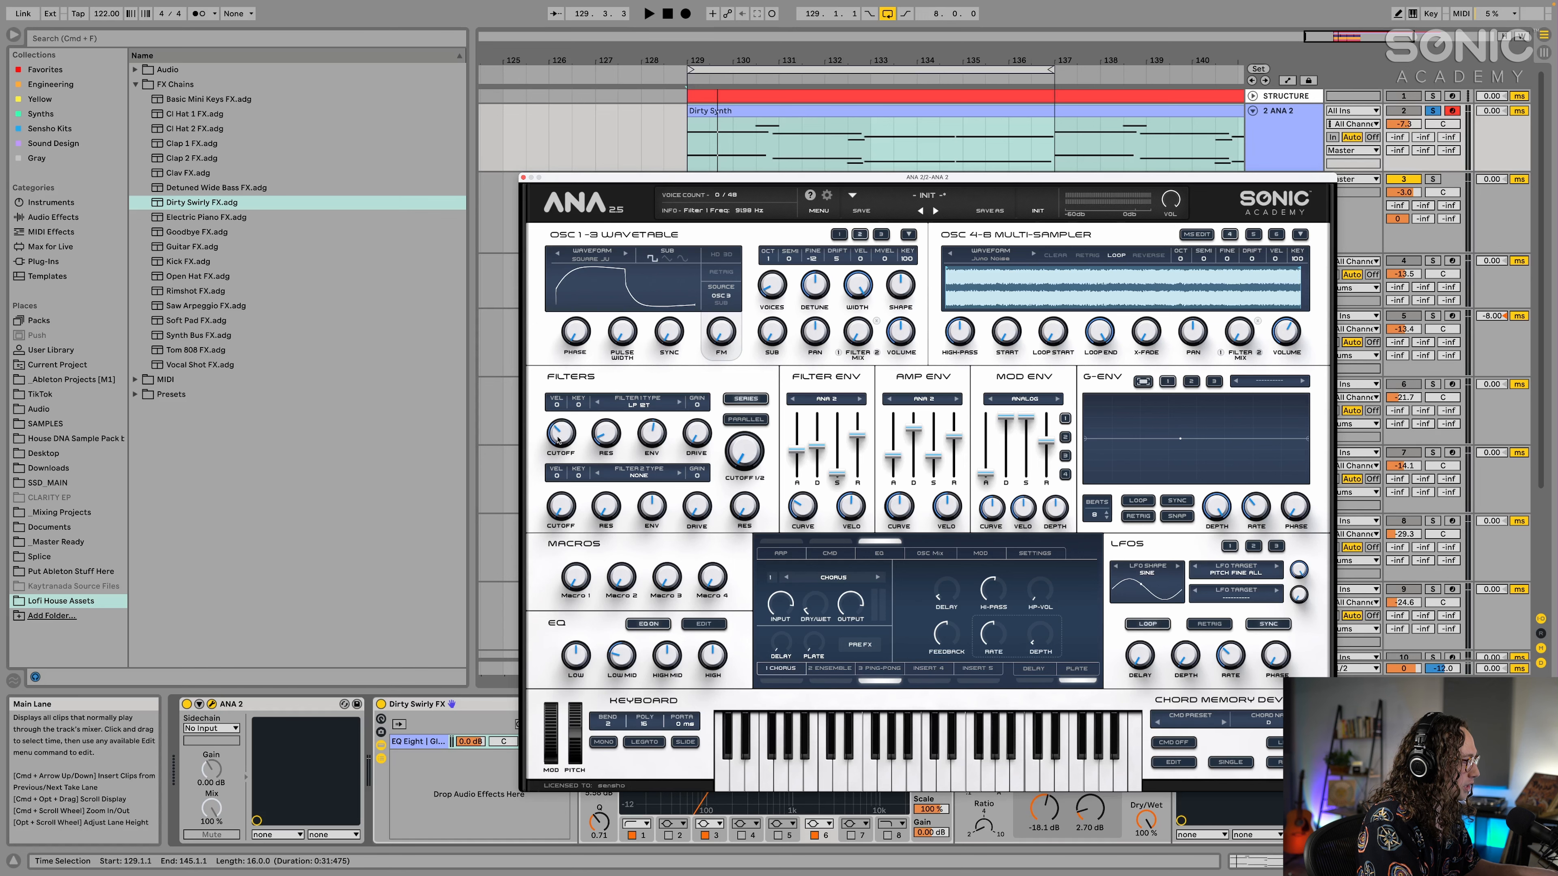
{"action": "key", "text": "space"}
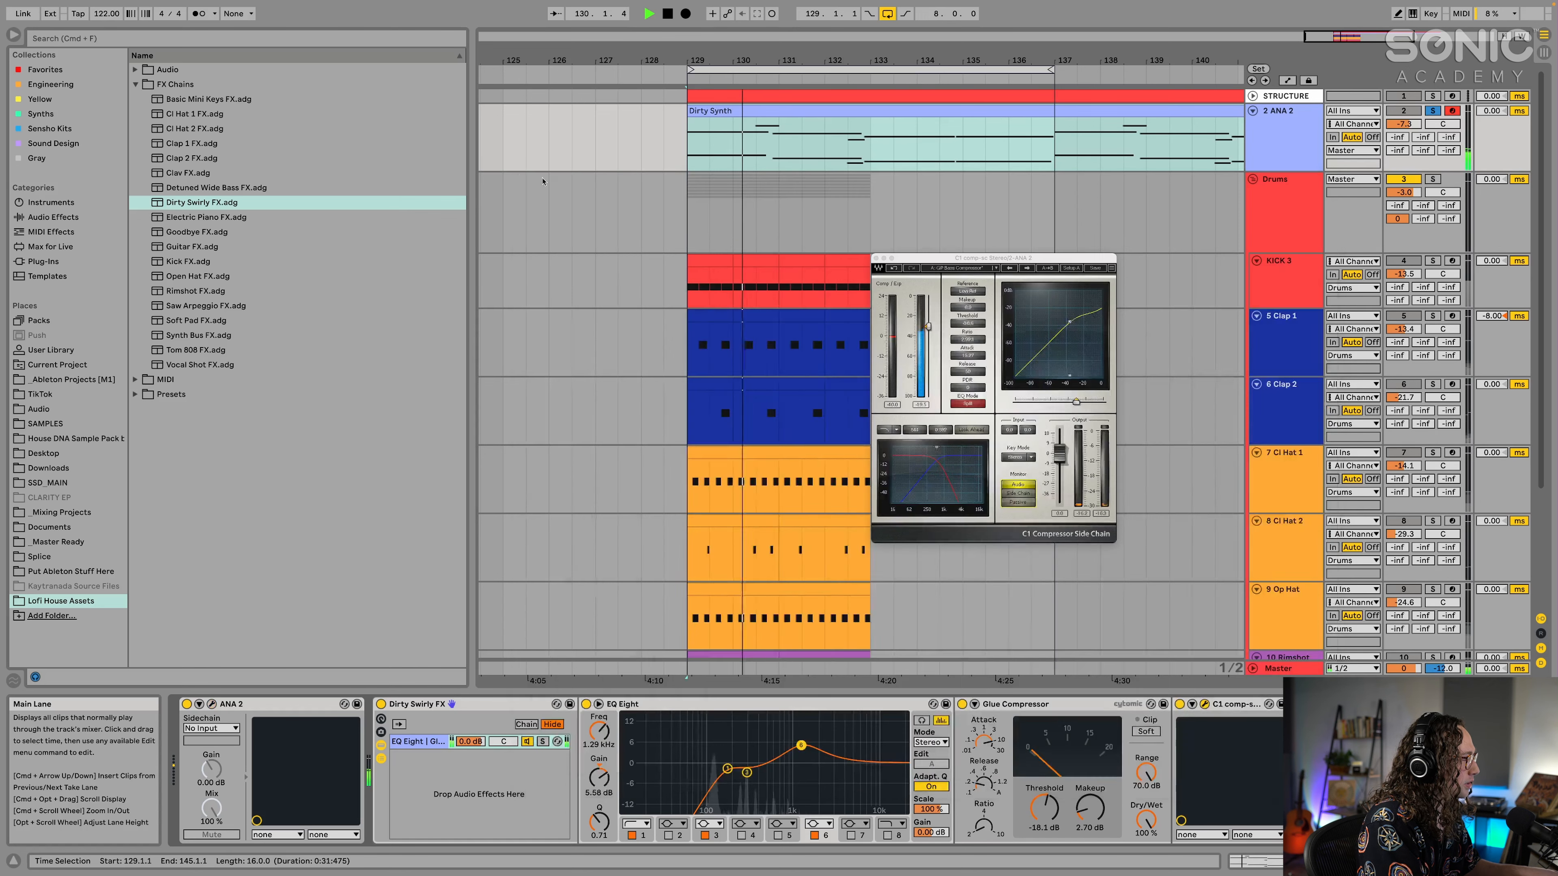
Raise the ANA 2 track volume to -4.2 dB and fine-tune the first filter's cutoff during playback.
{"action": "left_click", "coordinate": [524, 178]}
{"action": "left_click_drag", "start_coordinate": [1403, 124], "coordinate": [1403, 115]}
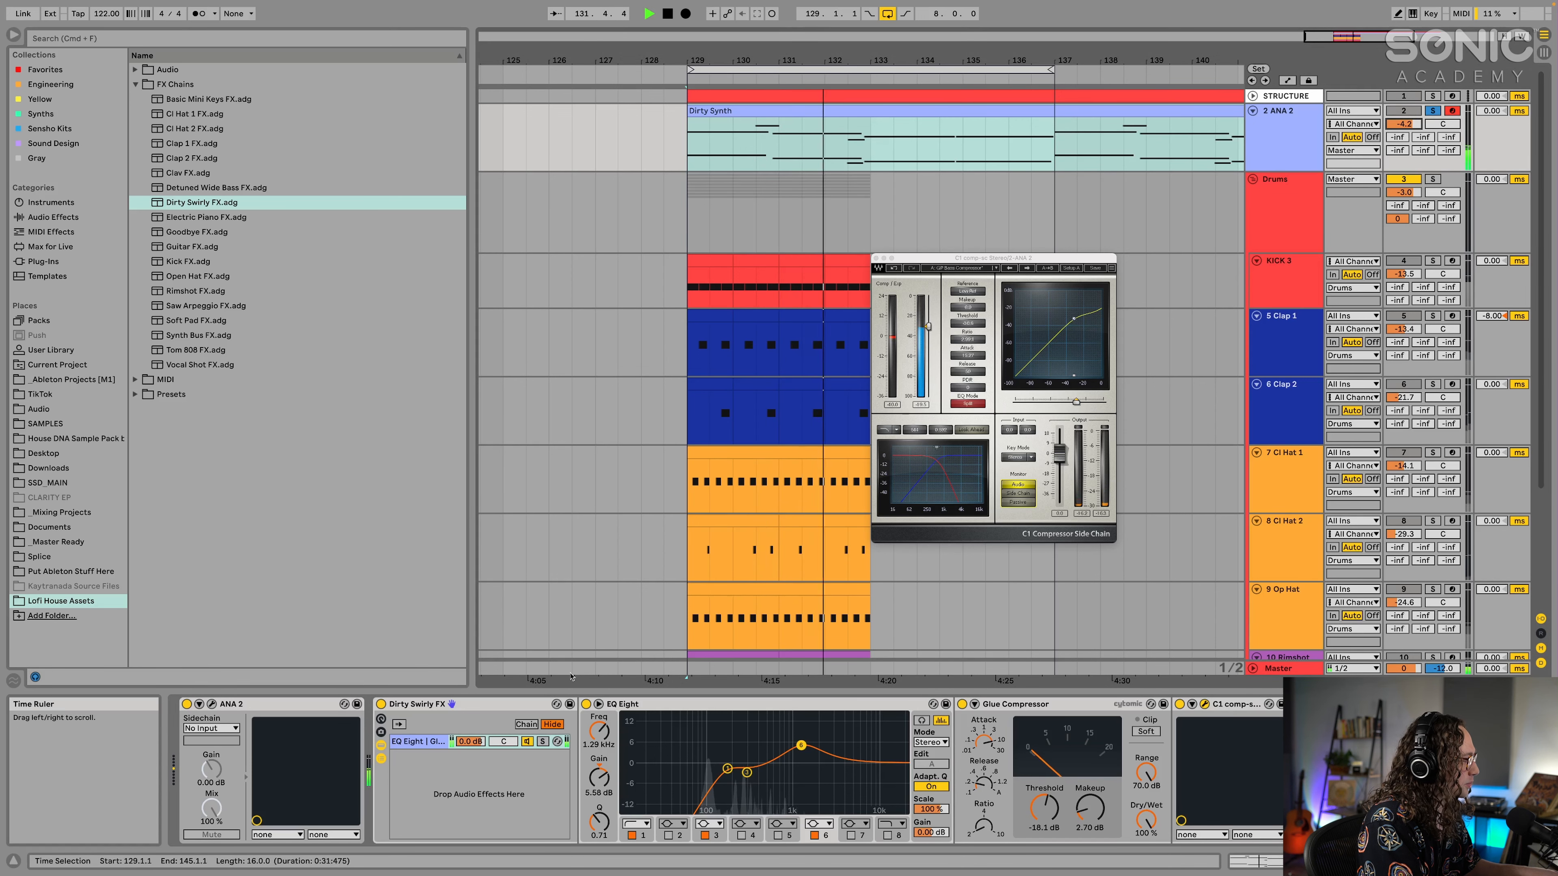
{"action": "left_click", "coordinate": [212, 704]}
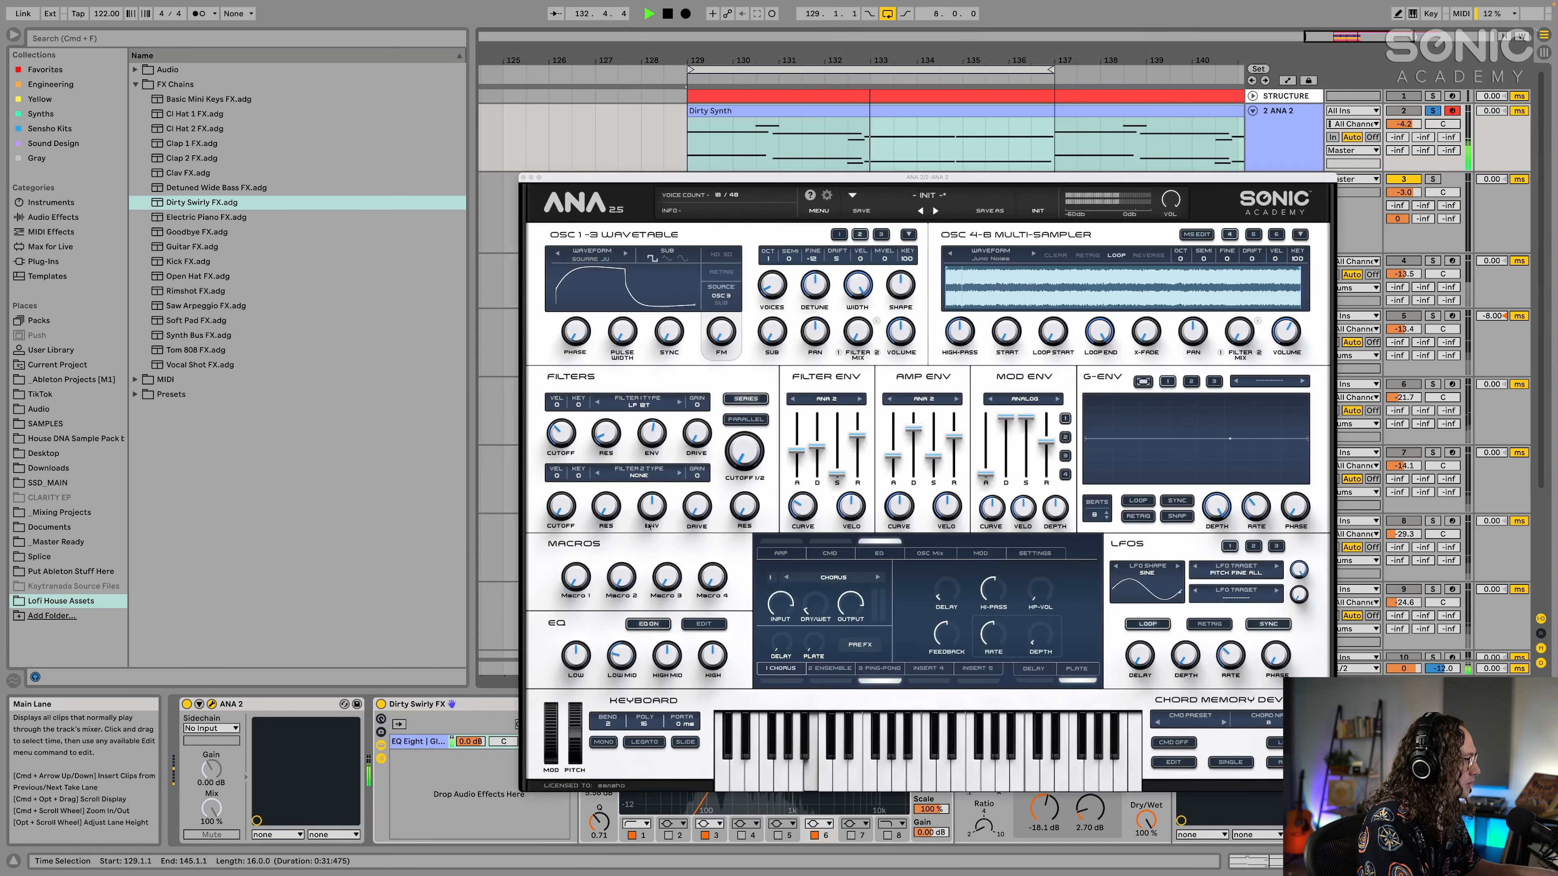
{"action": "left_click_drag", "start_coordinate": [554, 443], "coordinate": [553, 442]}
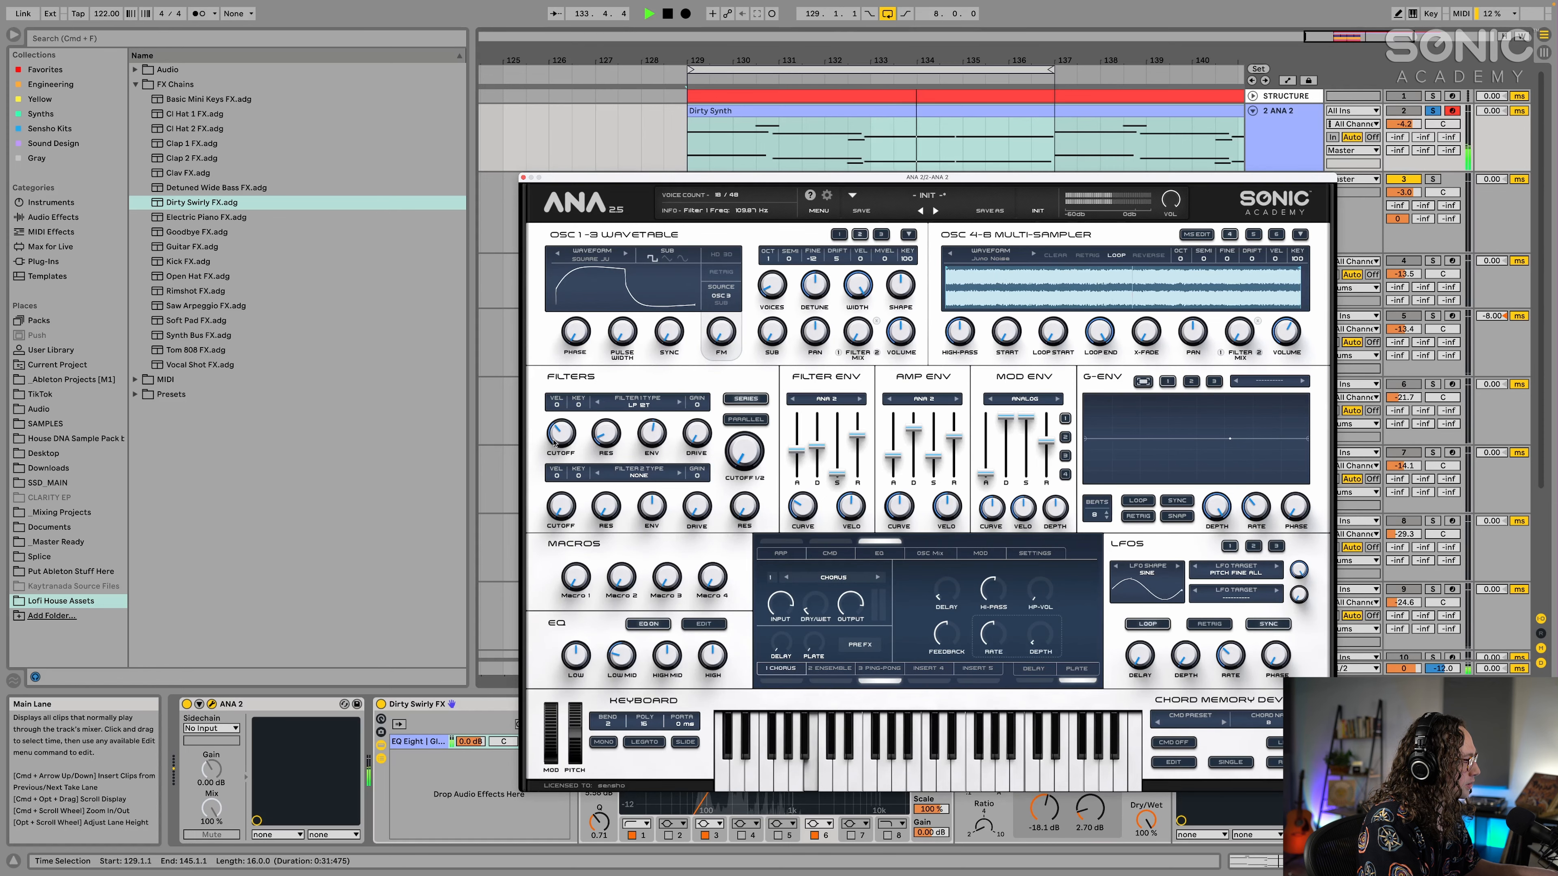
Close the ANA 2 window, take the ANA 2 track out of solo and play the loop with the drums.
{"action": "left_click", "coordinate": [524, 178]}
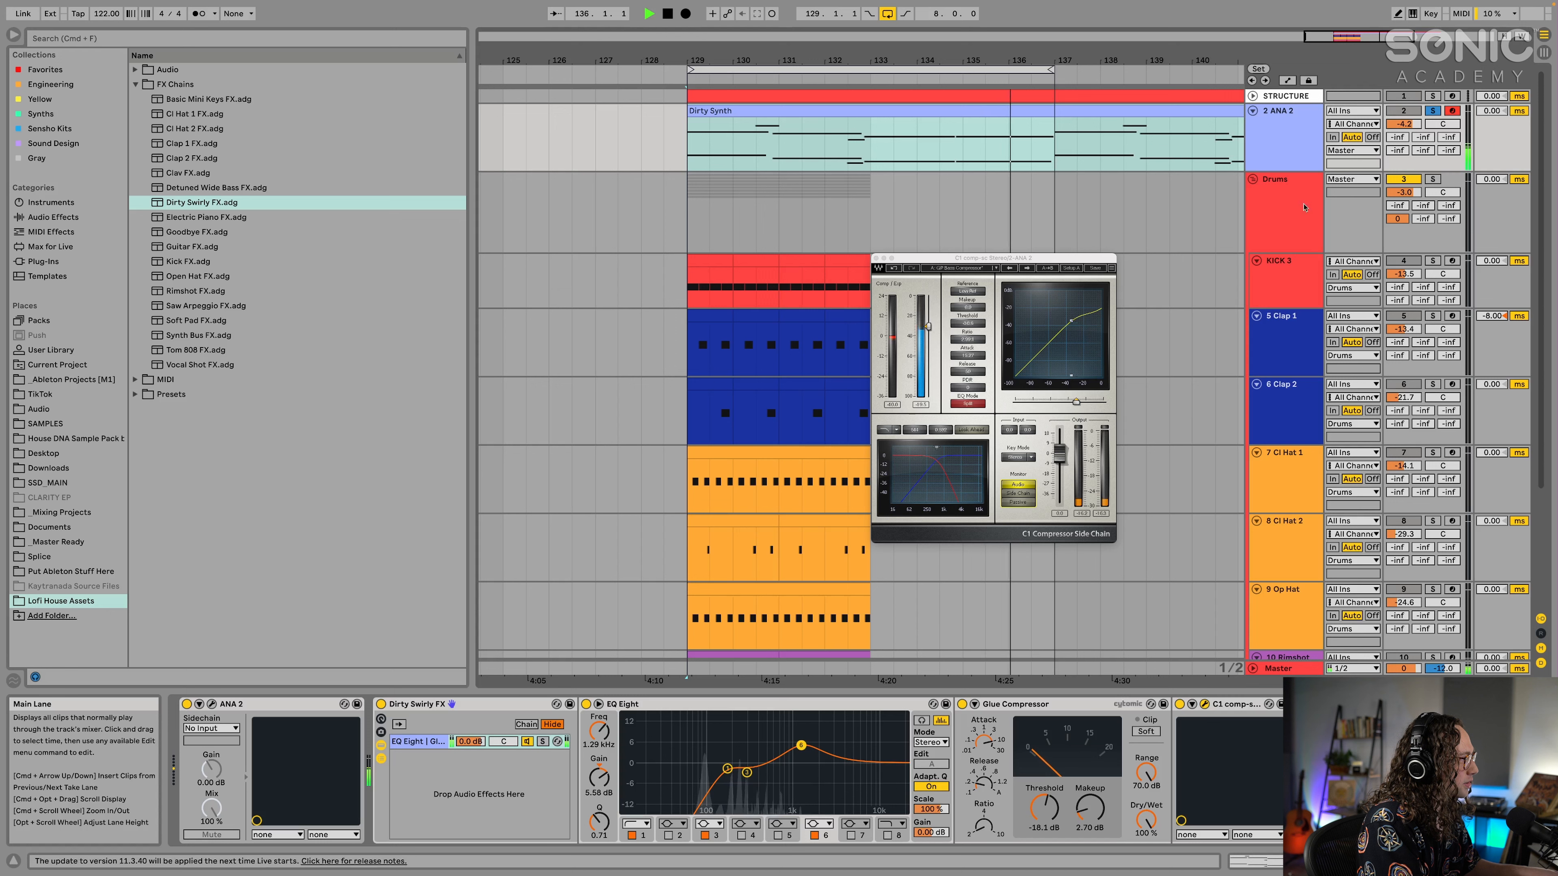
{"action": "left_click", "coordinate": [1047, 109]}
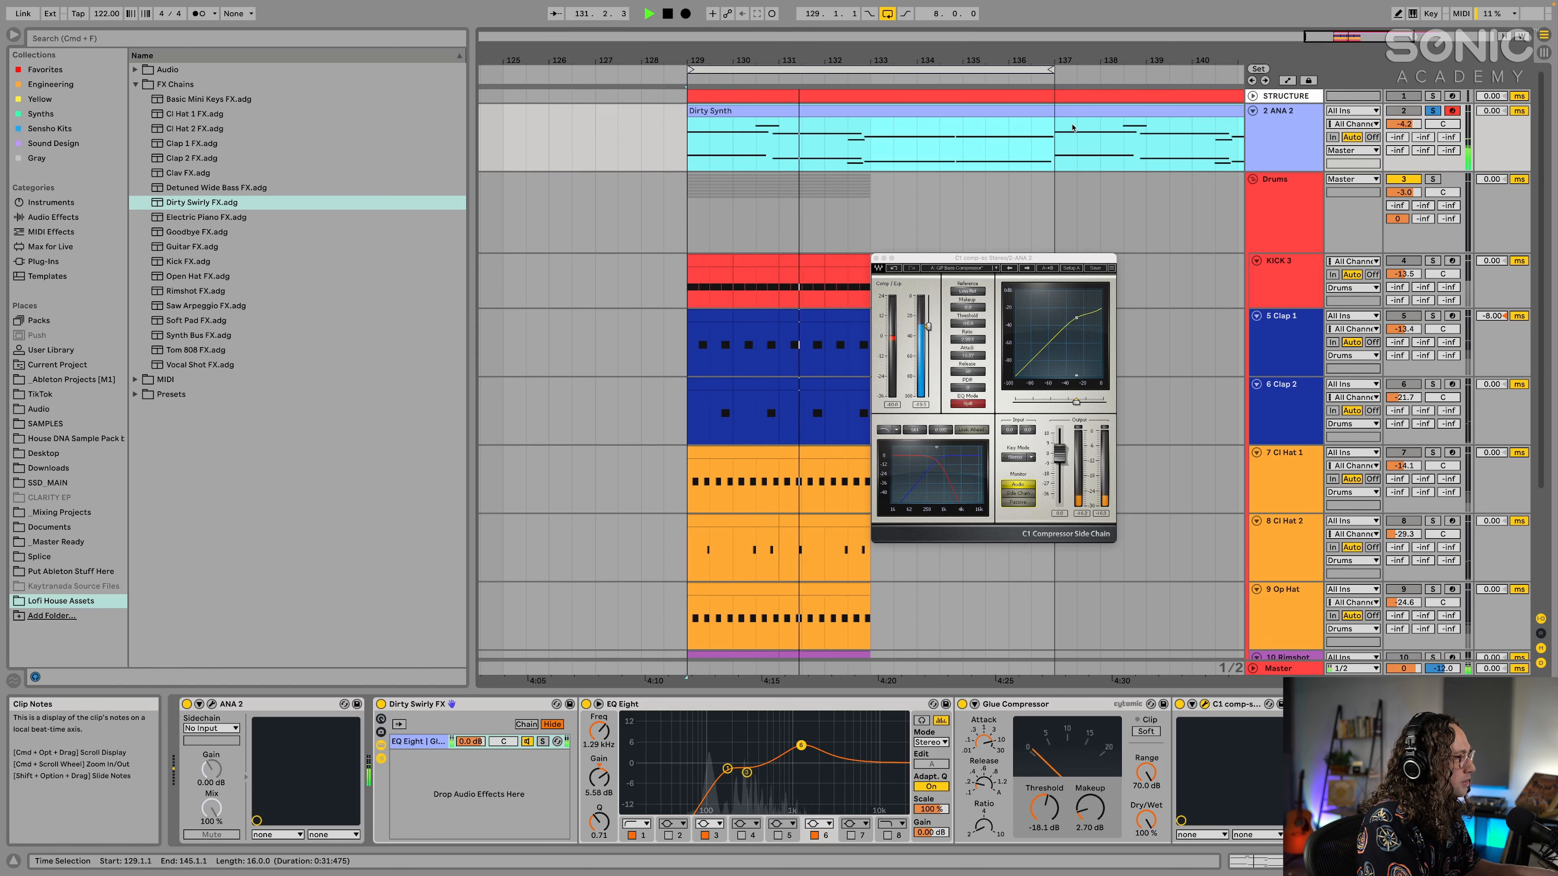
{"action": "key", "text": "space"}
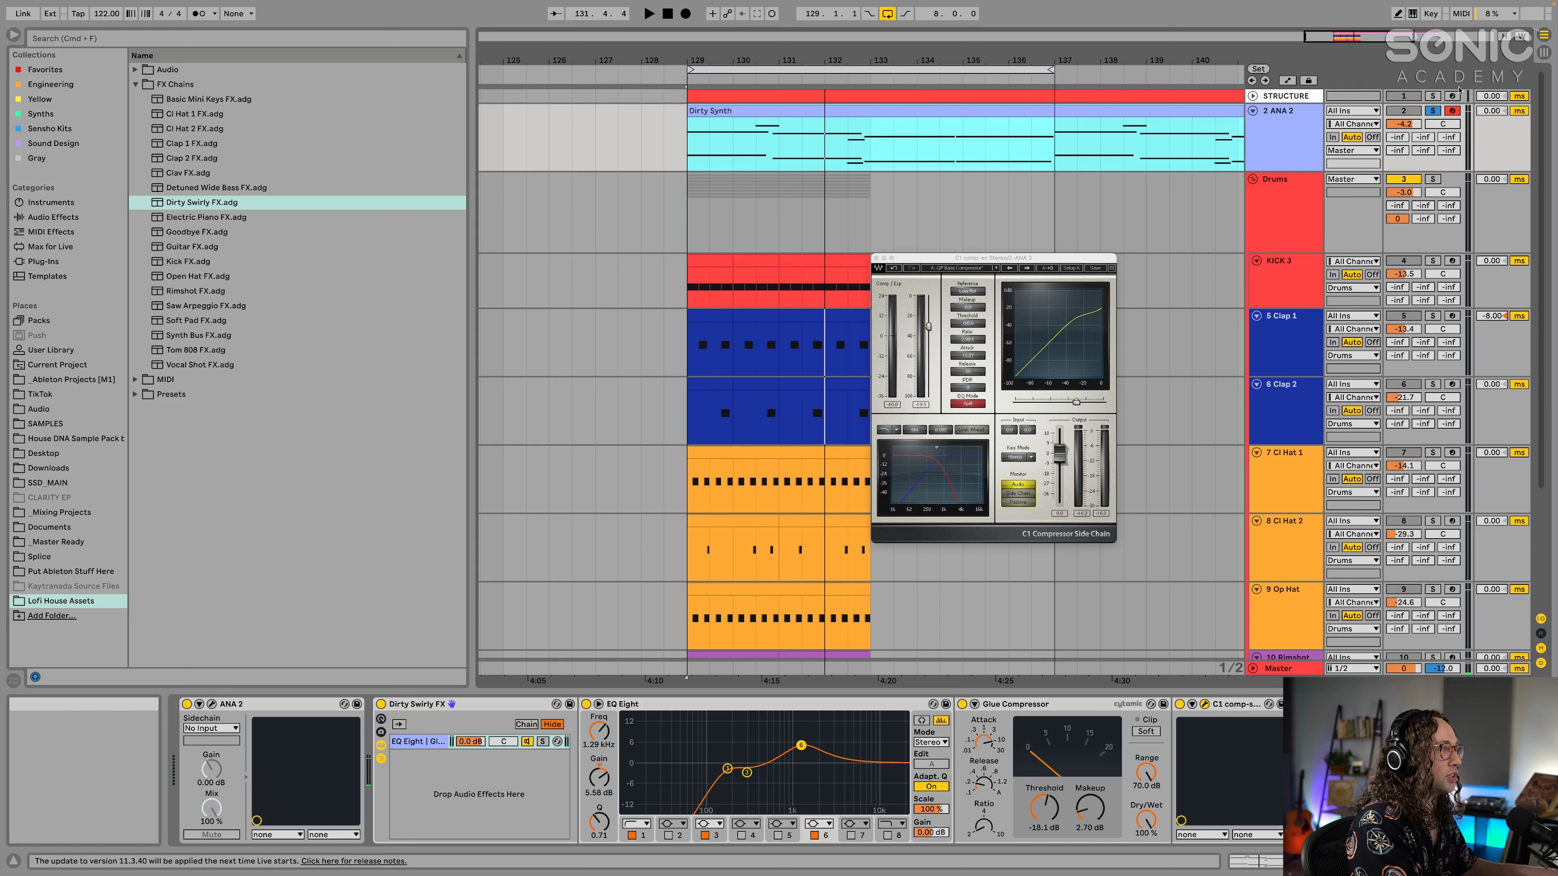
{"action": "left_click", "coordinate": [1433, 112]}
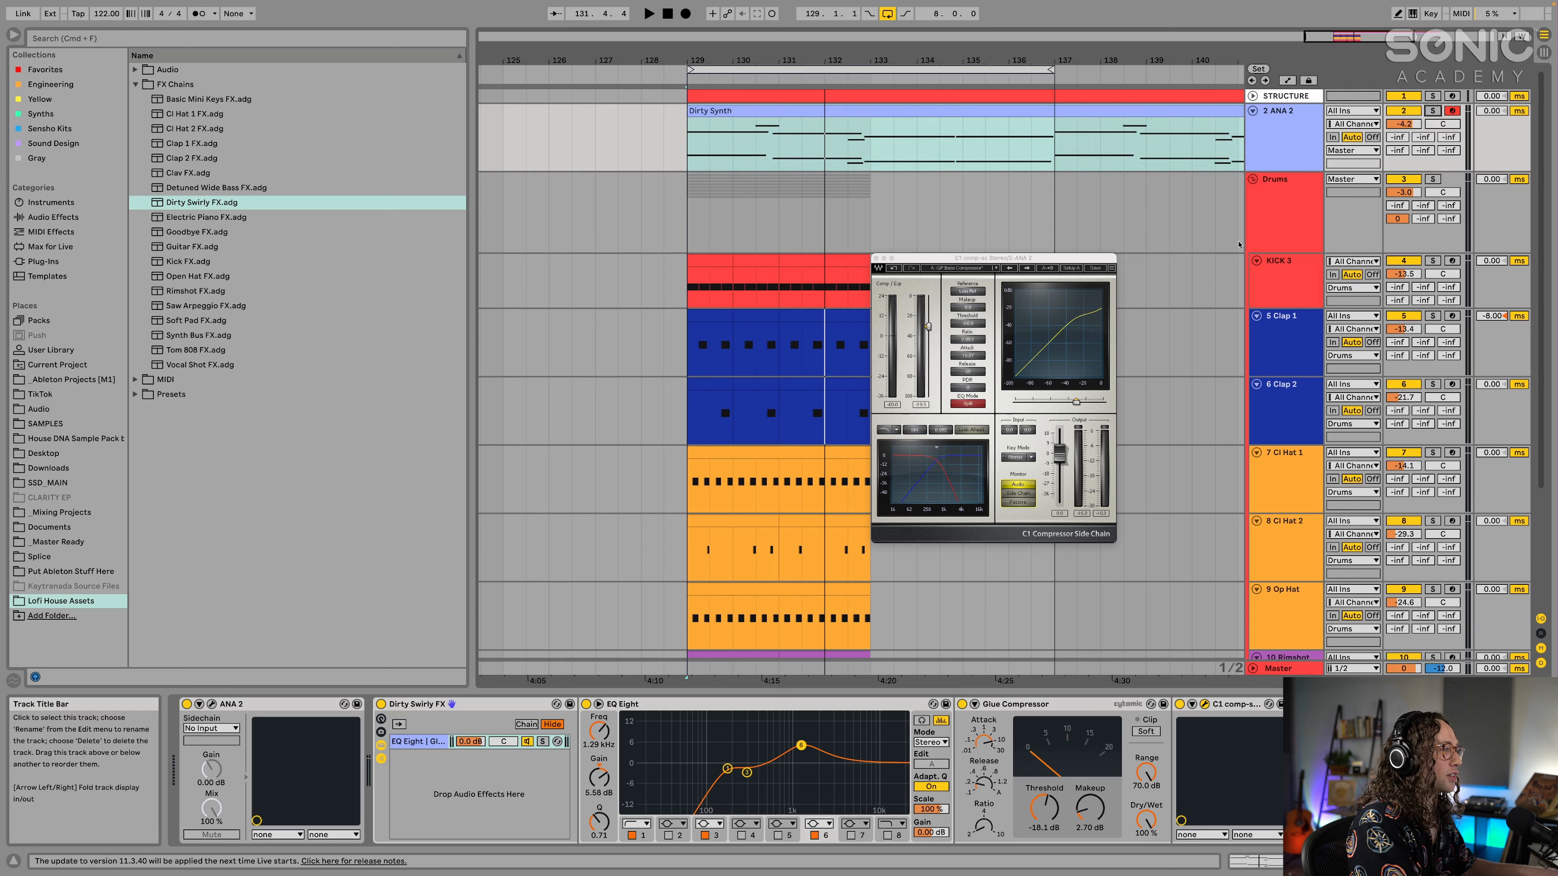
{"action": "key", "text": "space"}
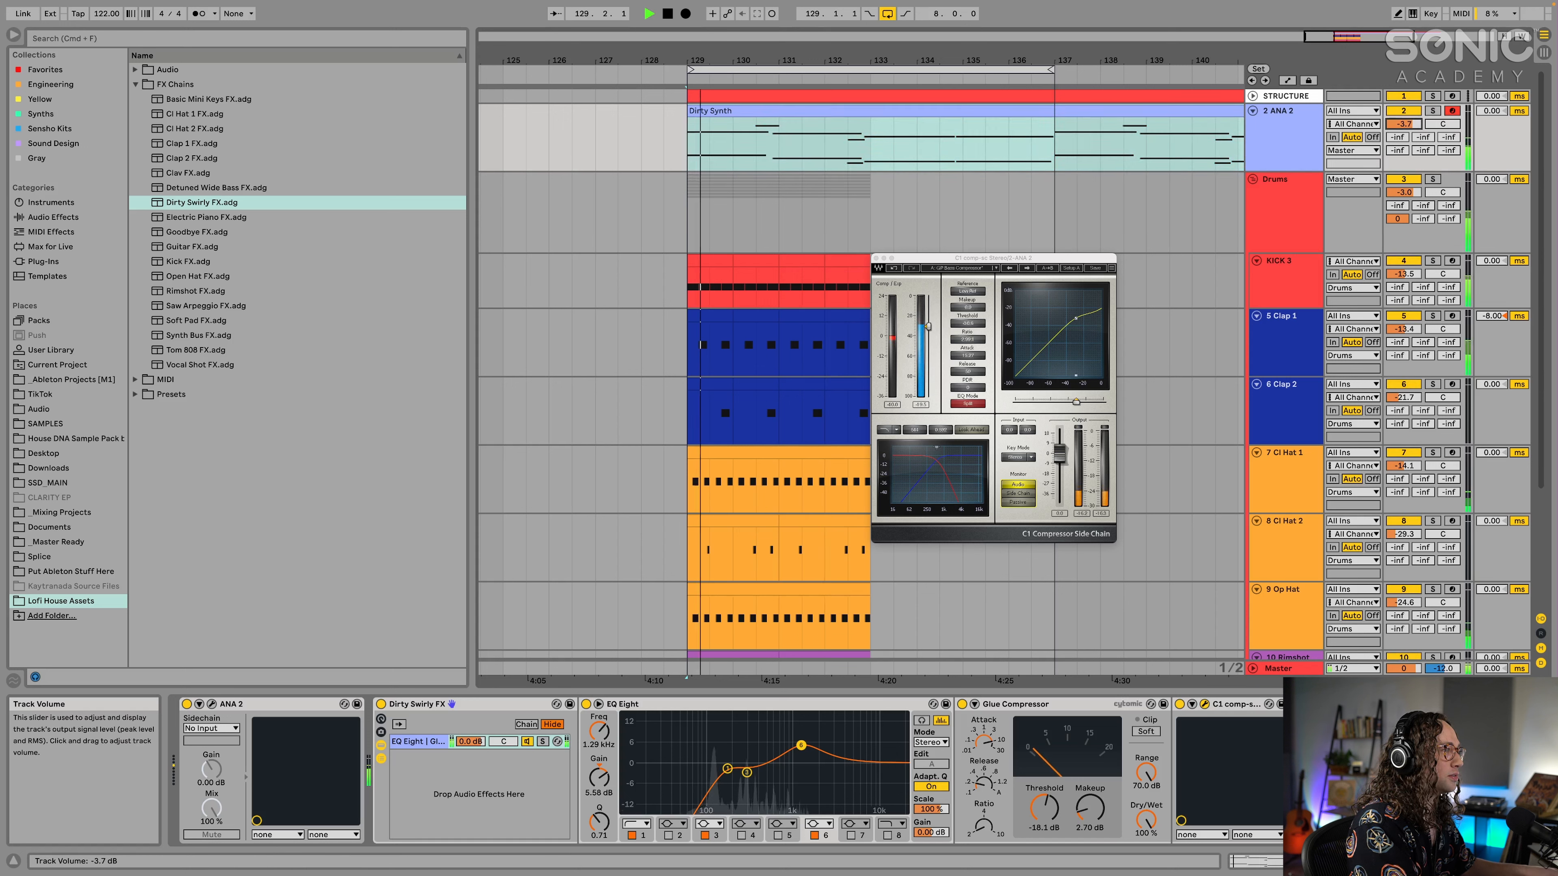
Raise the ANA 2 track volume to -0.9 dB and mute the Op Hat track during playback.
{"action": "left_click_drag", "start_coordinate": [1406, 128], "coordinate": [1407, 126]}
{"action": "scroll", "coordinate": [1406, 128], "scroll_direction": "down", "scroll_amount": 3}
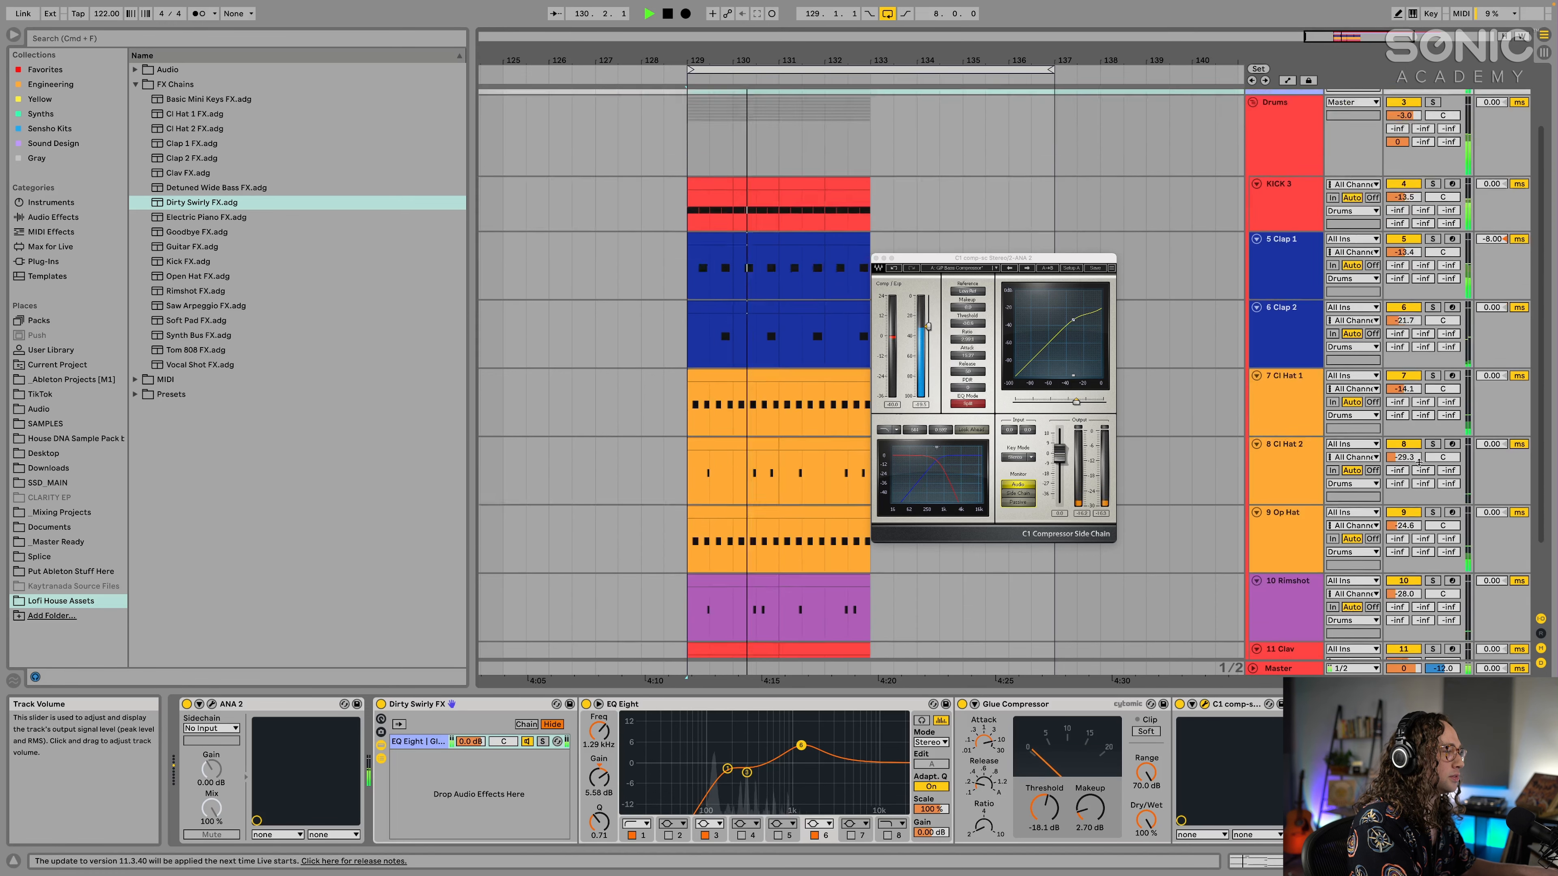
{"action": "left_click", "coordinate": [1407, 481]}
{"action": "scroll", "coordinate": [1407, 481], "scroll_direction": "up", "scroll_amount": 3}
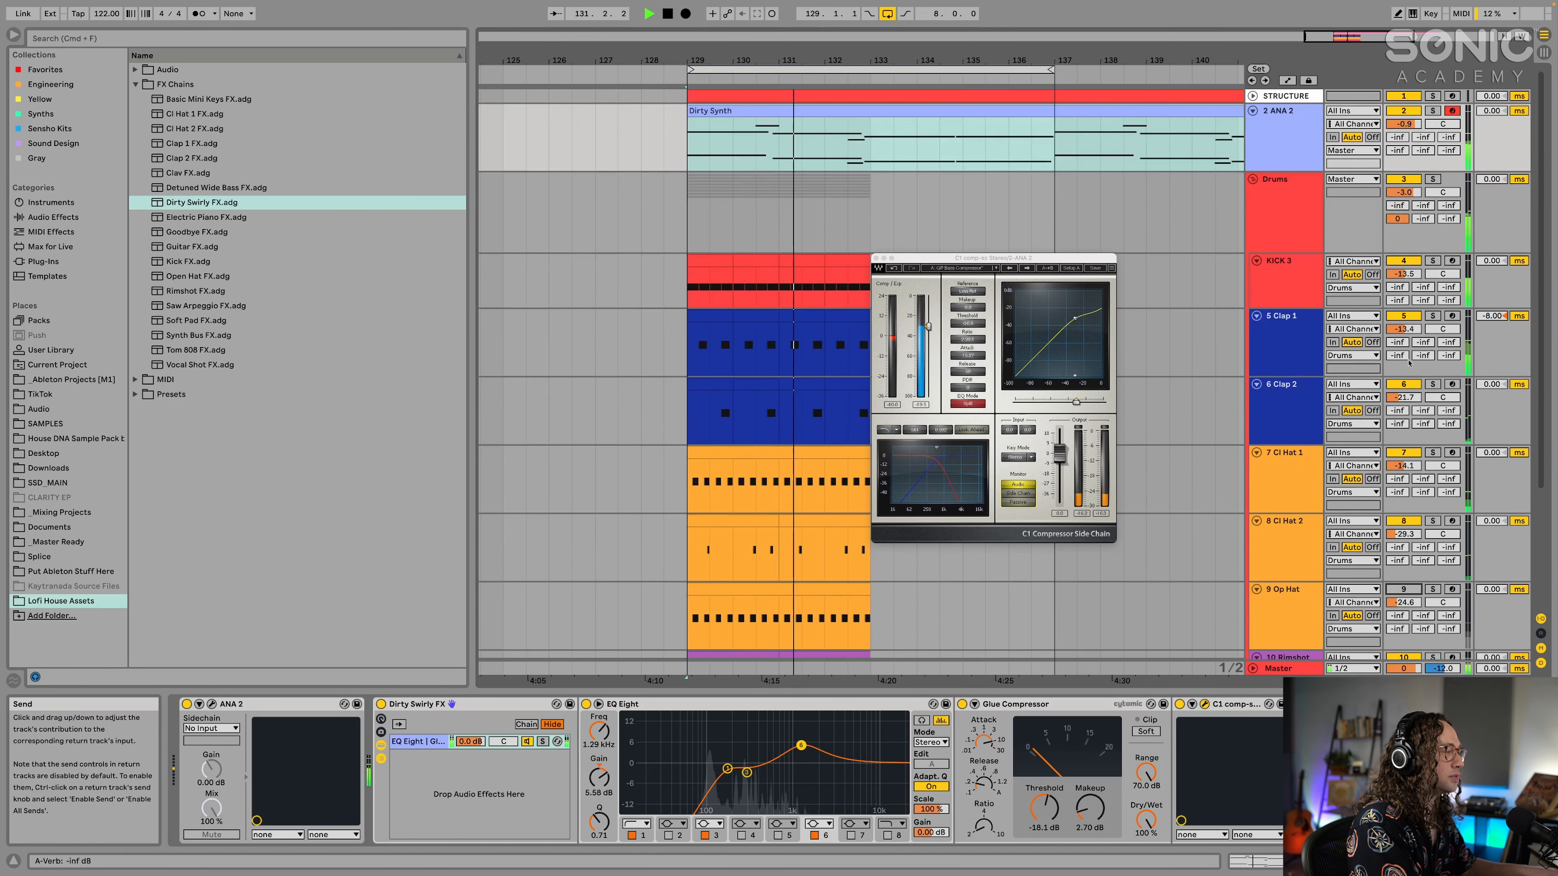
Lower the Clap 2 track volume to -22.5 dB and stop playback.
{"action": "scroll", "coordinate": [1405, 378], "scroll_direction": "down", "scroll_amount": 3}
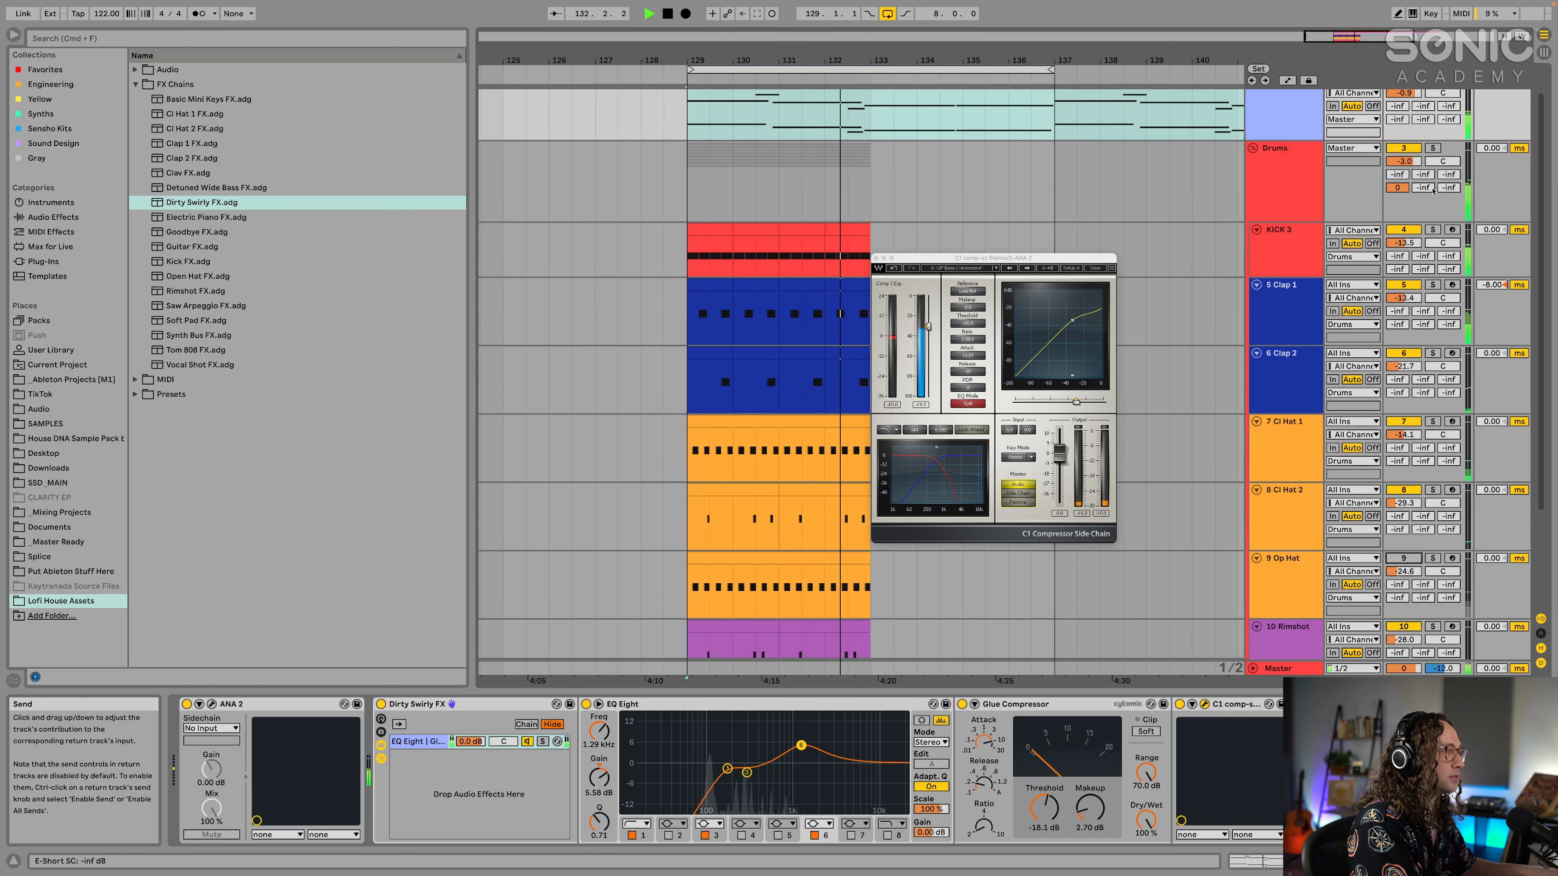
{"action": "left_click_drag", "start_coordinate": [1403, 366], "coordinate": [1403, 368]}
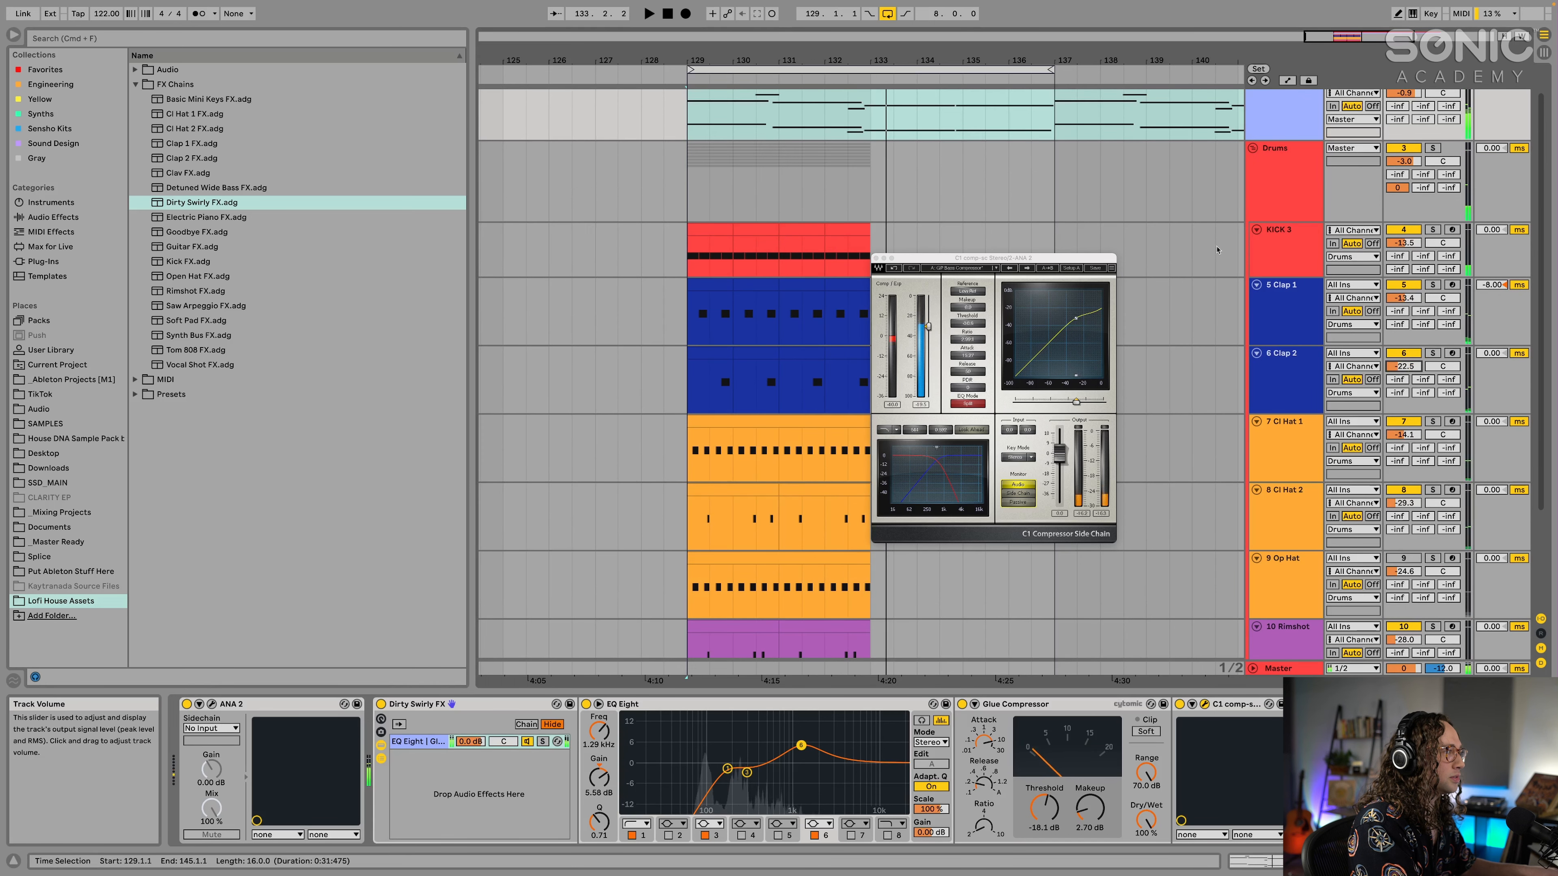
{"action": "key", "text": "space"}
{"action": "scroll", "coordinate": [1254, 186], "scroll_direction": "up", "scroll_amount": 1}
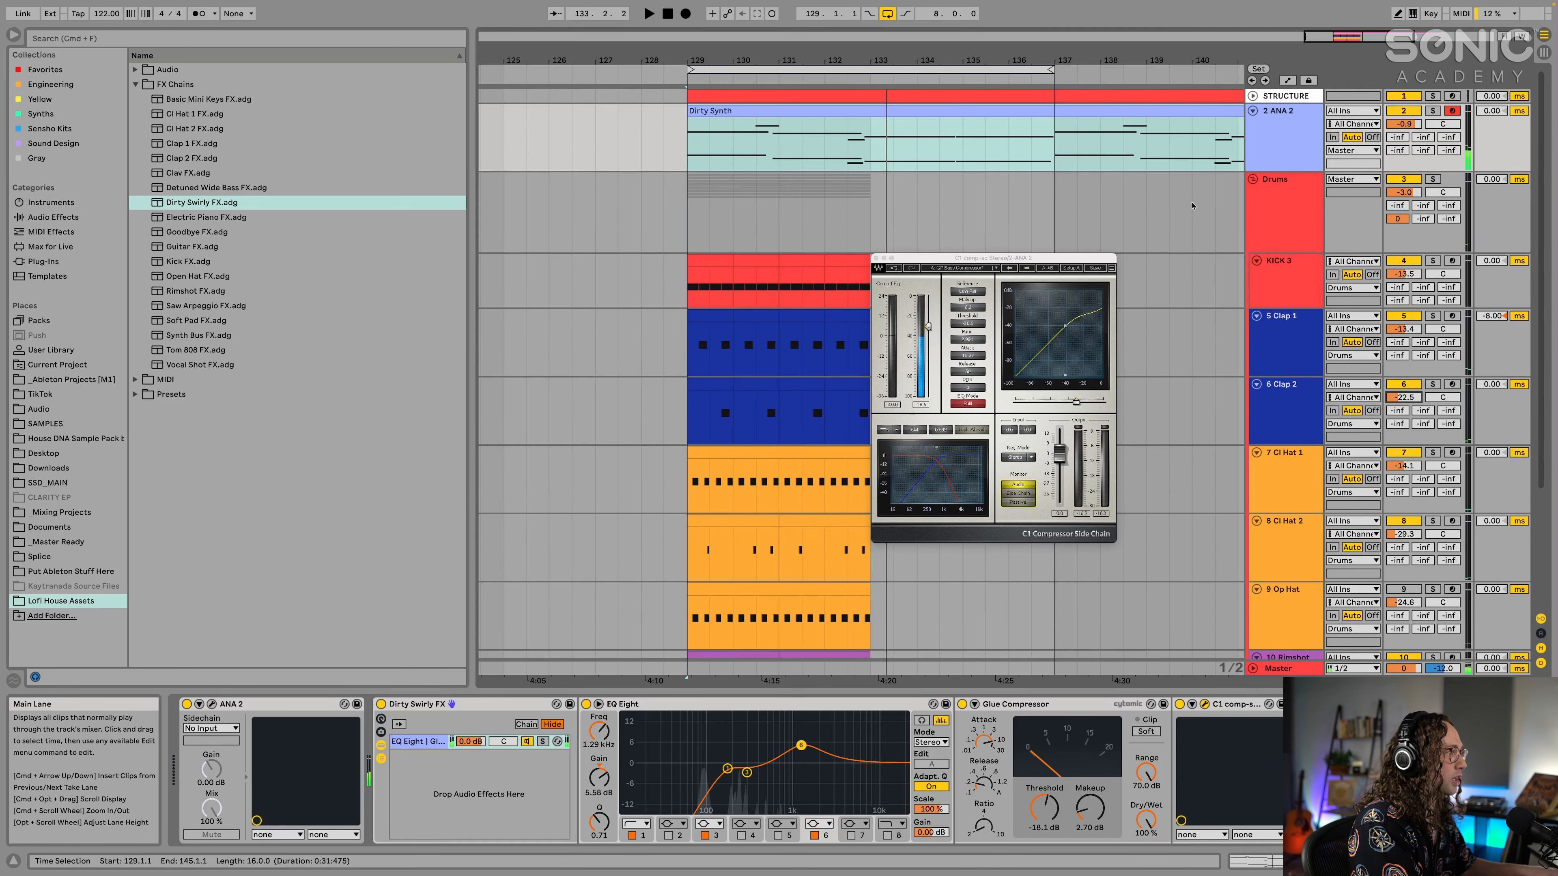
Fold the Drums group and duplicate its four-bar section so the drums fill the loop up to bar 137.
{"action": "left_click", "coordinate": [1253, 179]}
{"action": "left_click_drag", "start_coordinate": [707, 185], "coordinate": [798, 193]}
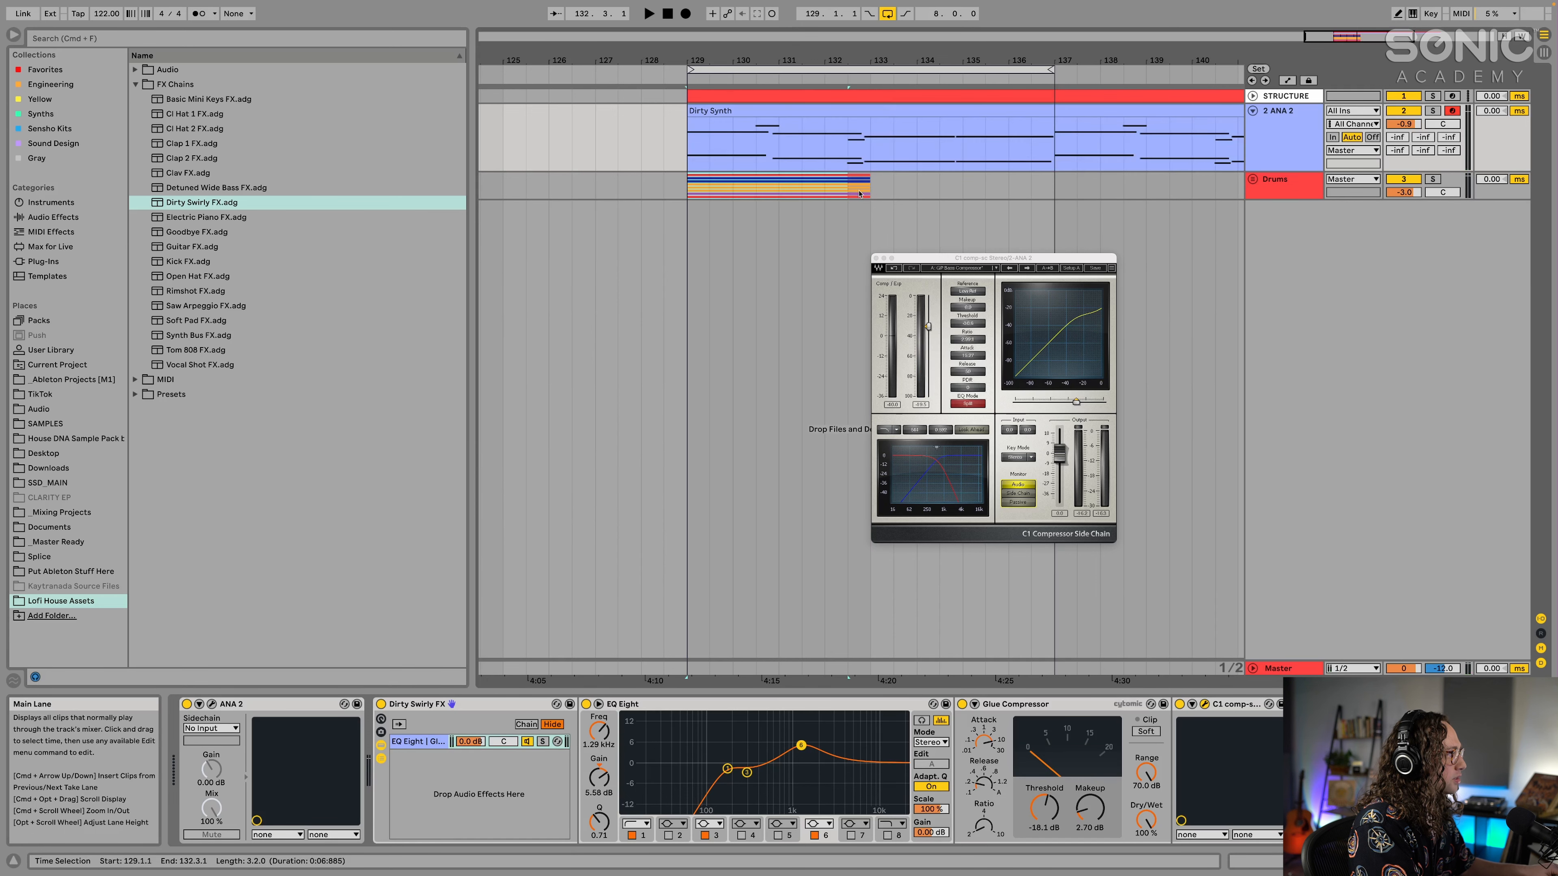
{"action": "left_click", "coordinate": [864, 191]}
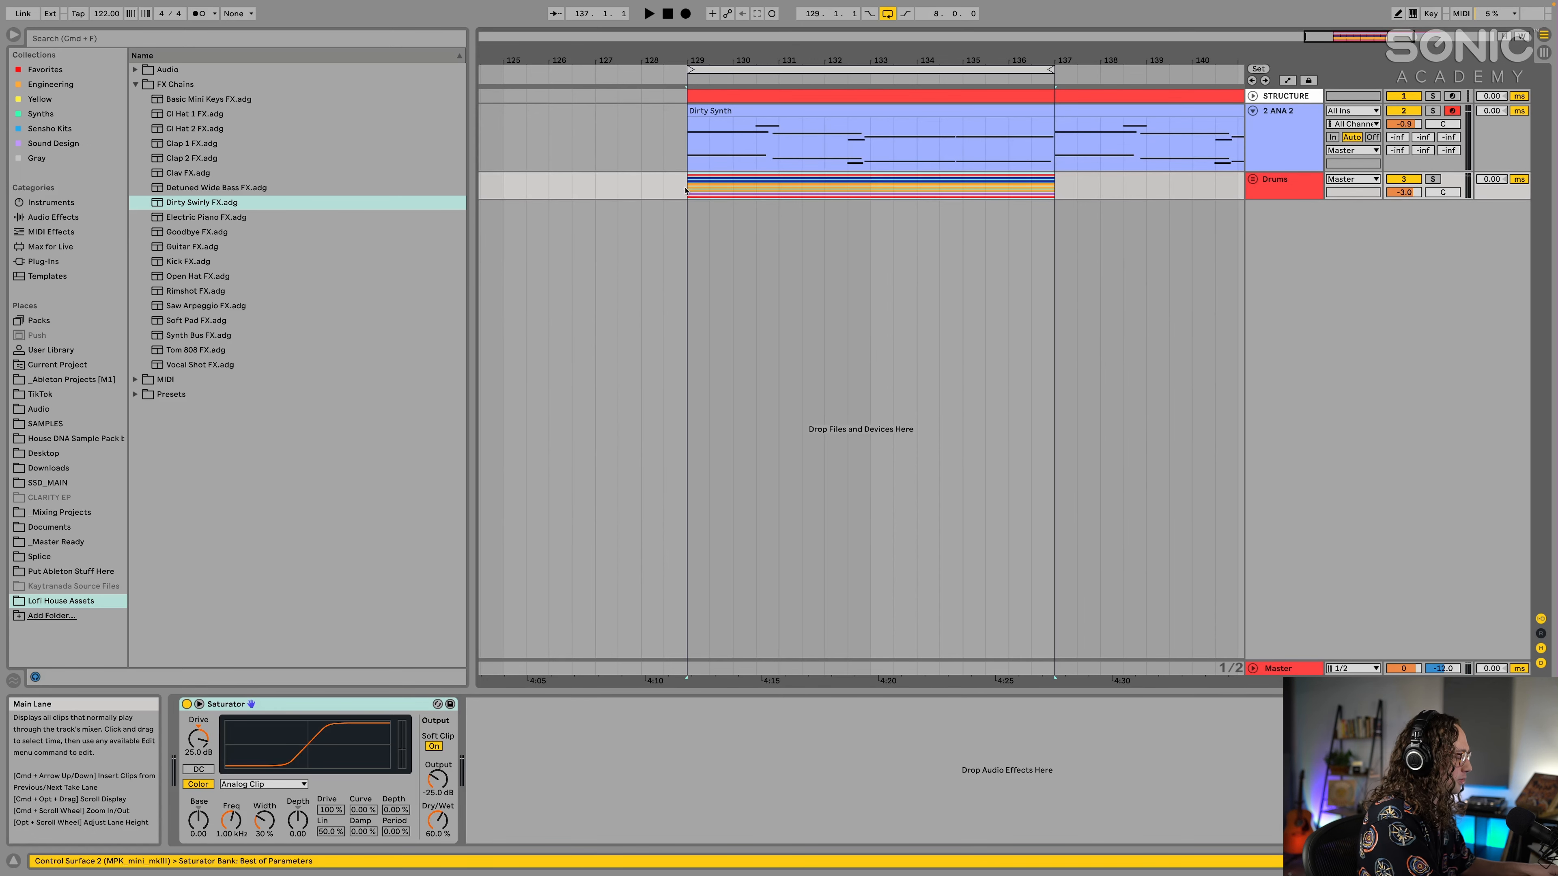
Play the eight-bar loop with the extended drums and raise the ANA 2 track volume to 1.9 dB.
{"action": "key", "text": "space"}
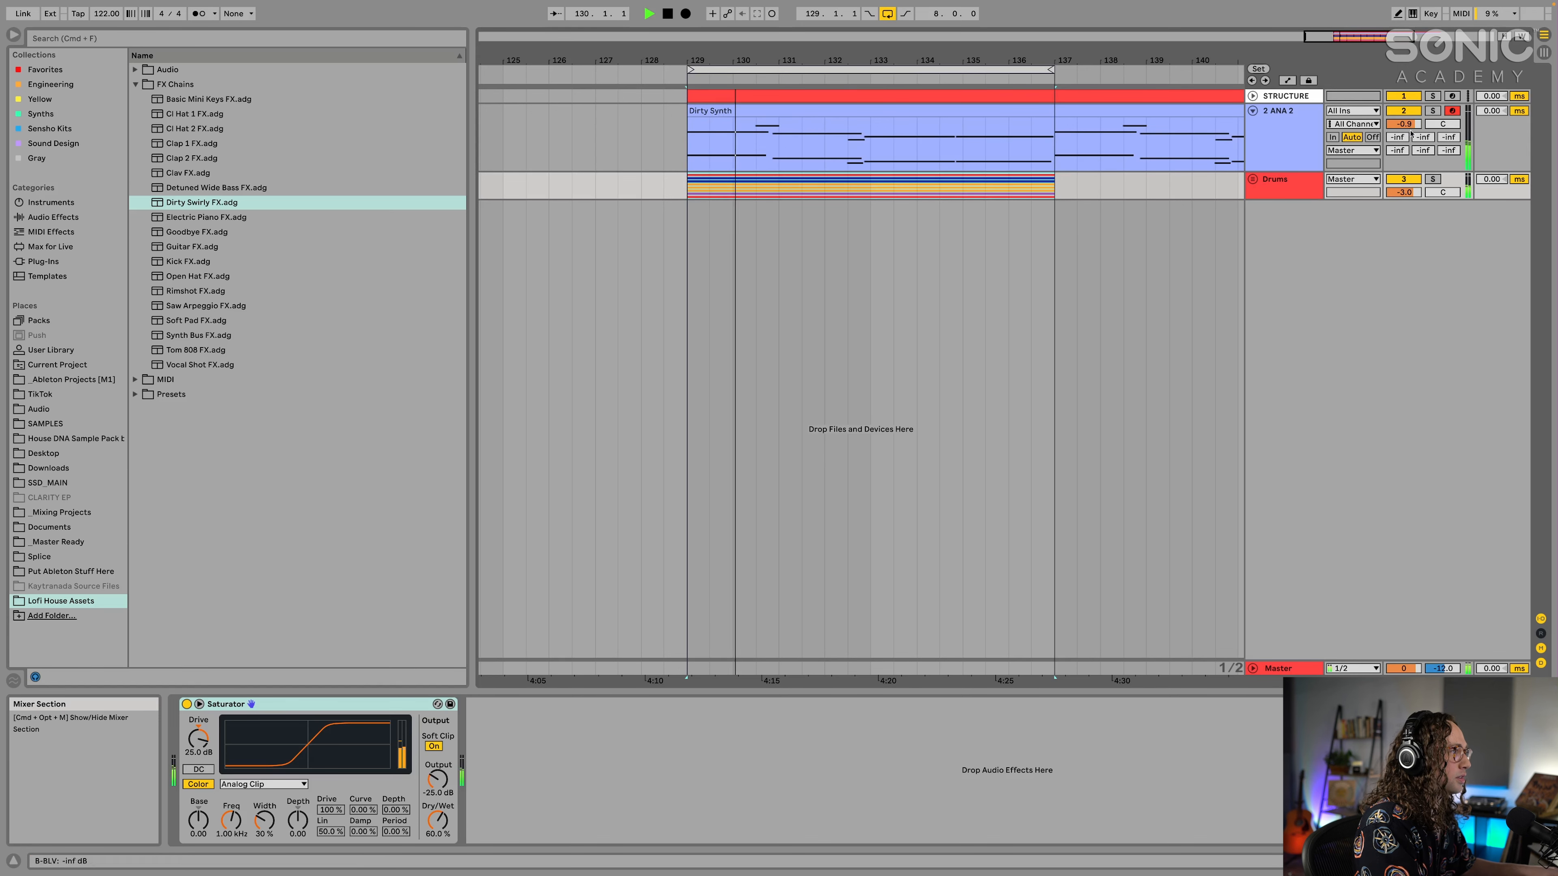
{"action": "left_click_drag", "start_coordinate": [1404, 124], "coordinate": [1404, 120]}
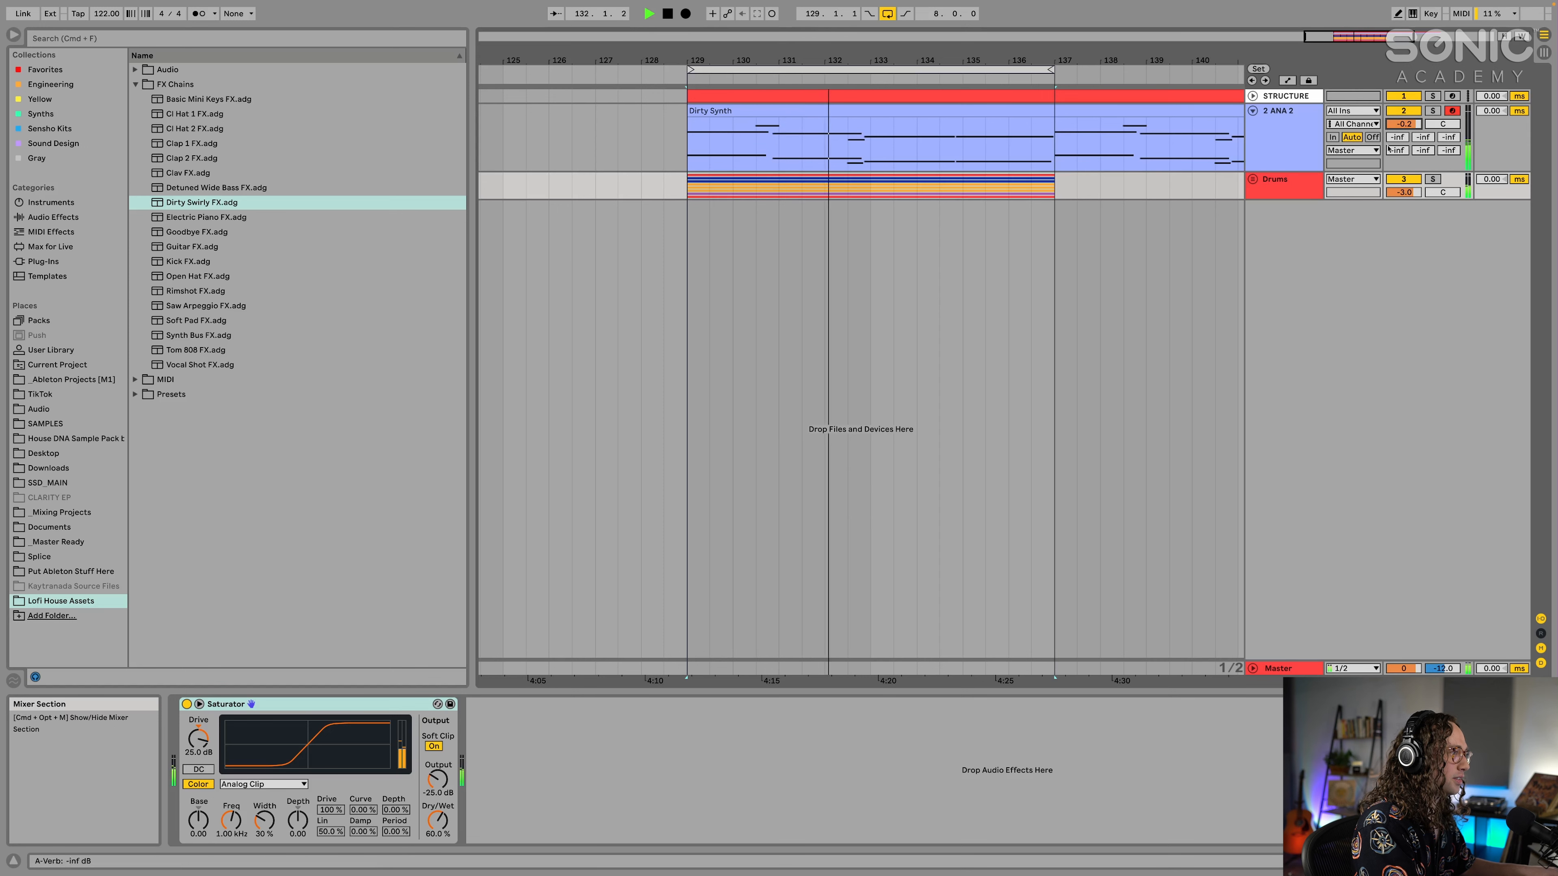
{"action": "left_click_drag", "start_coordinate": [1400, 128], "coordinate": [1400, 118]}
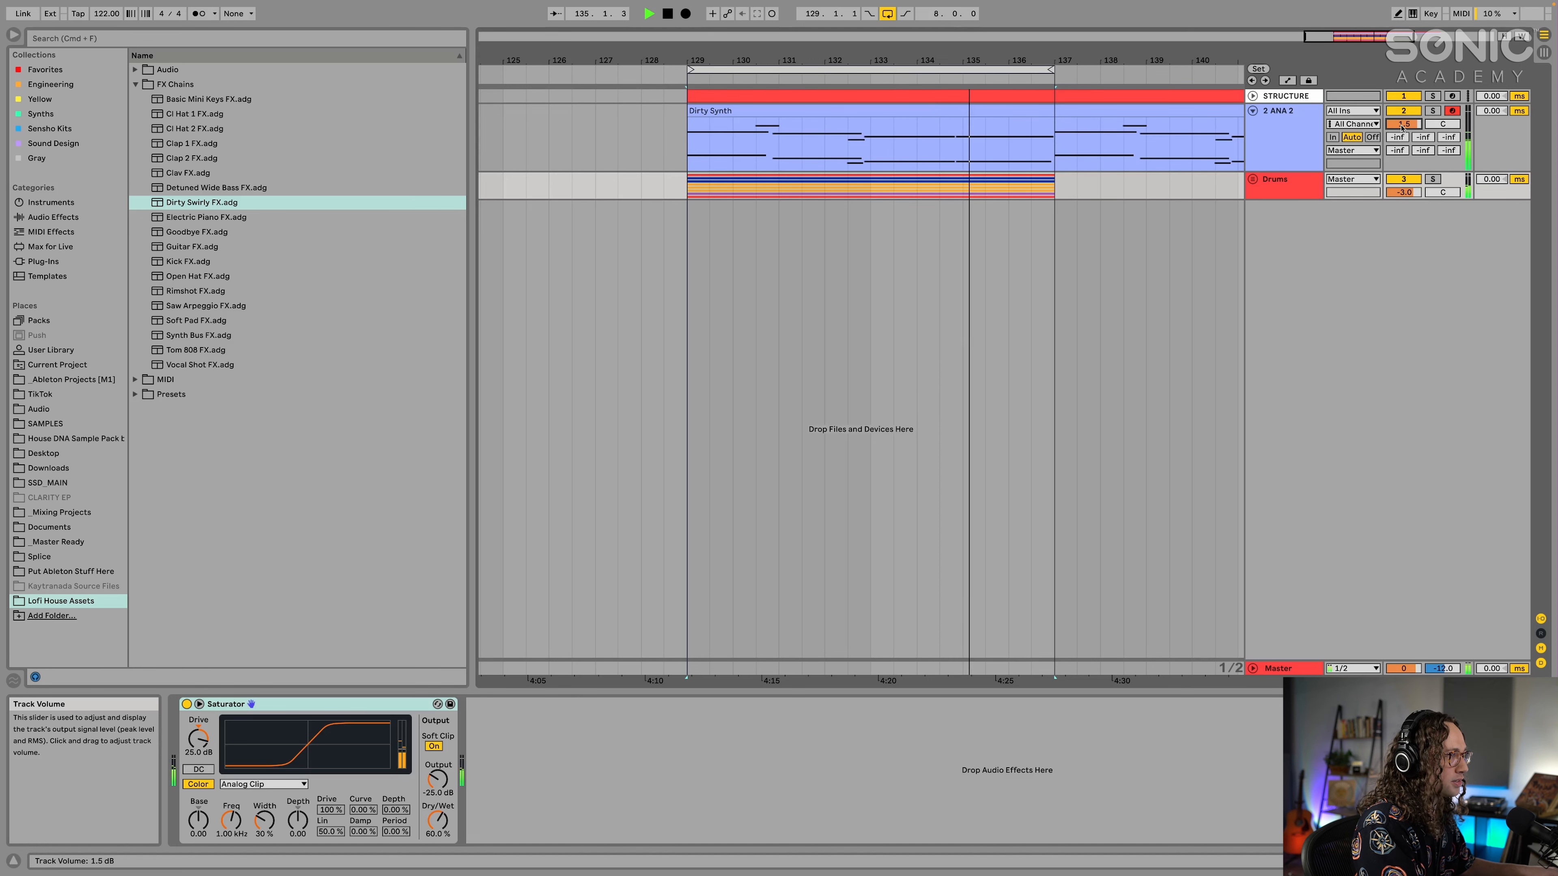
{"action": "left_click_drag", "start_coordinate": [1403, 124], "coordinate": [1403, 123]}
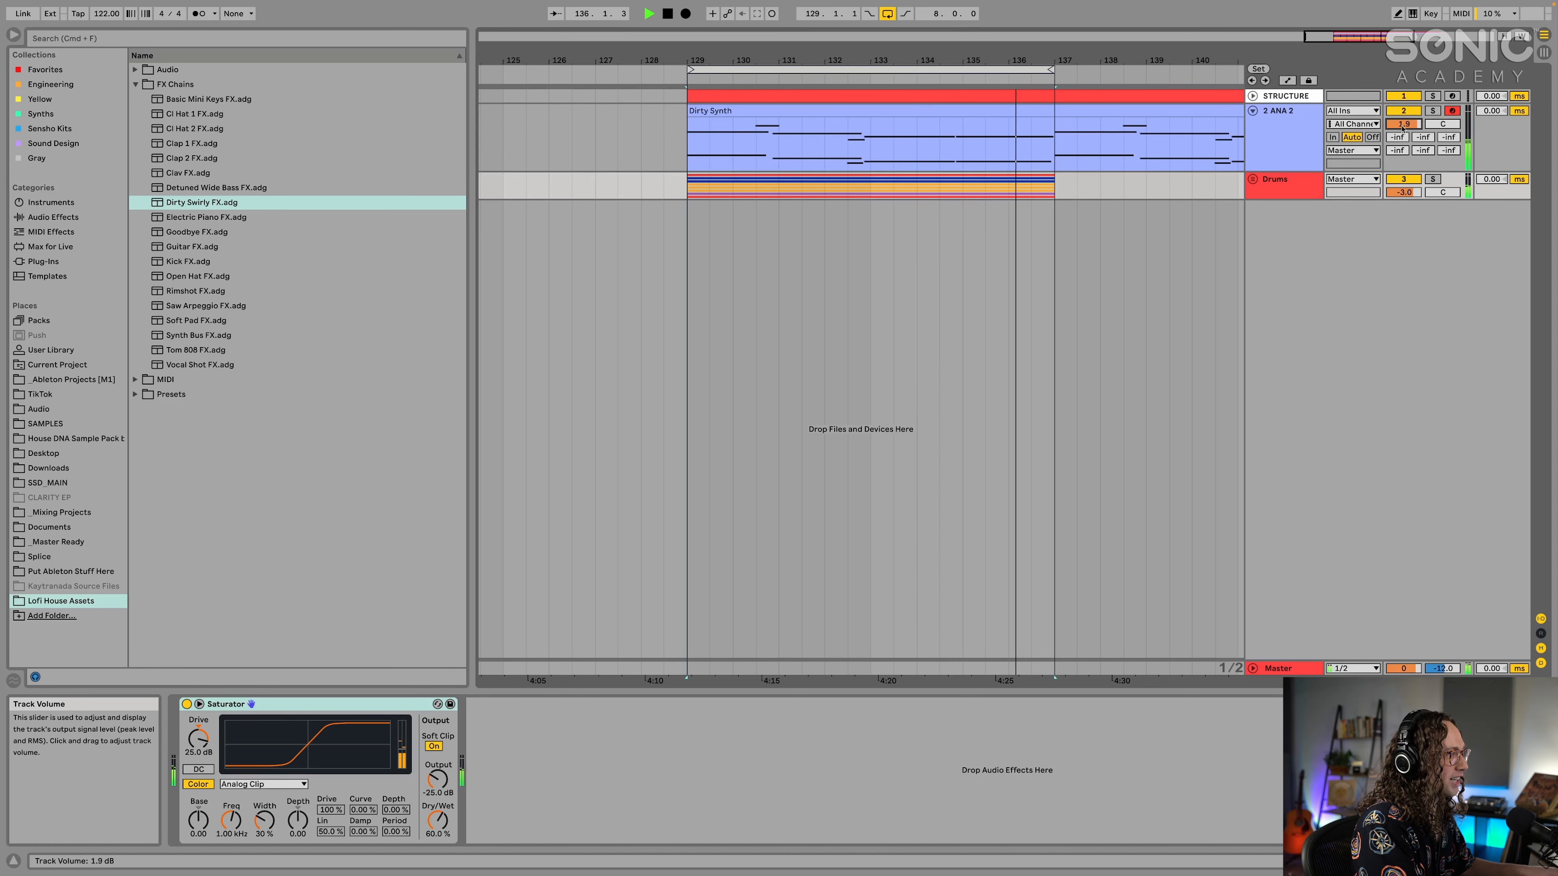
{"action": "scroll", "coordinate": [981, 205], "scroll_direction": "right", "scroll_amount": 4}
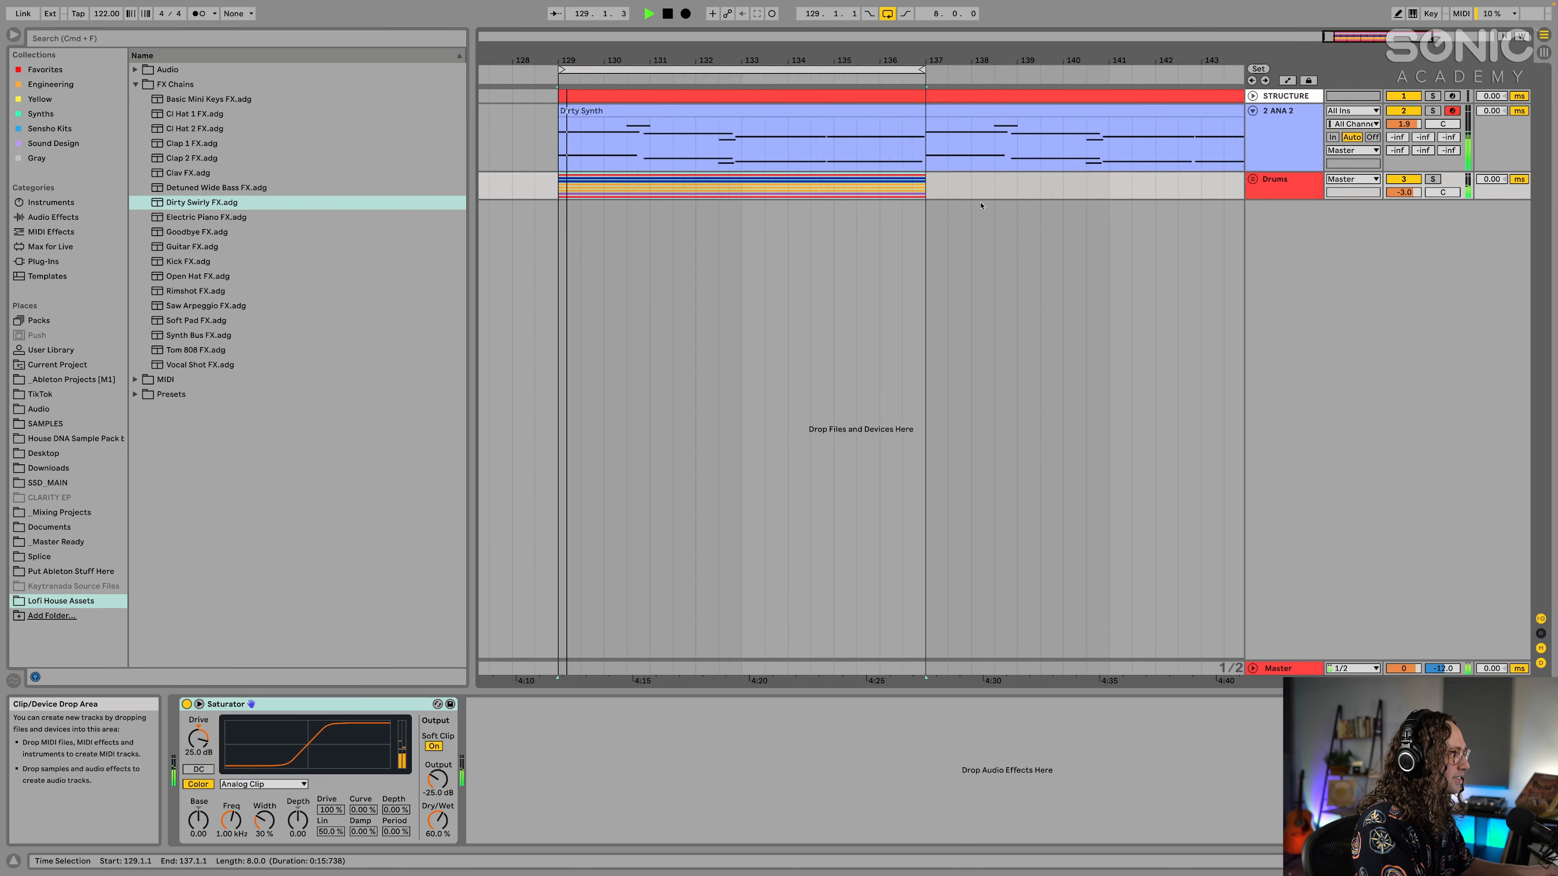
{"action": "left_click_drag", "start_coordinate": [958, 62], "coordinate": [958, 43]}
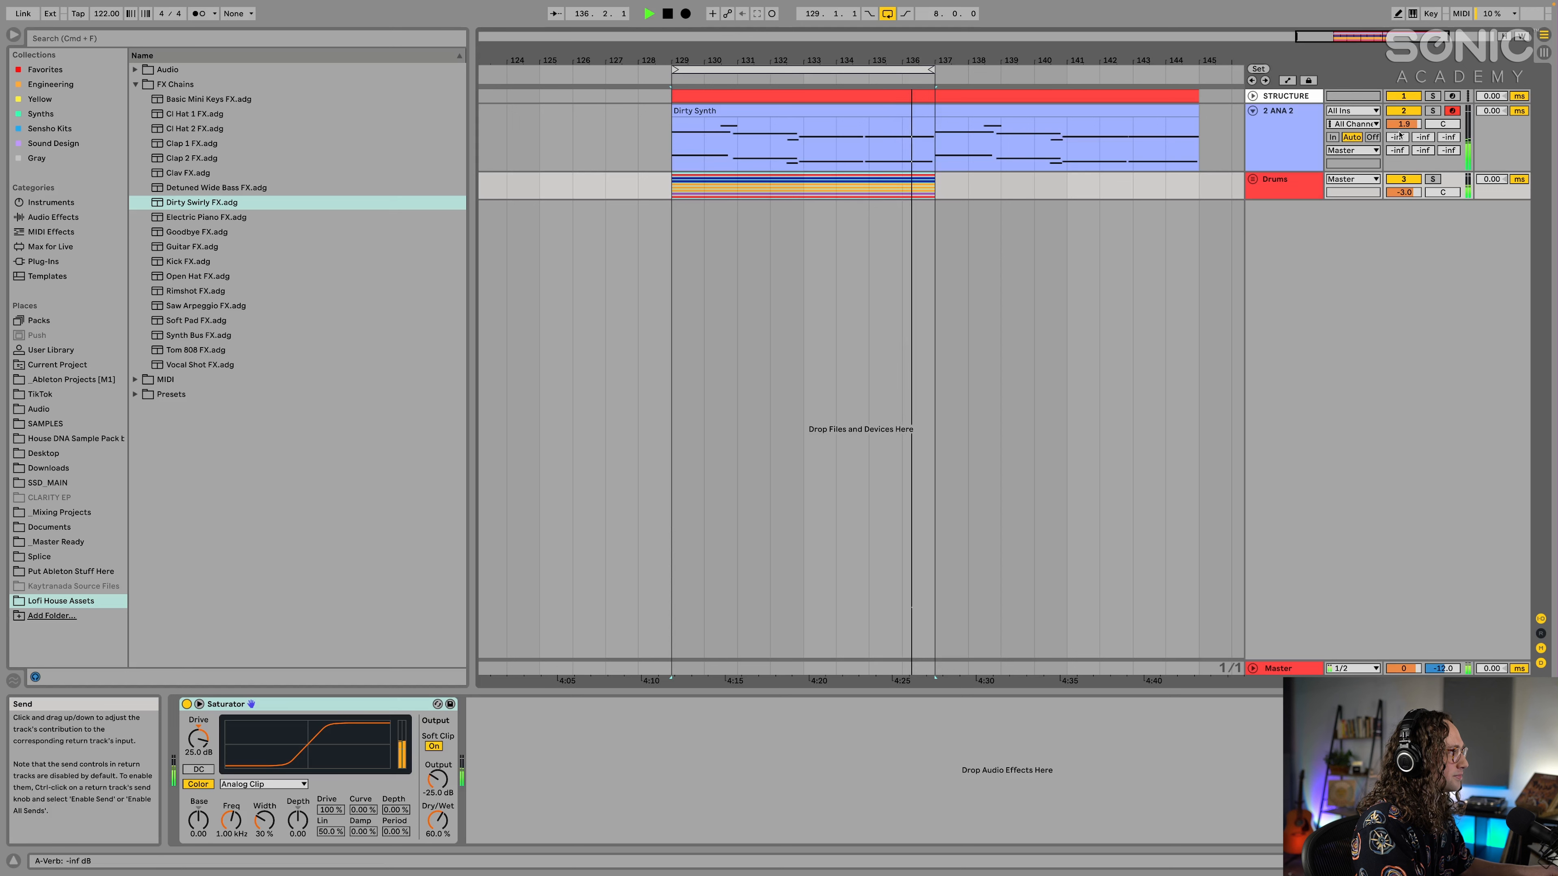
{"action": "key", "text": "space"}
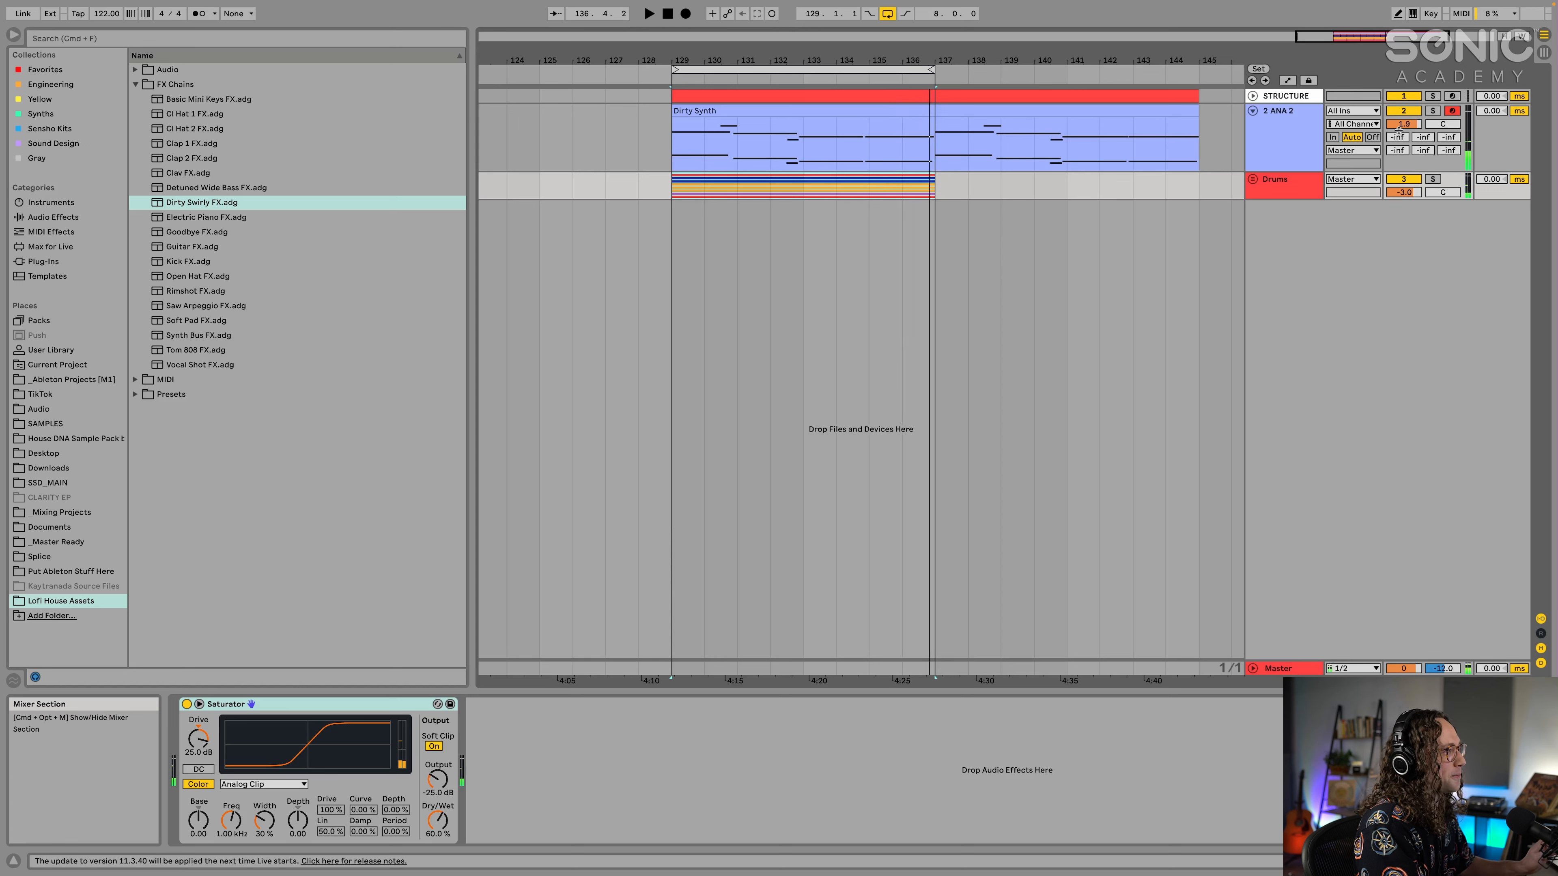